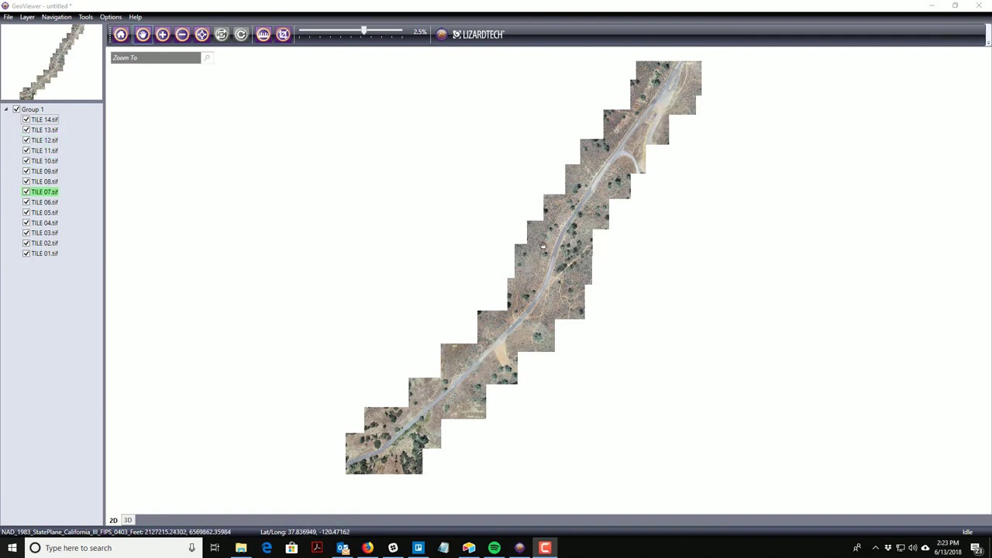
scroll(613, 161, "up", 1)
scroll(613, 161, "up", 5)
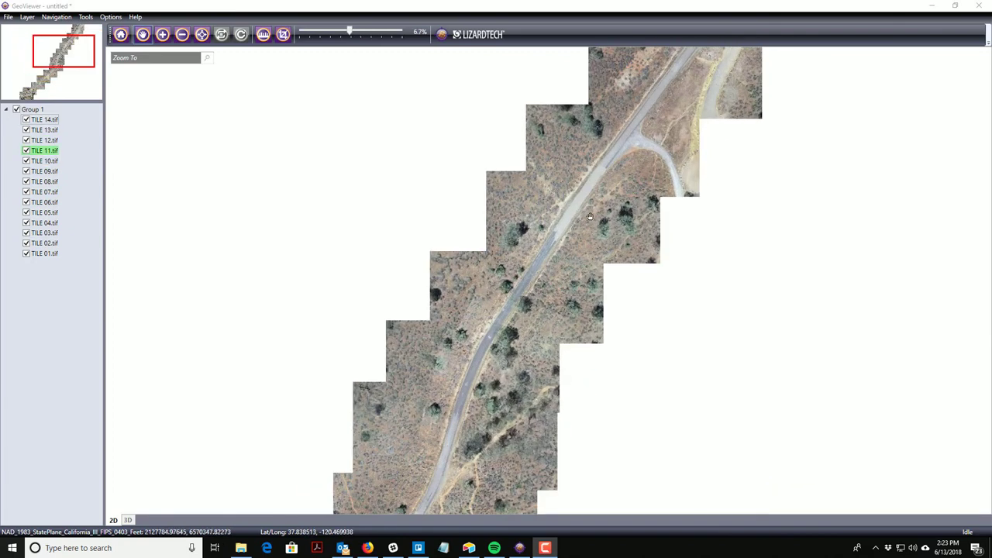
scroll(582, 220, "up", 3)
scroll(568, 227, "up", 1)
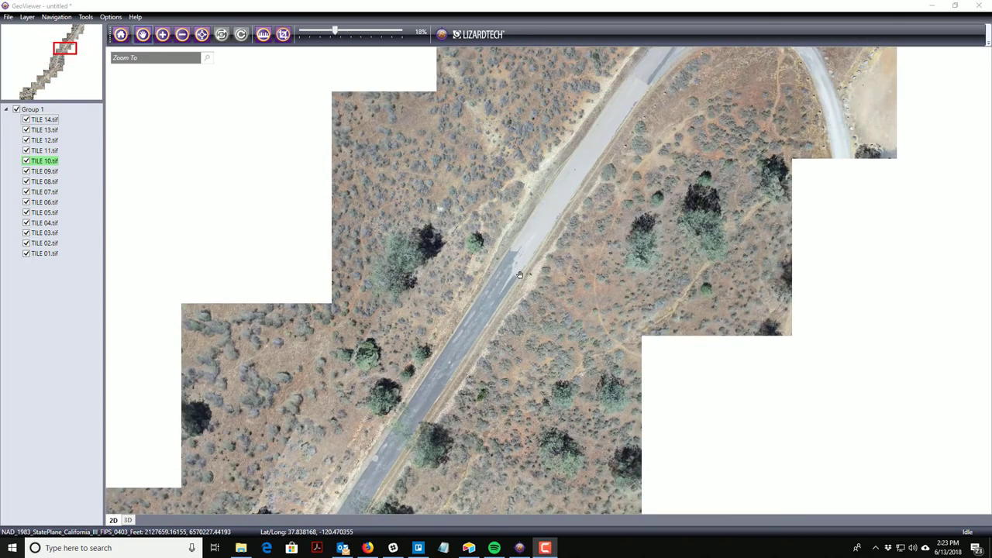
scroll(524, 359, "up", 1)
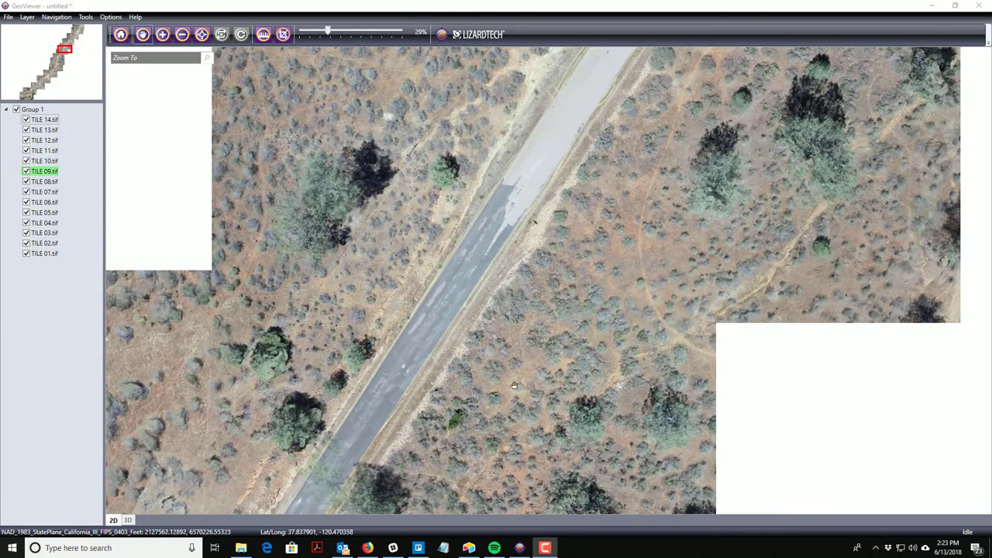
scroll(436, 332, "up", 1)
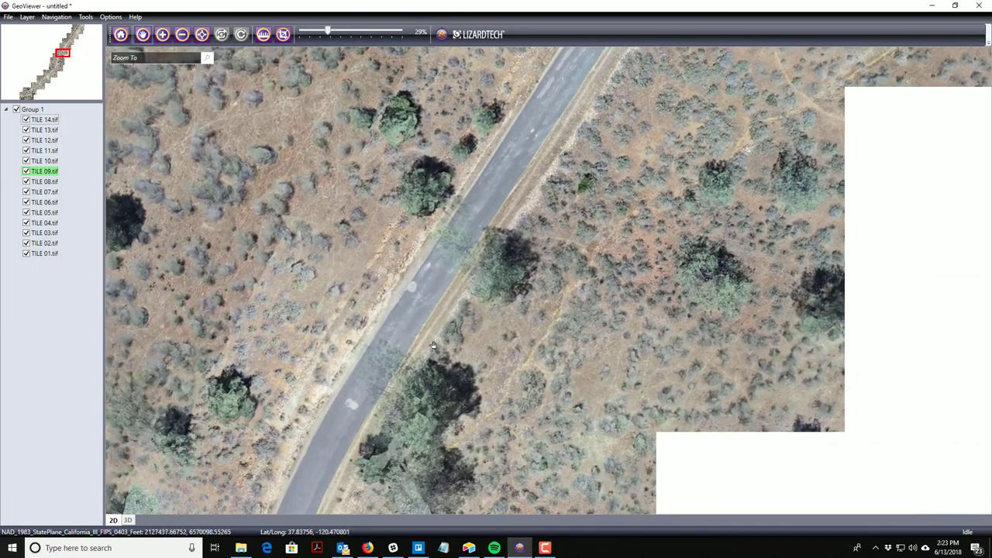
left_click_drag(433, 345, 446, 468)
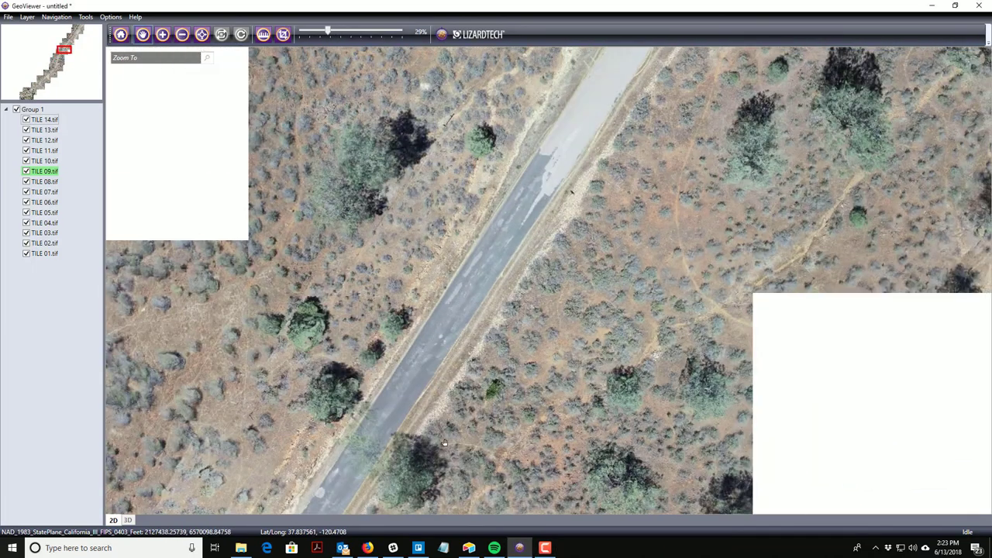
left_click_drag(697, 178, 666, 271)
left_click_drag(736, 174, 721, 267)
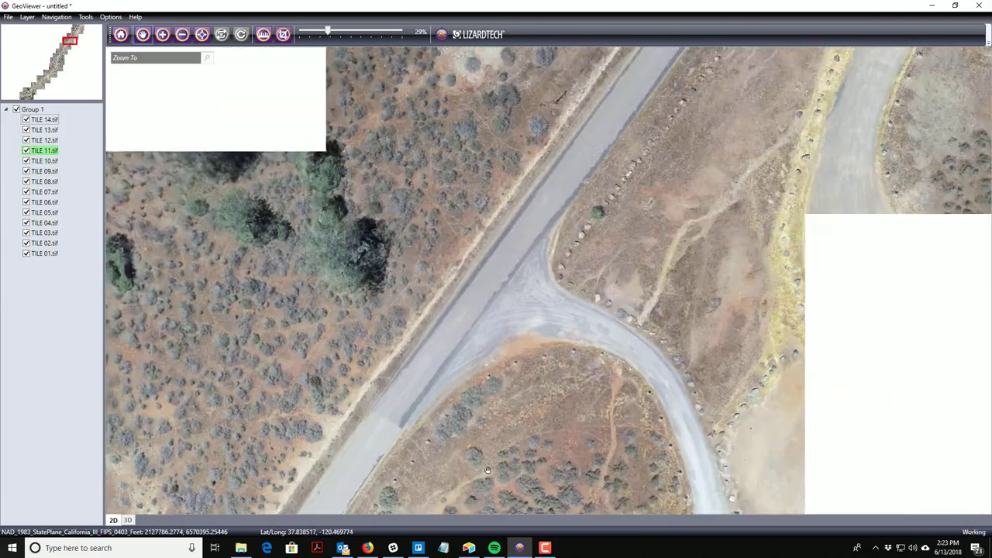
left_click_drag(728, 170, 713, 263)
left_click_drag(701, 209, 589, 247)
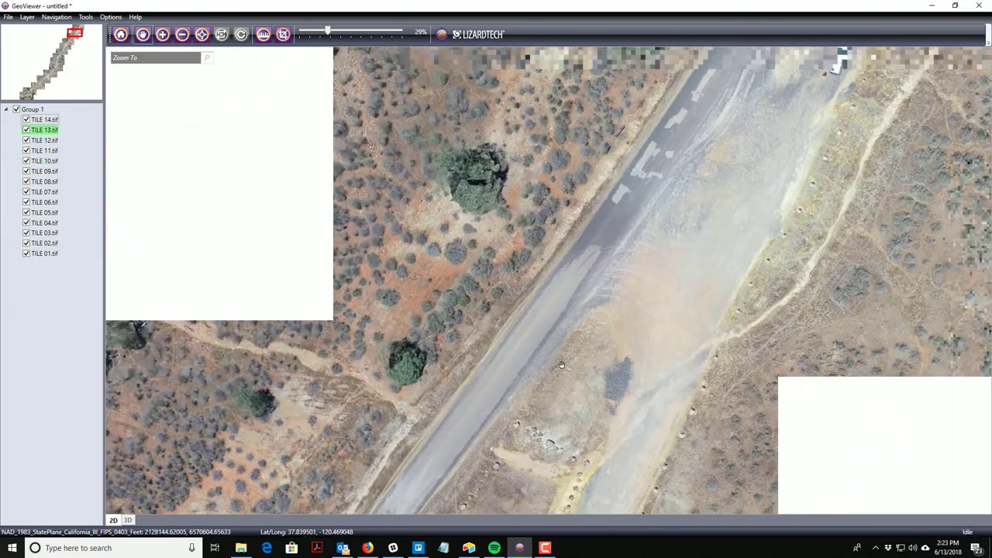
scroll(589, 248, "down", 3)
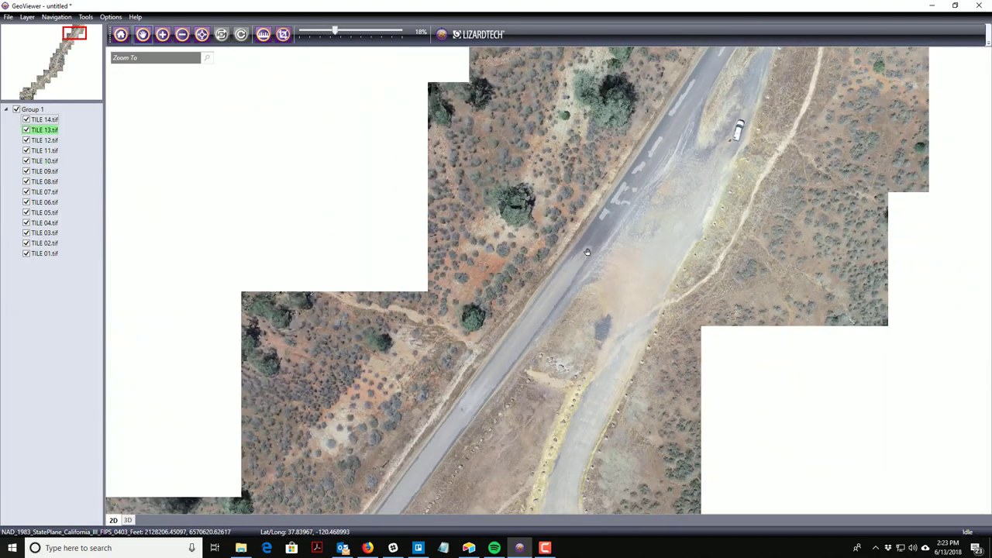
left_click_drag(612, 349, 612, 87)
left_click_drag(542, 310, 636, 194)
left_click_drag(698, 170, 794, 38)
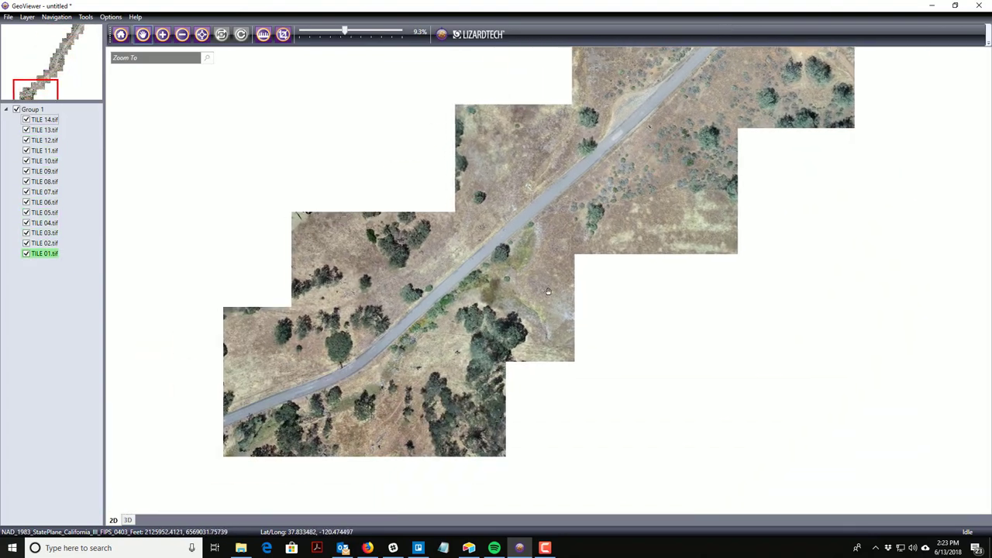
left_click_drag(202, 446, 349, 306)
scroll(345, 326, "up", 3)
scroll(449, 315, "up", 2)
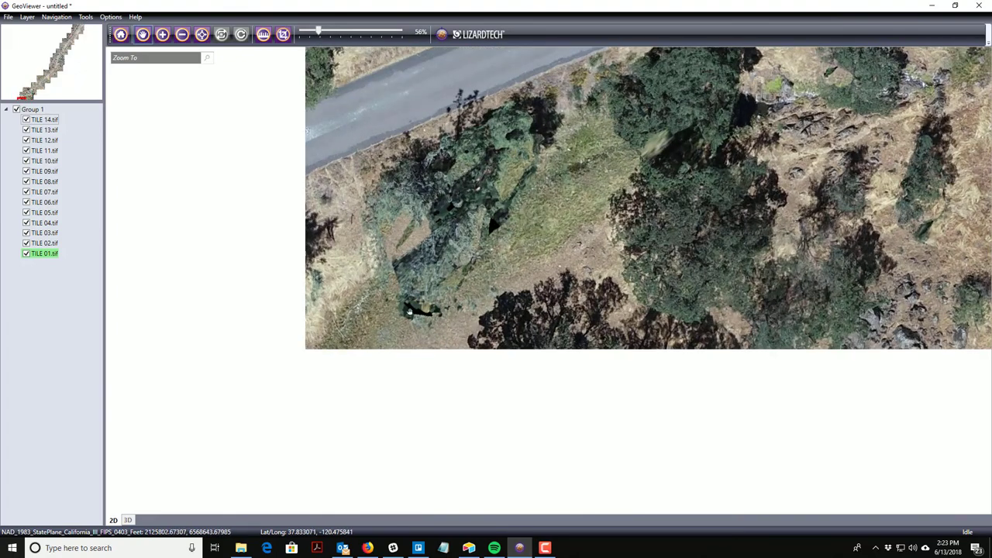
scroll(448, 282, "down", 1)
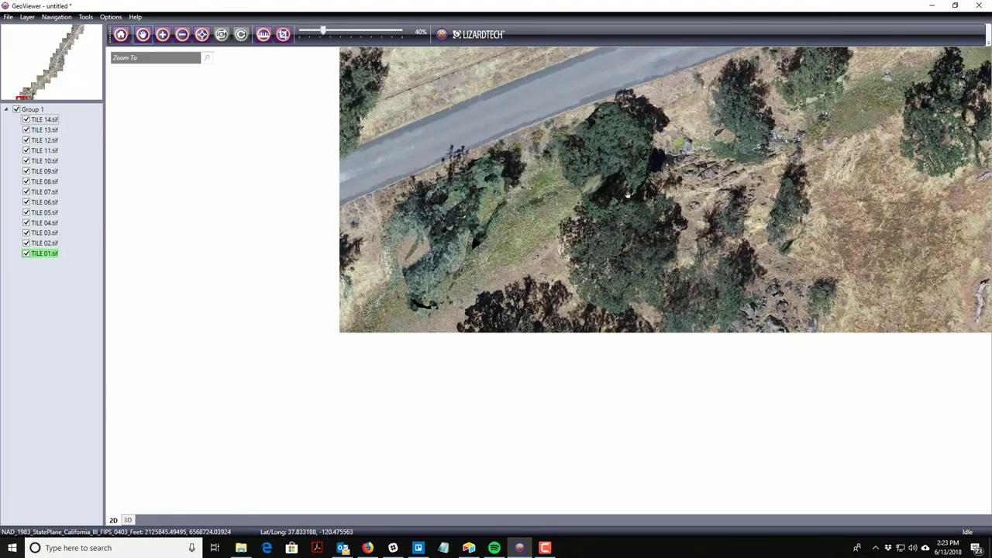
left_click_drag(627, 195, 679, 205)
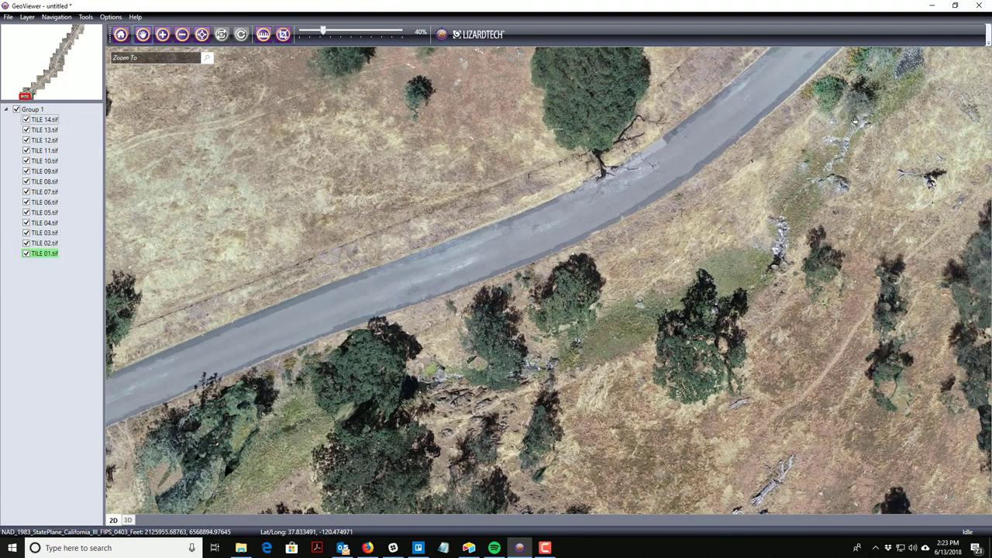
left_click_drag(854, 120, 582, 328)
left_click_drag(930, 93, 790, 286)
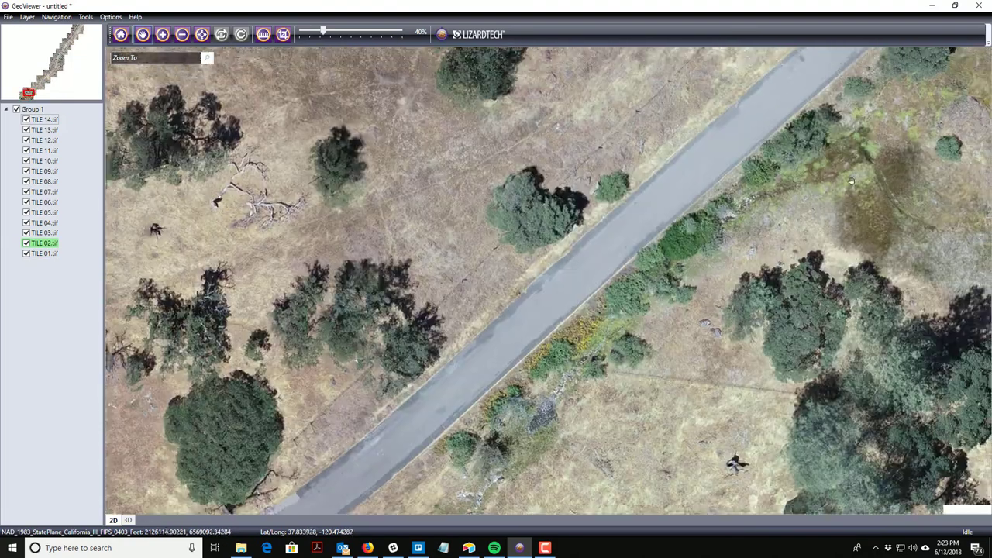
scroll(851, 181, "down", 4)
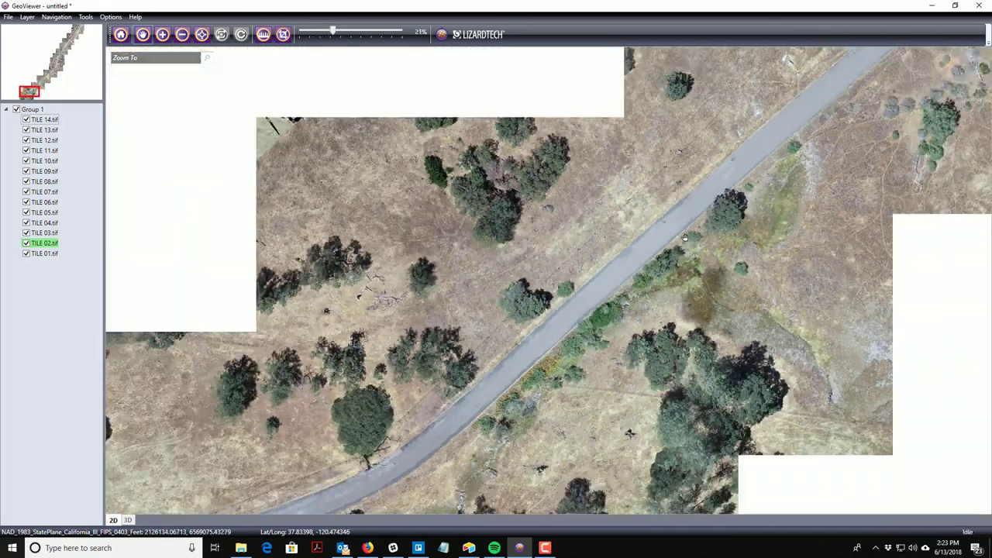
scroll(685, 238, "down", 5)
scroll(740, 141, "up", 2)
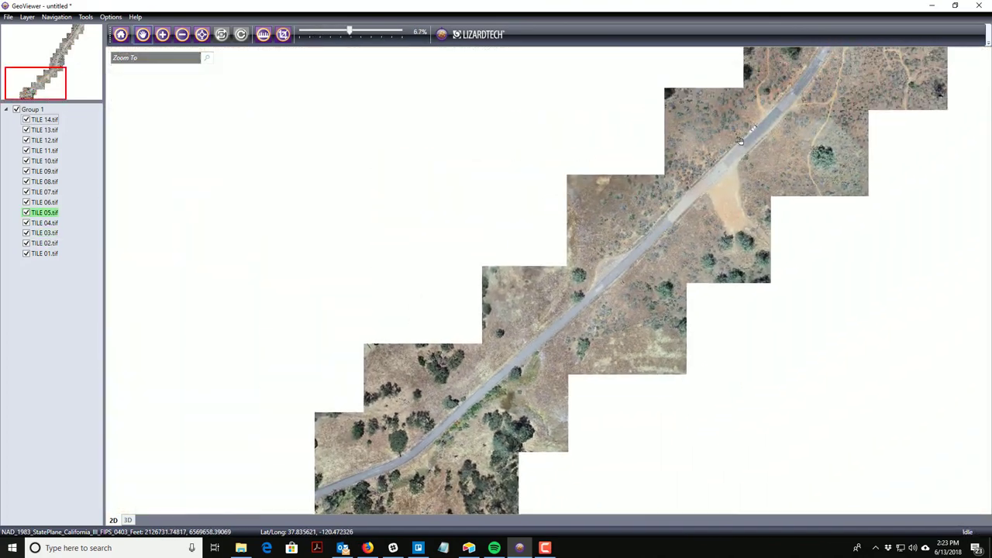
left_click_drag(740, 141, 608, 438)
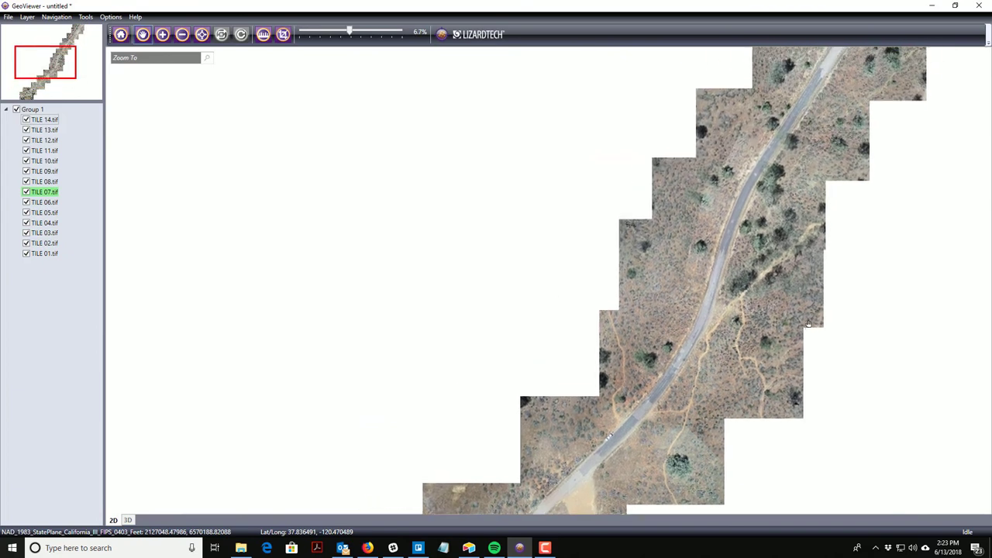
left_click_drag(808, 325, 882, 109)
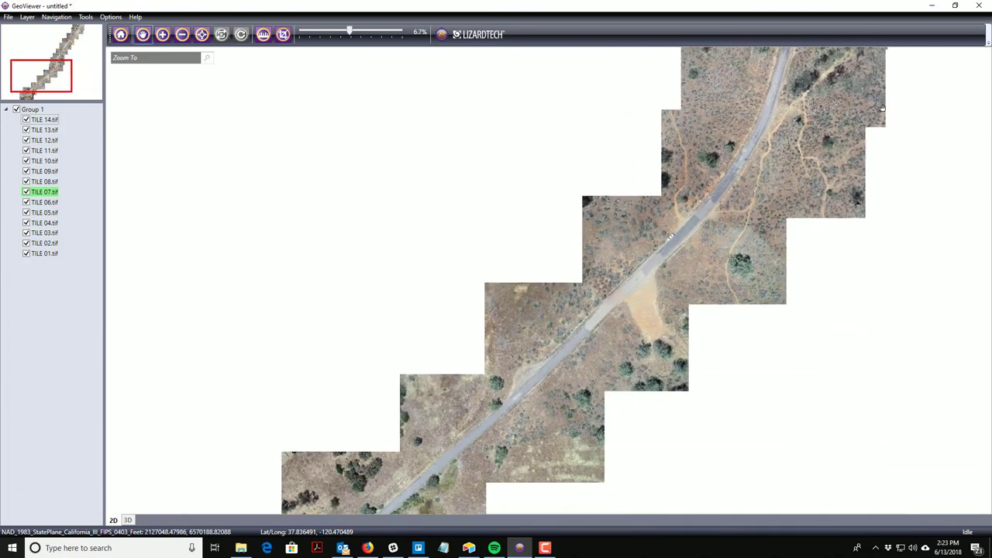
scroll(624, 144, "down", 2)
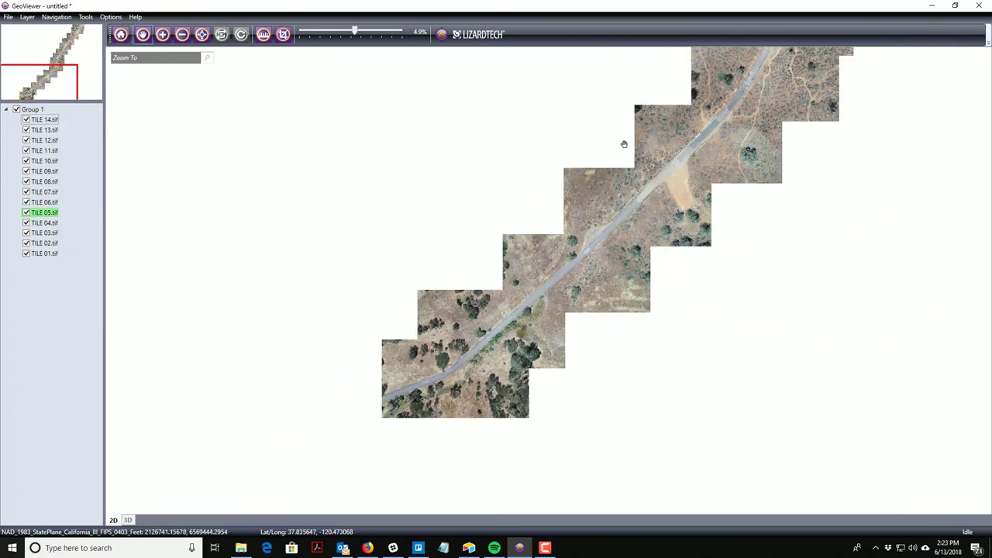
left_click_drag(624, 144, 565, 292)
scroll(675, 172, "down", 5)
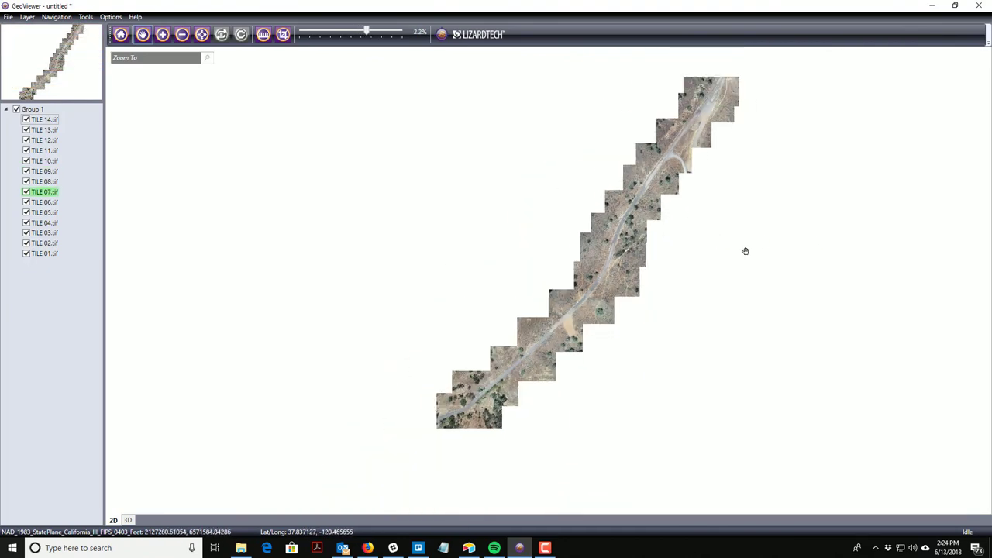
scroll(690, 274, "up", 1)
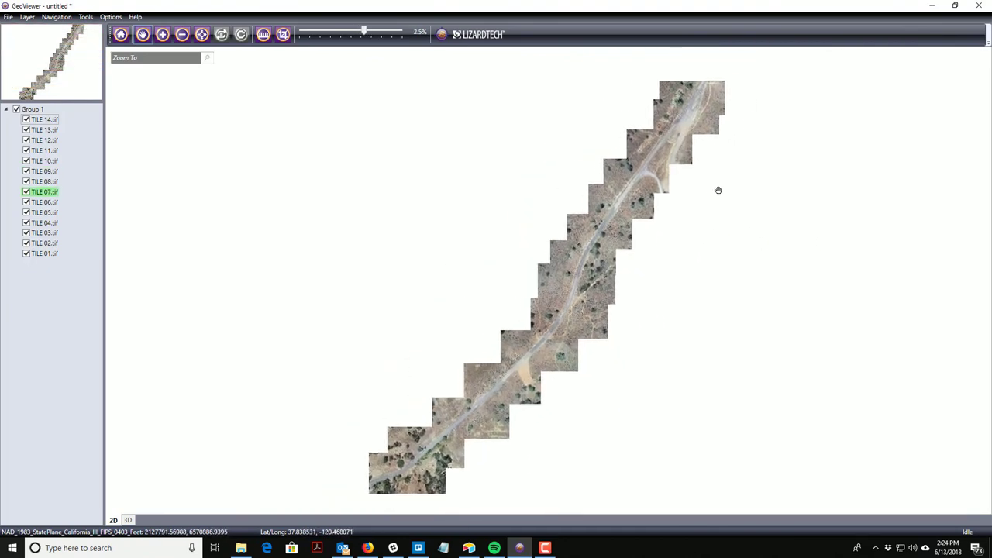
left_click_drag(718, 190, 713, 186)
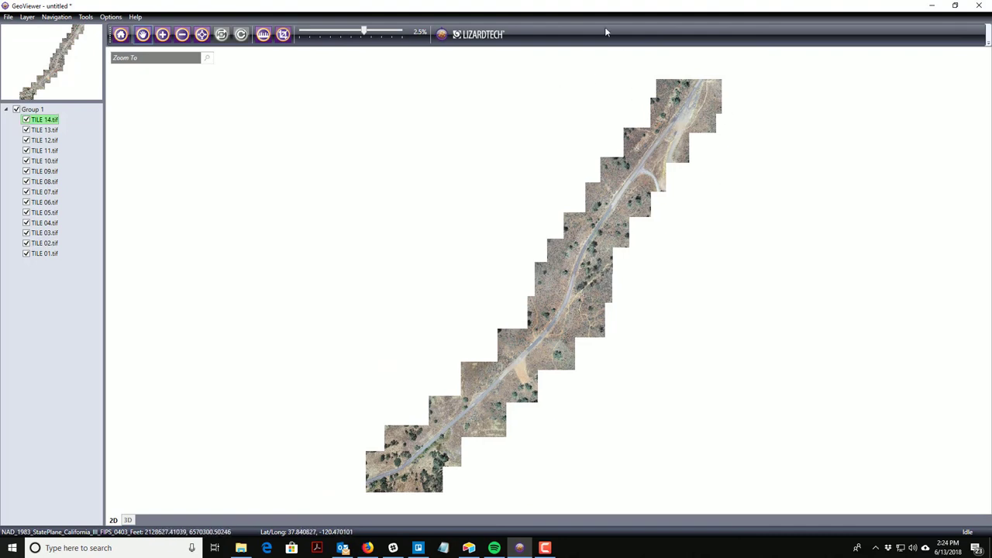
Step: Minimize the GeoViewer window and bring up the Raw Images folder's context menu
key("super+Down")
key("super+Down")
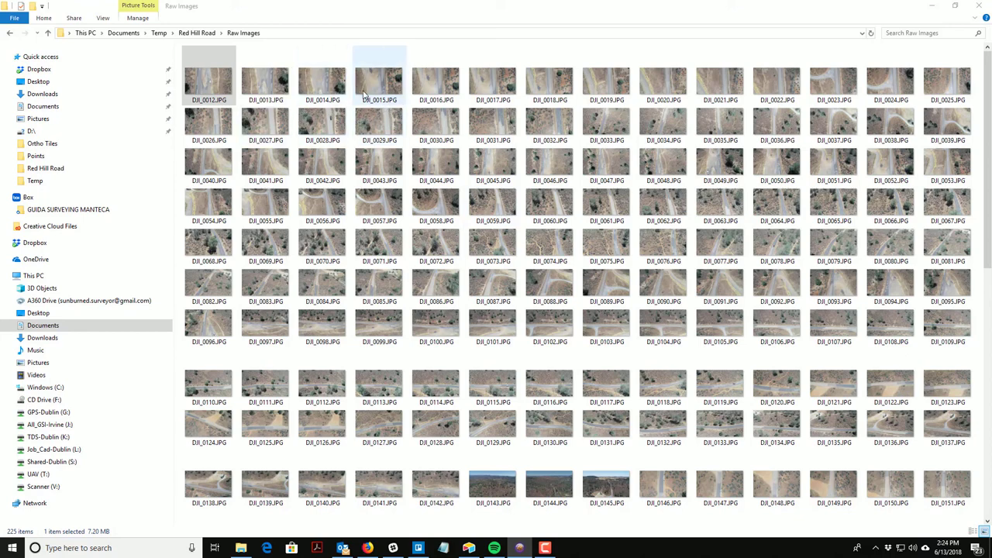
right_click(409, 108)
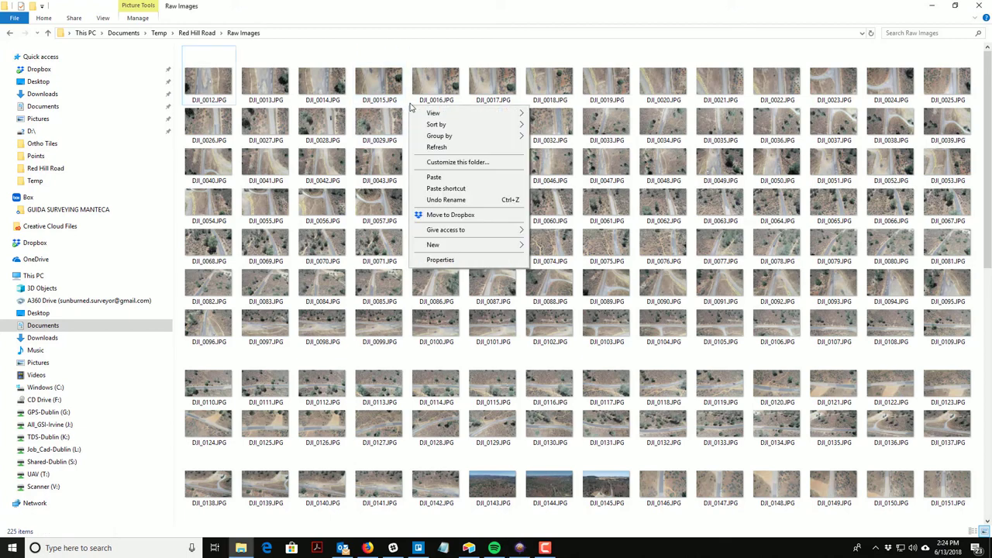
mouse_move(443, 249)
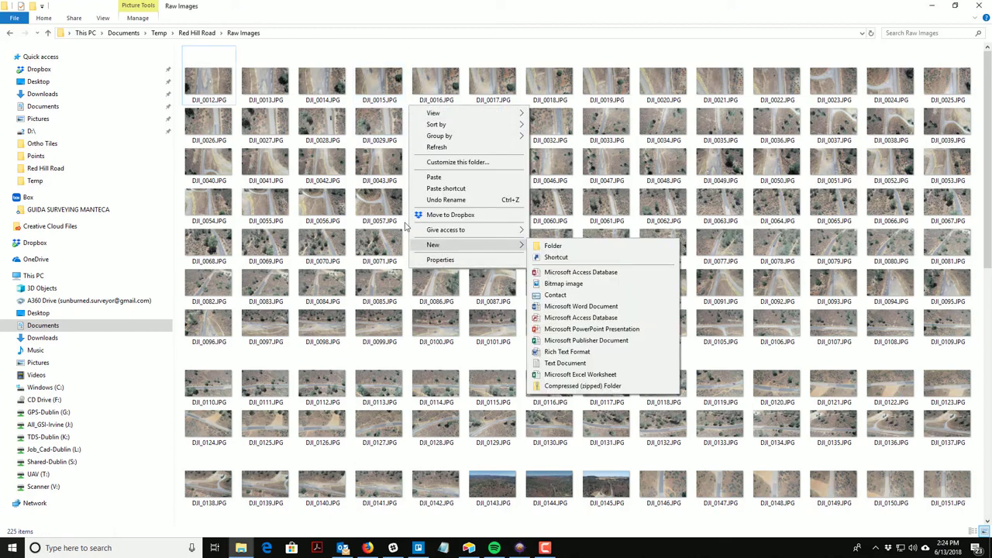
Step: Go up to Red Hill Road, look inside Ortho Tiles, and reopen Raw Images
left_click(197, 33)
left_click(197, 33)
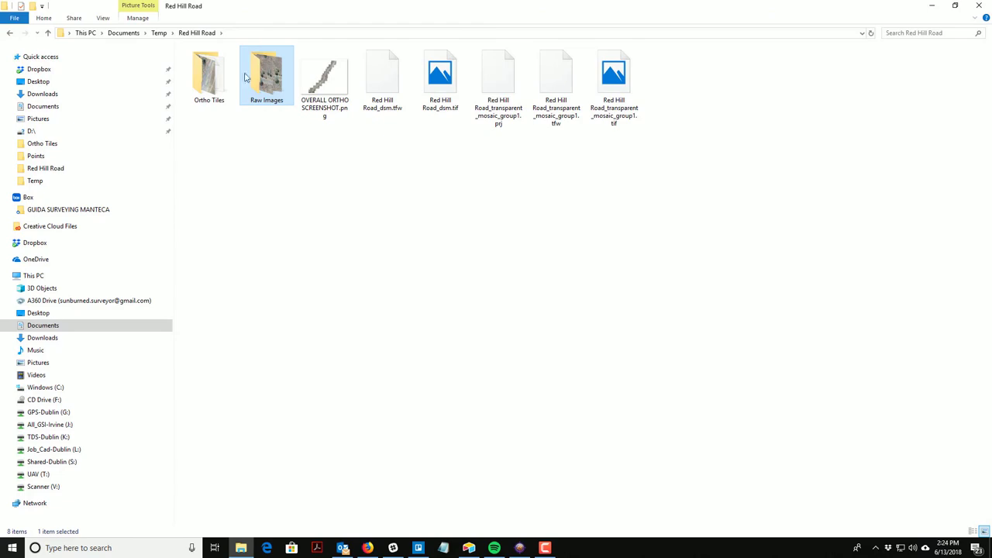
double_click(209, 78)
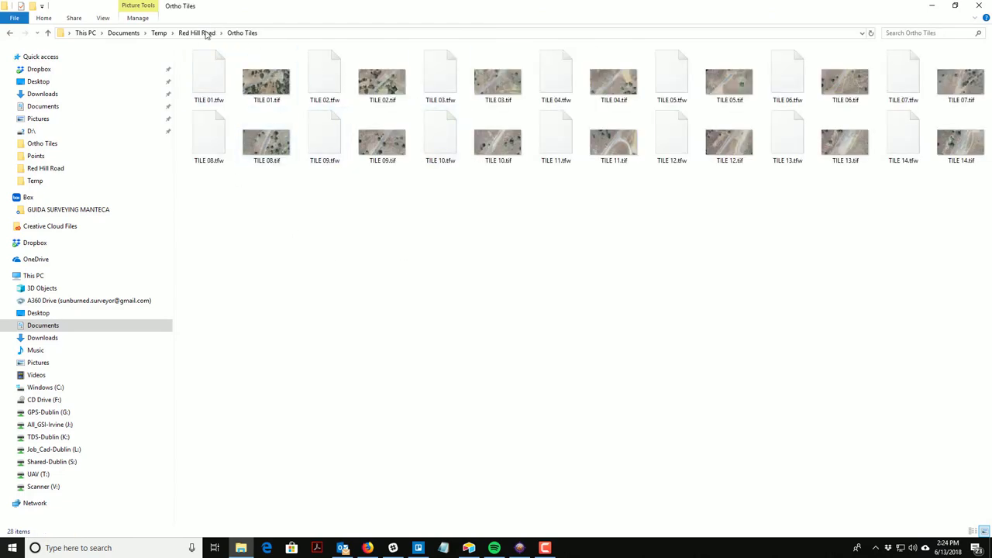
left_click(197, 34)
double_click(270, 86)
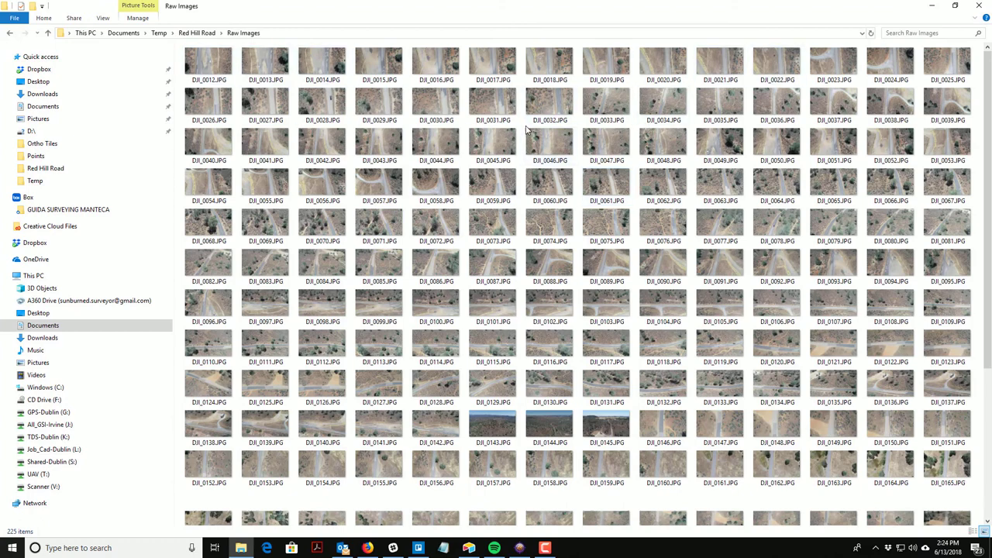
Step: Create a new folder named Pass 01 among the drone images
right_click(527, 130)
mouse_move(598, 265)
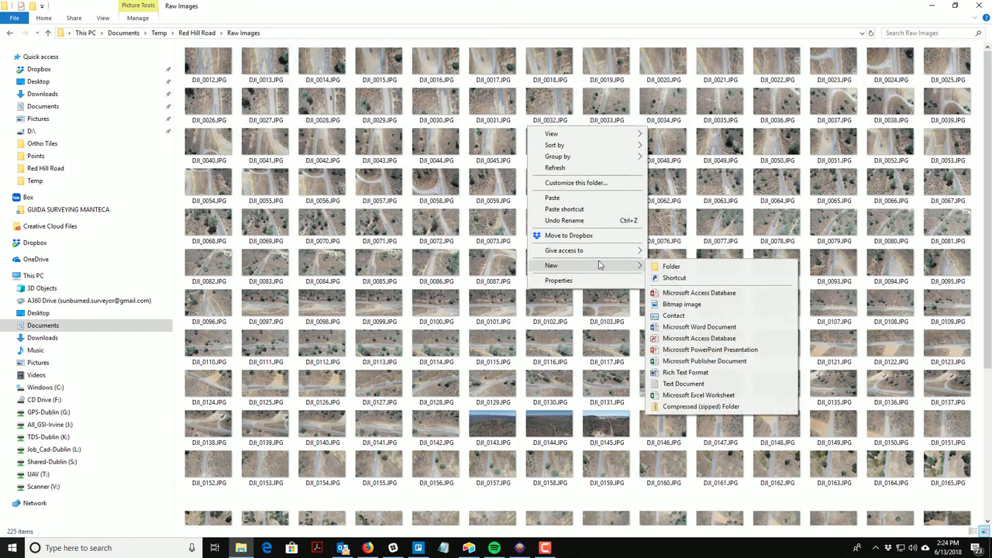
left_click(671, 267)
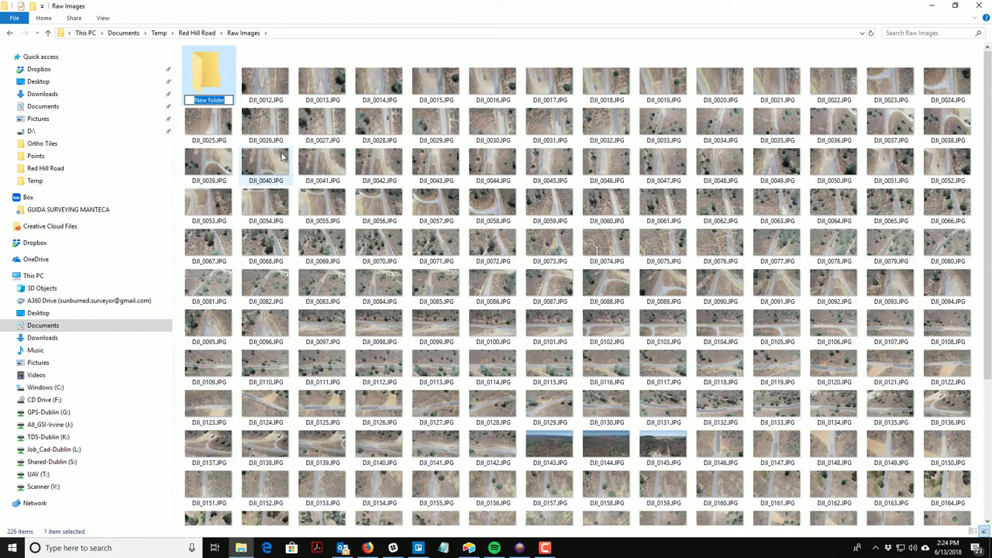
type("Pass 01")
key("Return")
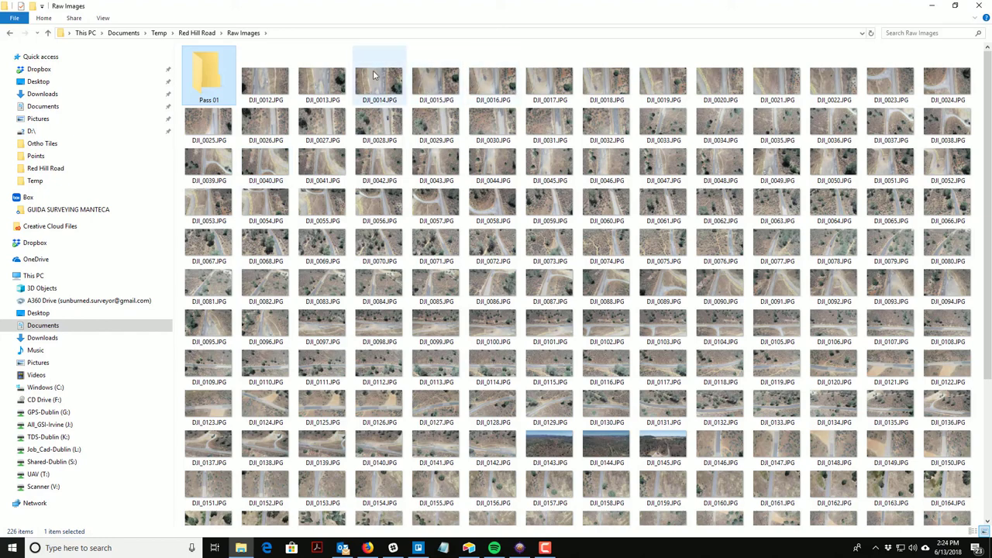
left_click(282, 61)
Step: Create a second new folder named Segment 01 Pass 02
right_click(282, 60)
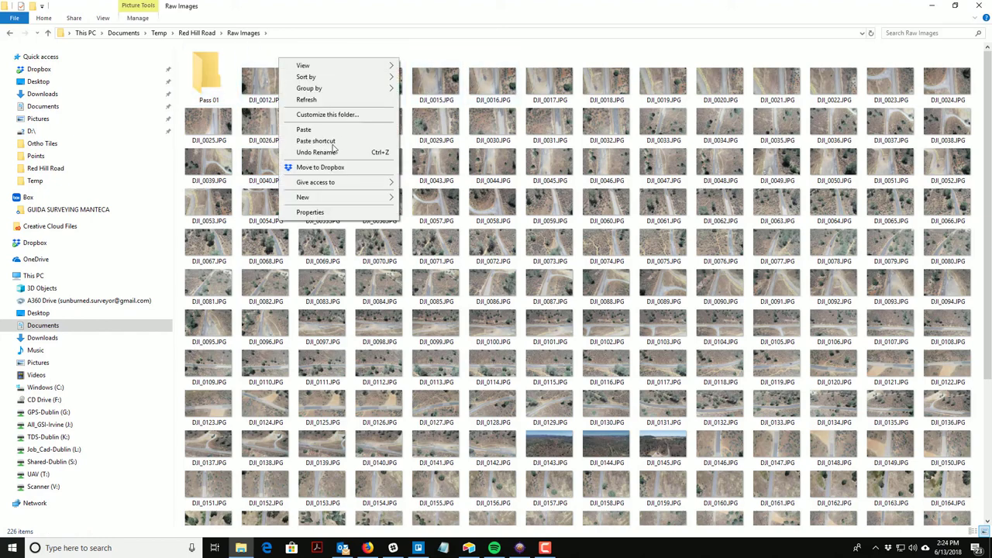
mouse_move(324, 200)
left_click(415, 199)
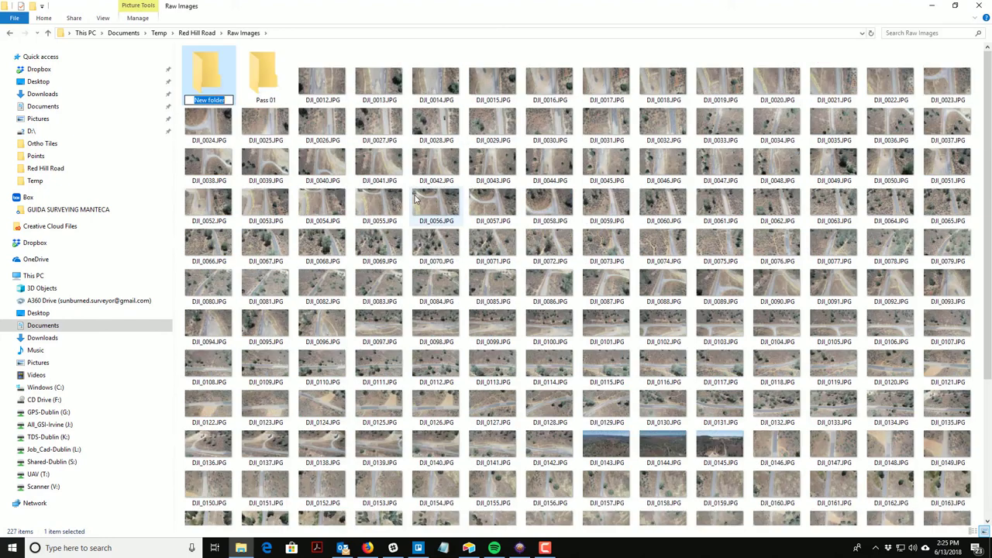
type("Pass 02")
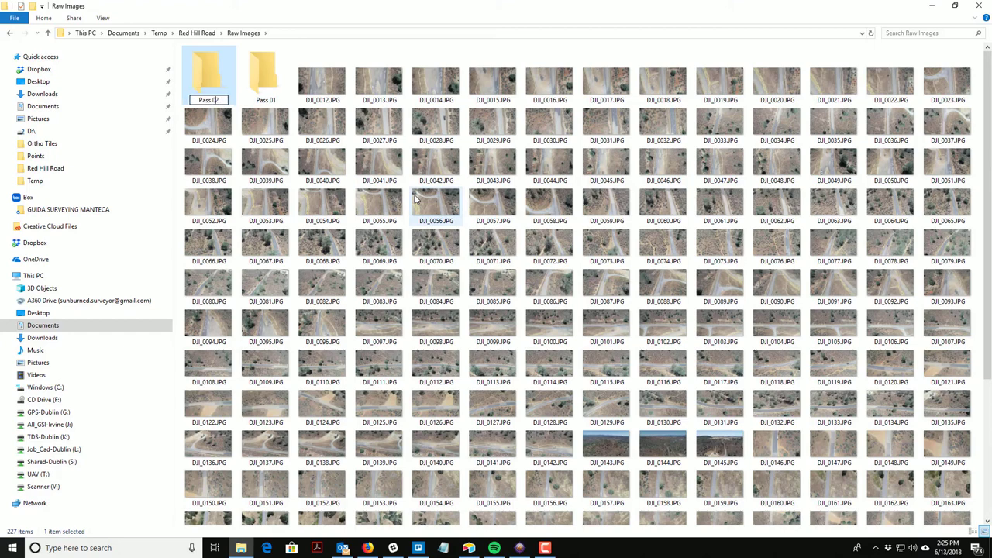
type("egment 01")
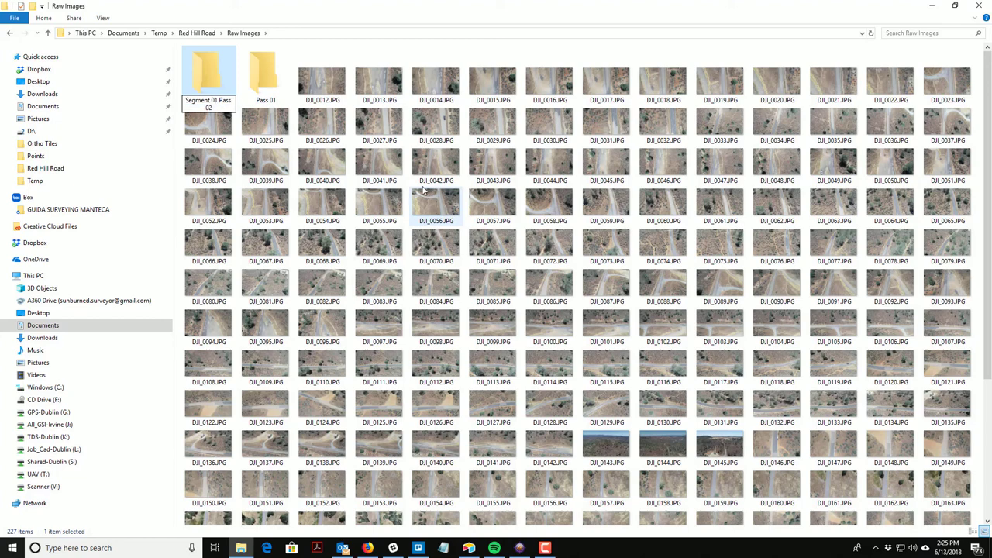
key("Return")
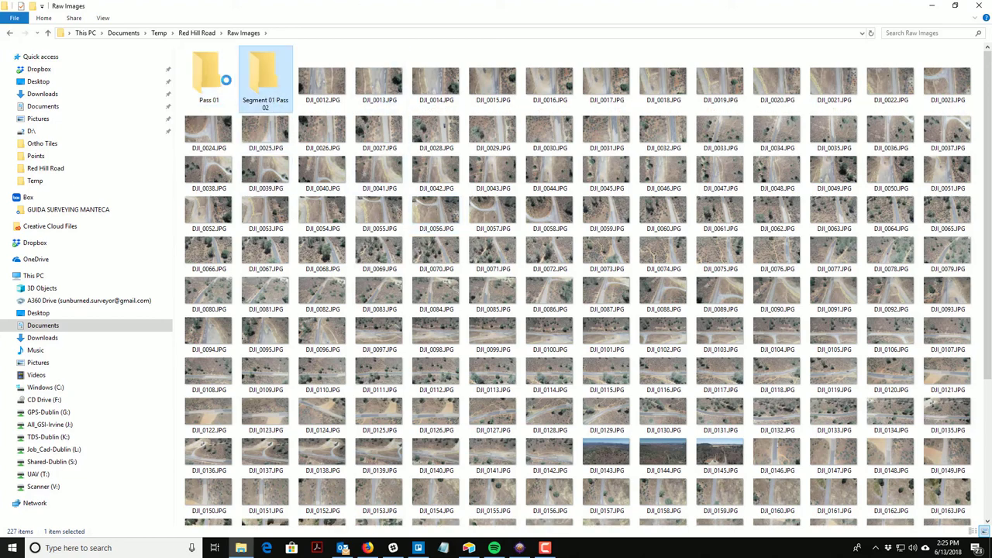
Step: Delete the stray Pass 01 folder
left_click(203, 81)
right_click(200, 77)
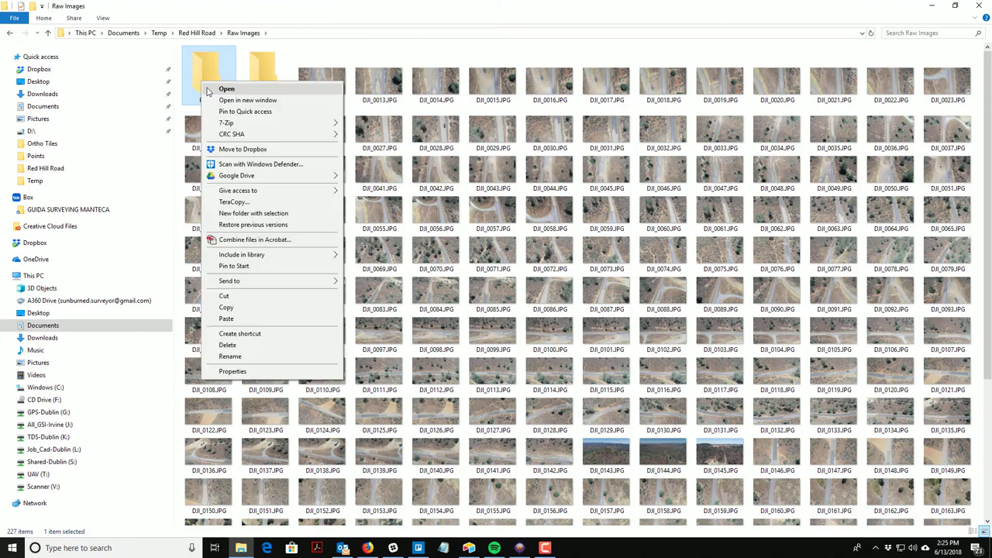
left_click(225, 343)
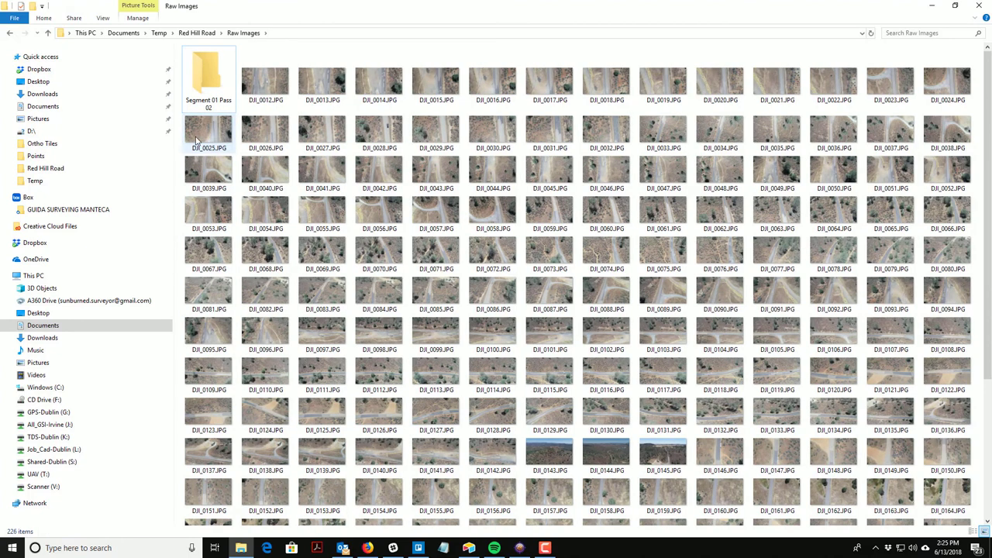
Step: Create a new folder named Segment 01 Pass 01
right_click(264, 107)
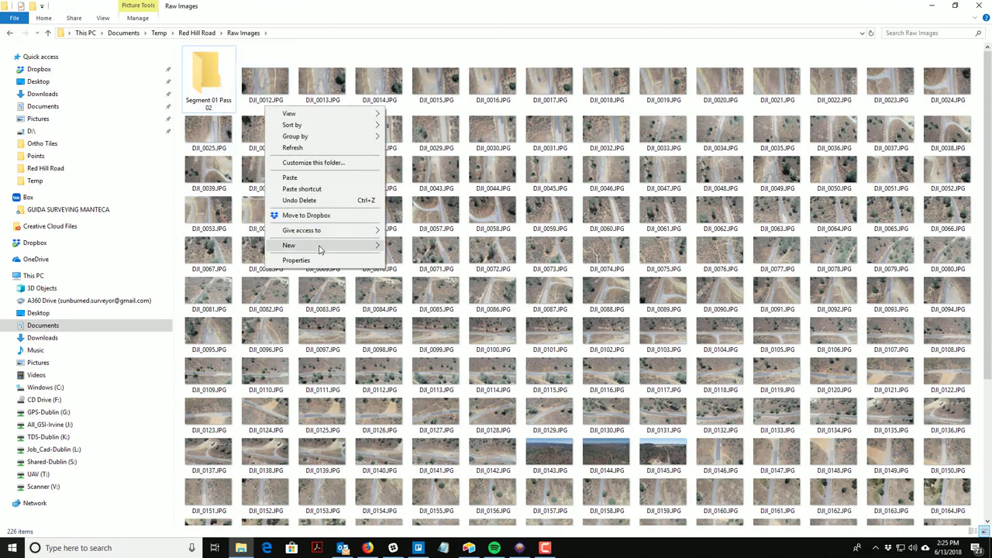
mouse_move(319, 246)
left_click(444, 248)
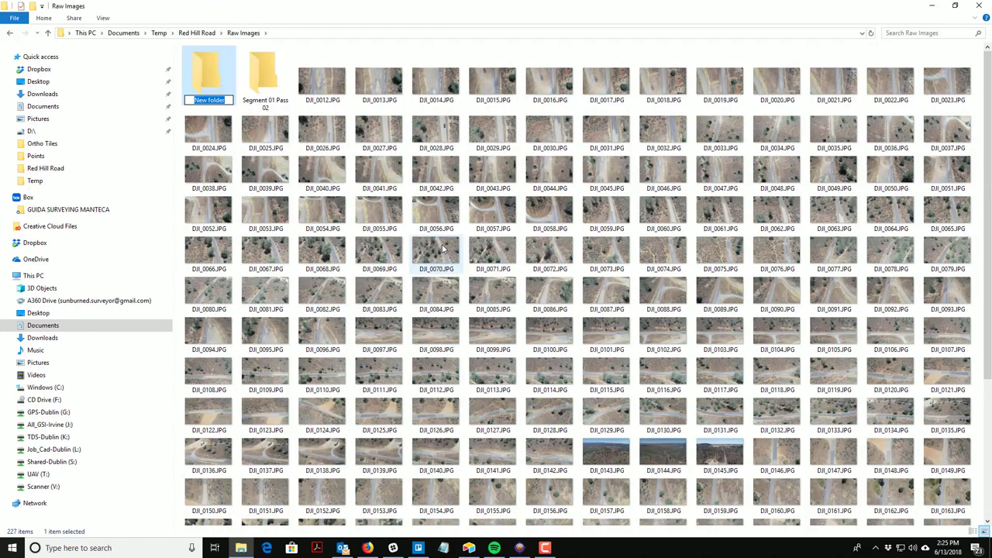
type("Segment 01 Pass 01")
key("Return")
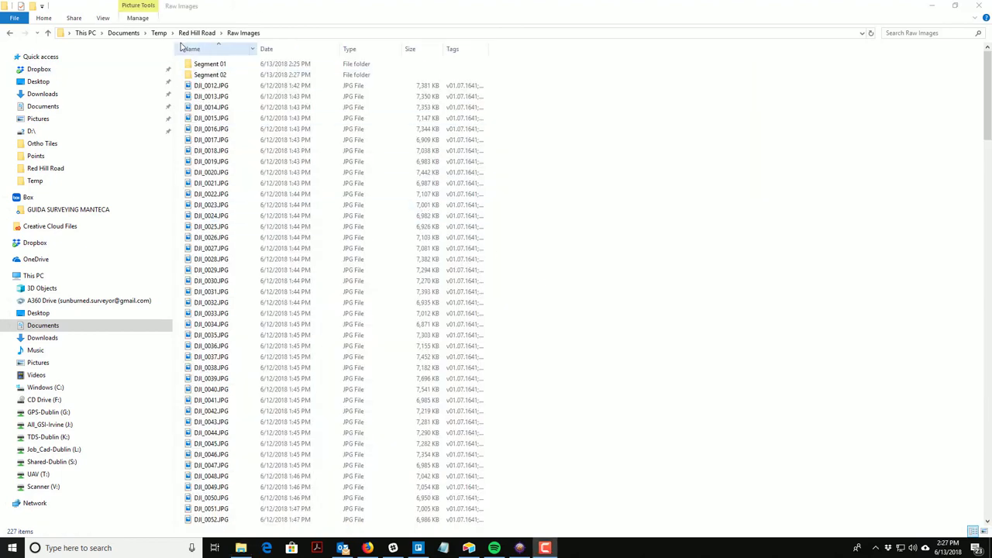
Step: Paste the copied items into the Segment 02 folder using Explorer's own copy
double_click(206, 74)
right_click(491, 130)
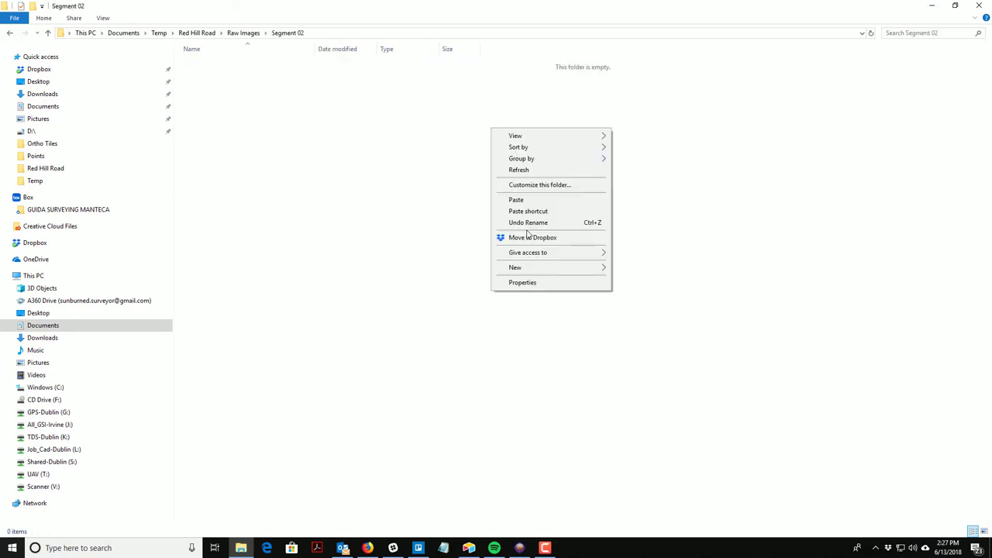
left_click(517, 199)
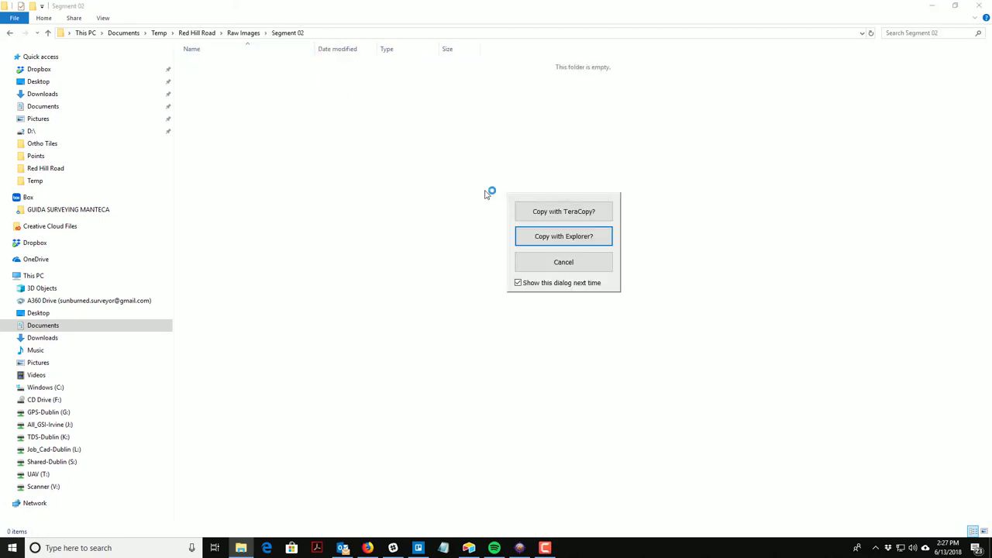
left_click(555, 241)
Step: Return to Raw Images, close GeoViewer, and open the Segment 01 folder
left_click(244, 32)
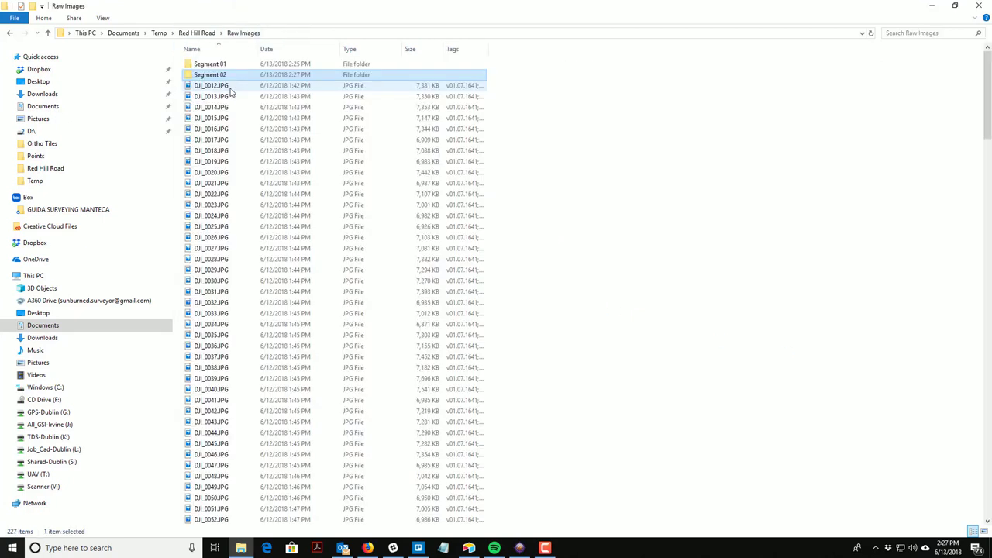
left_click(218, 65)
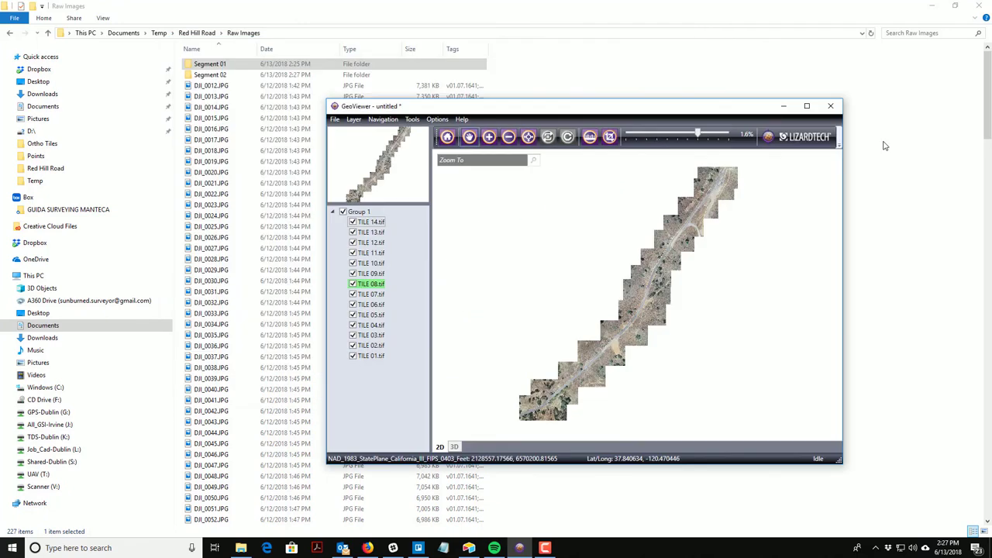
key("alt+F4")
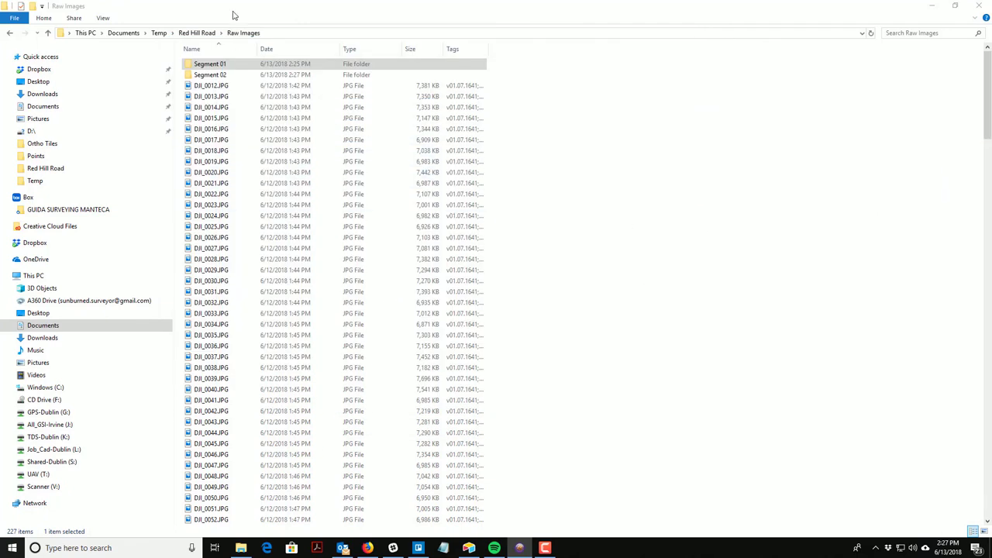
left_click(223, 73)
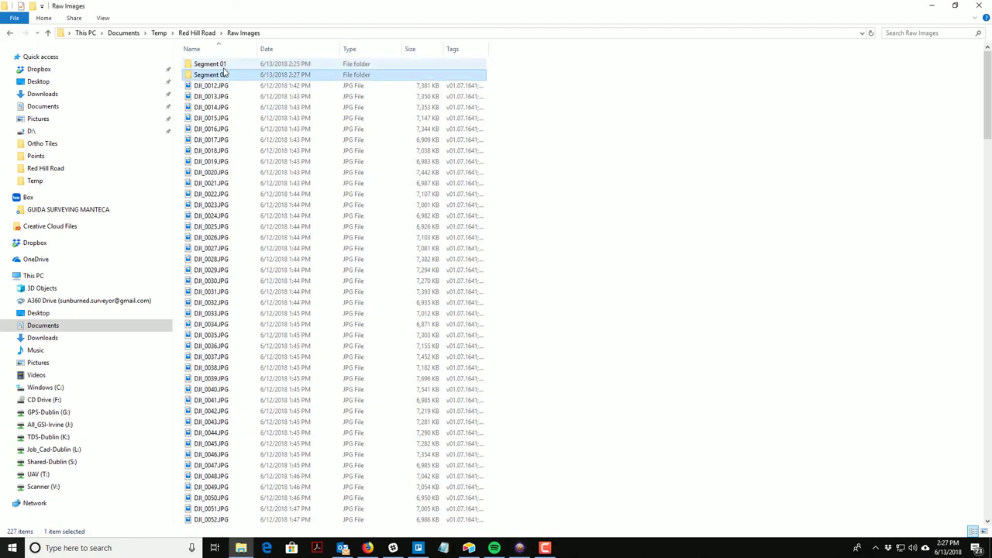
double_click(219, 64)
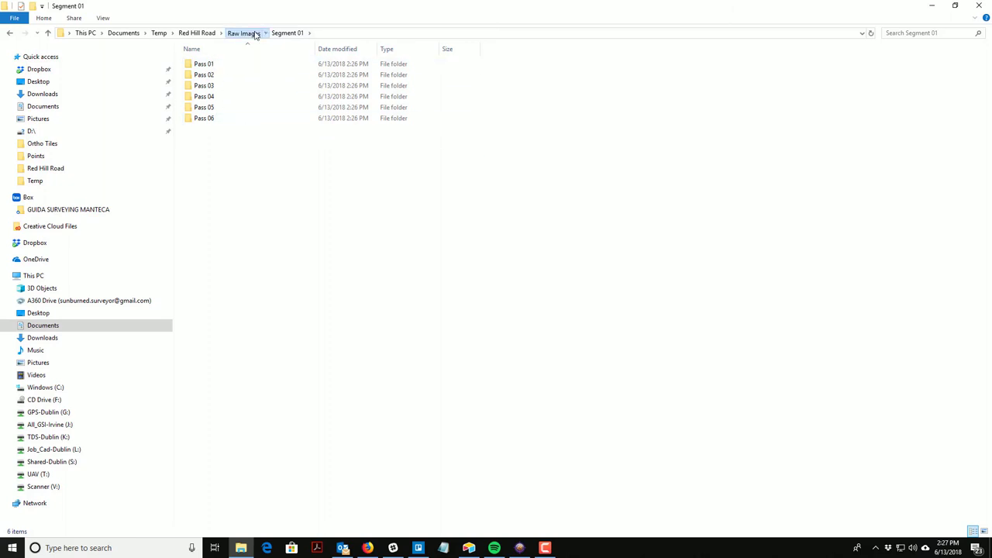
Step: Check Segment 02's contents, then open Segment 01
left_click(243, 34)
left_click(211, 85)
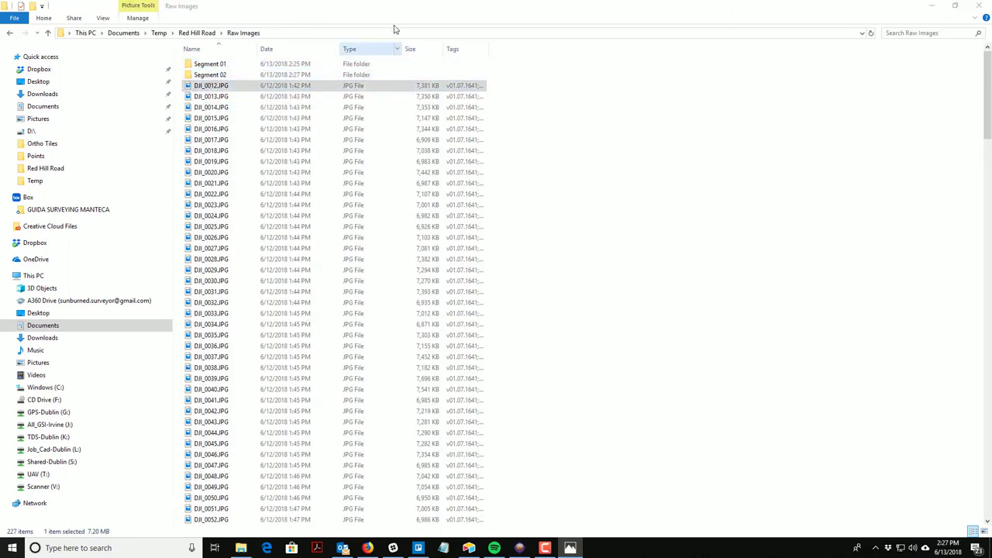
double_click(232, 74)
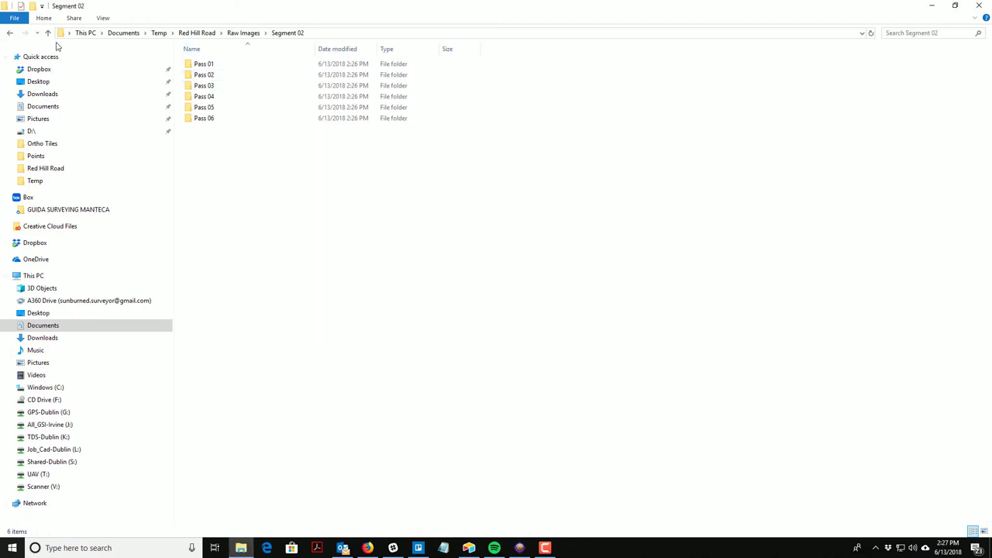
left_click(249, 34)
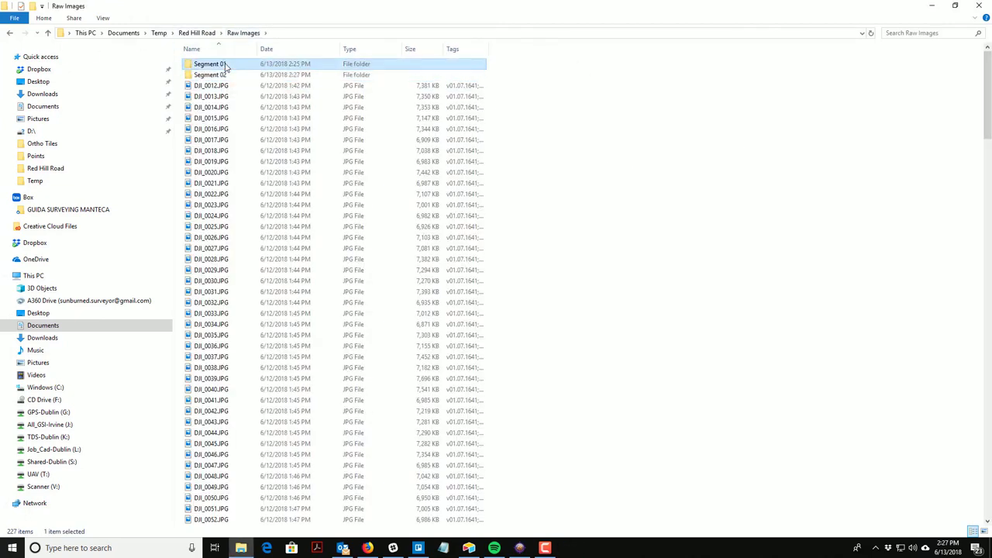
double_click(218, 66)
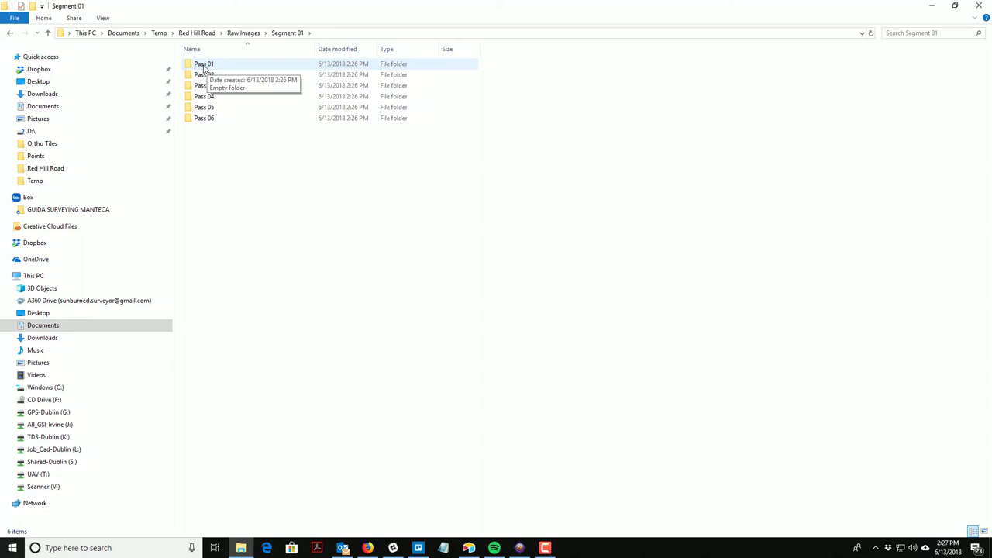
Step: Inspect Segment 01's Pass 02 through Pass 06 folders one by one
left_click(196, 77)
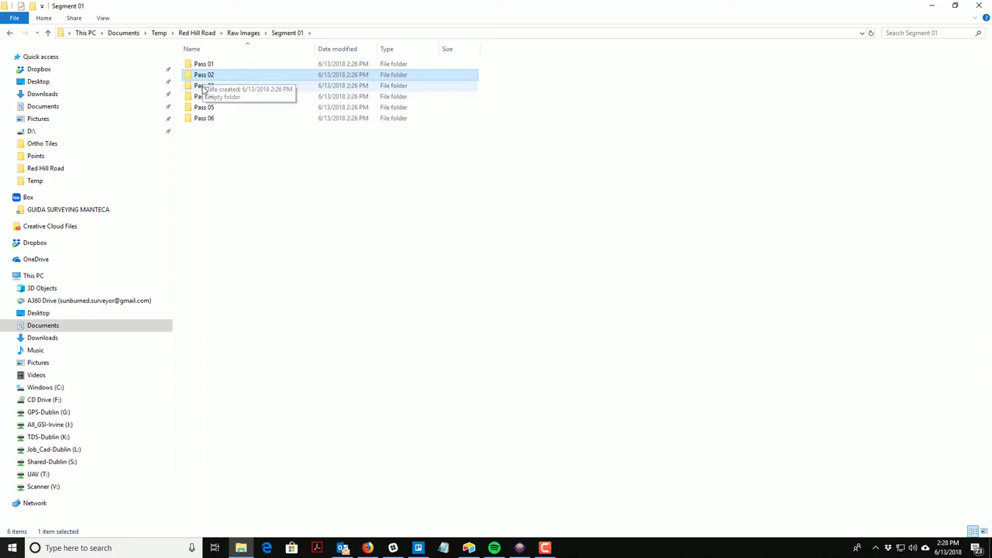
left_click(204, 88)
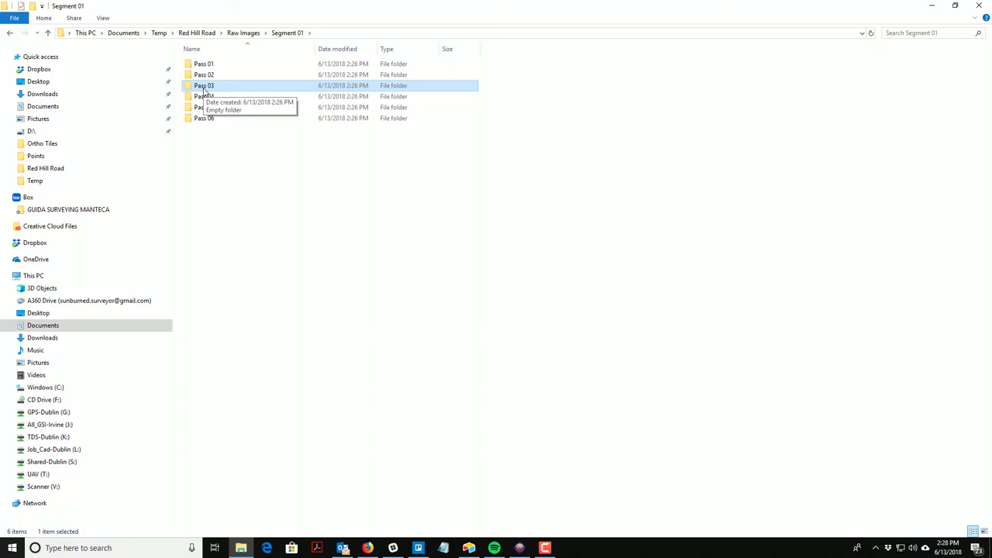
left_click(203, 98)
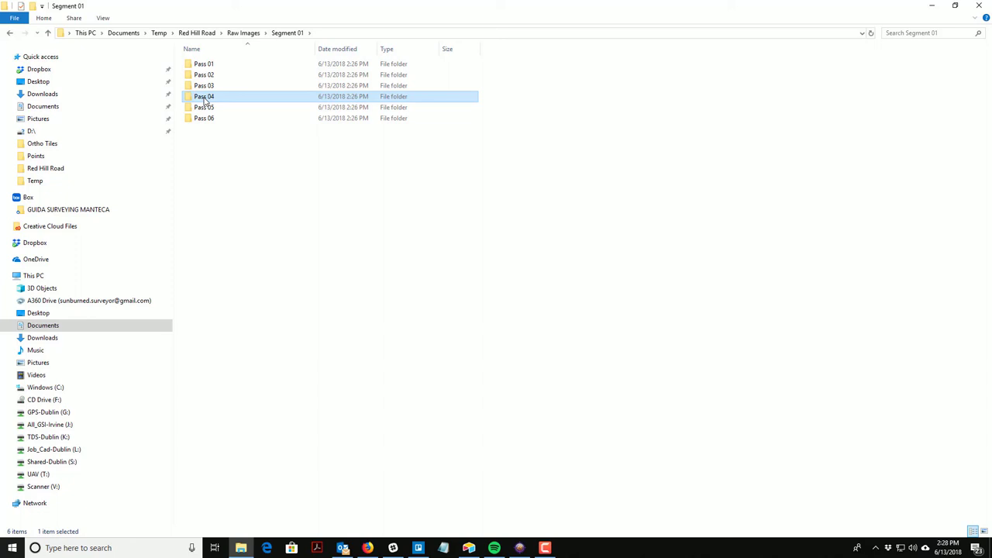
left_click(206, 108)
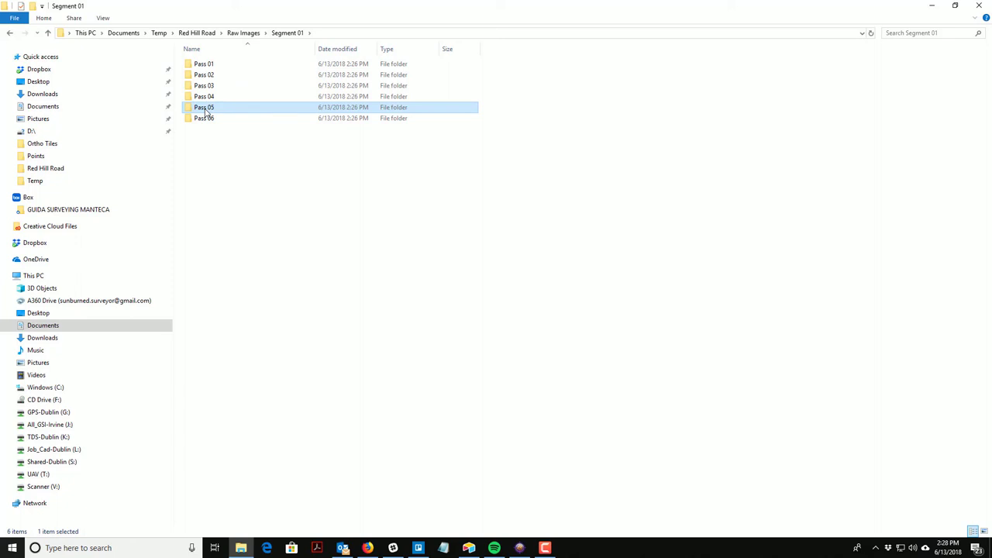
left_click(206, 118)
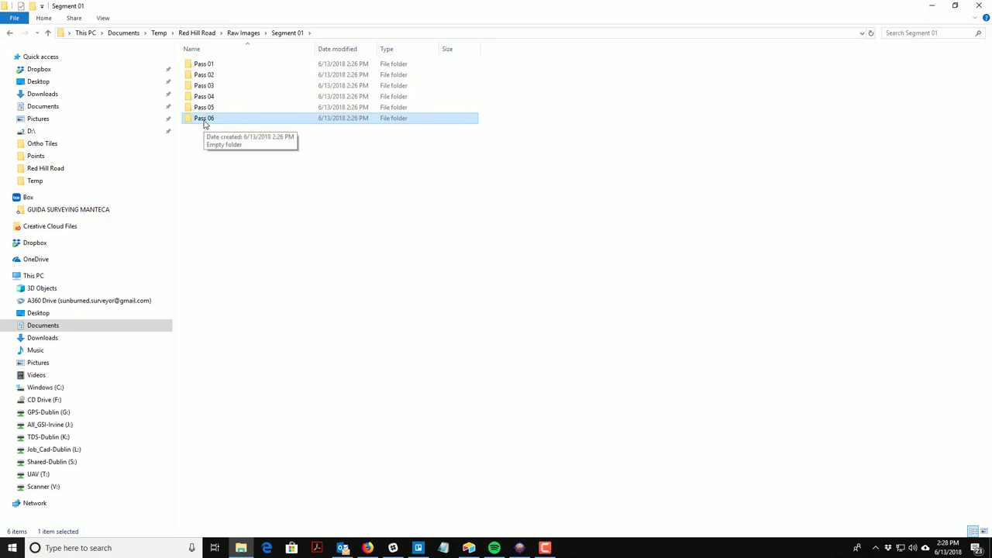
Step: Recheck Segment 02 from Raw Images, then reopen Segment 01
left_click(248, 35)
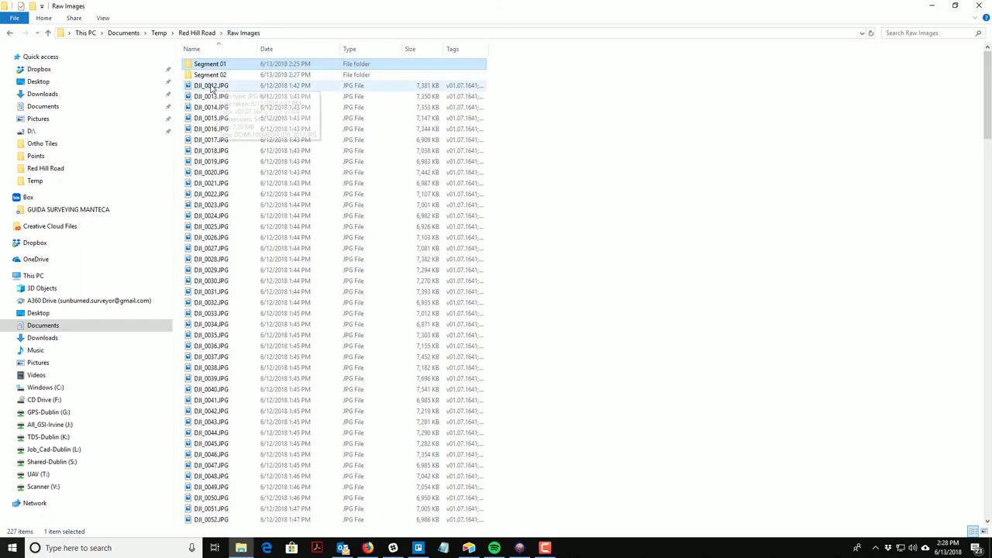
double_click(211, 74)
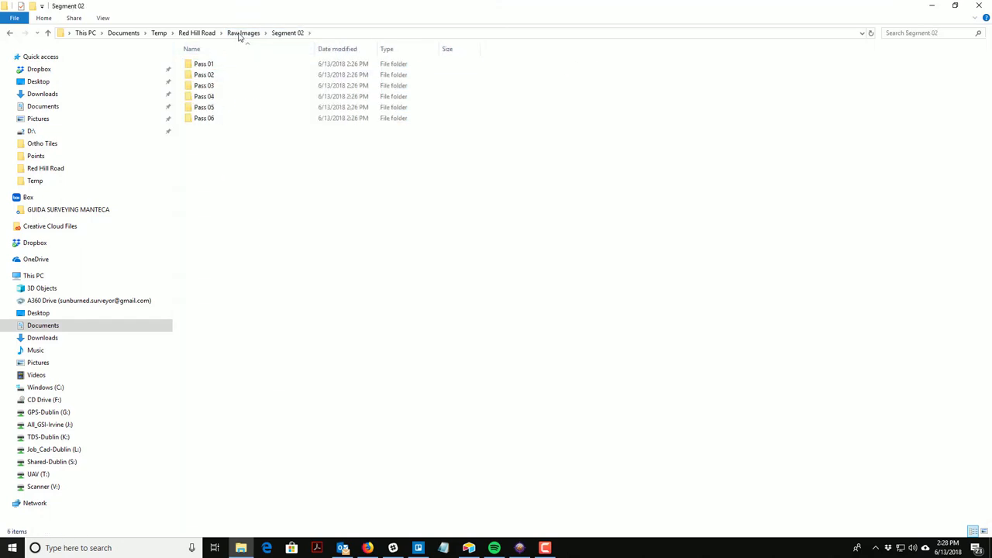
left_click(240, 35)
double_click(208, 69)
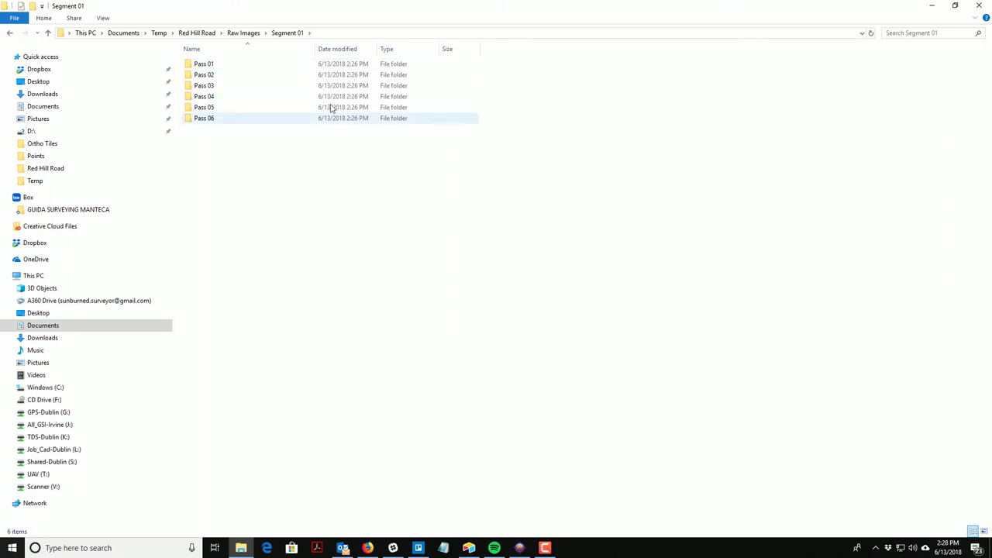
Step: Back in Raw Images, expand Documents > Temp > Red Hill Road > Raw Images > Segment 01 in the tree
left_click(248, 34)
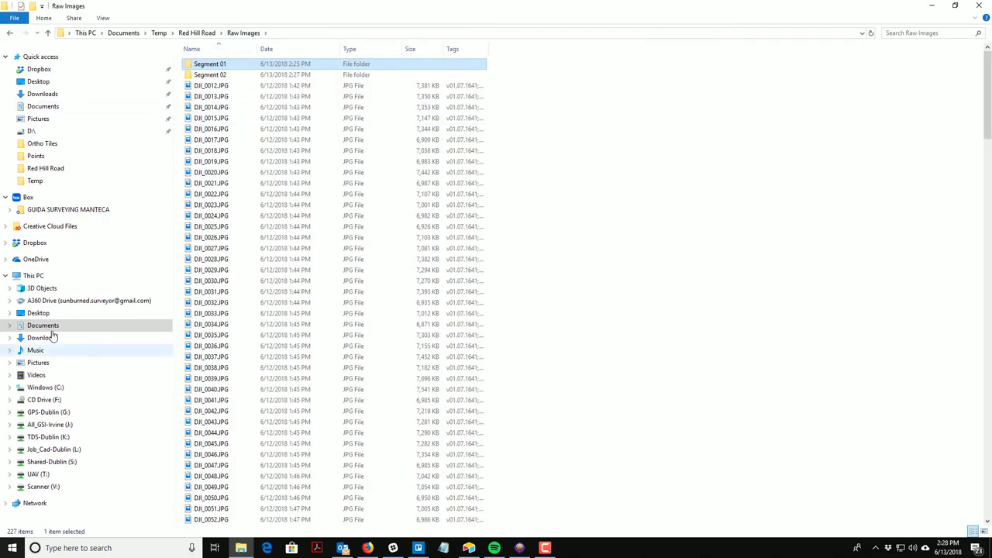
left_click(10, 325)
left_click(13, 362)
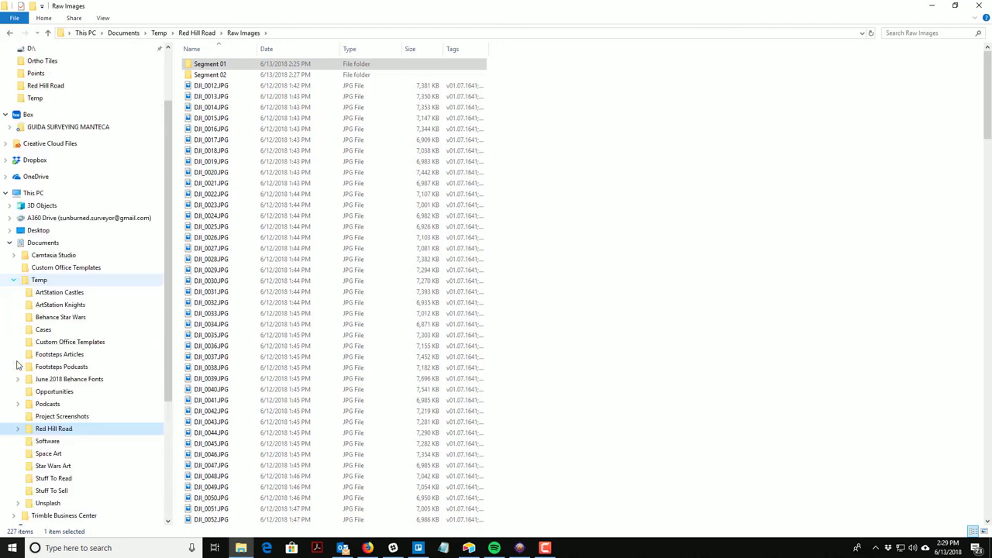
scroll(97, 398, "down", 1)
left_click(17, 379)
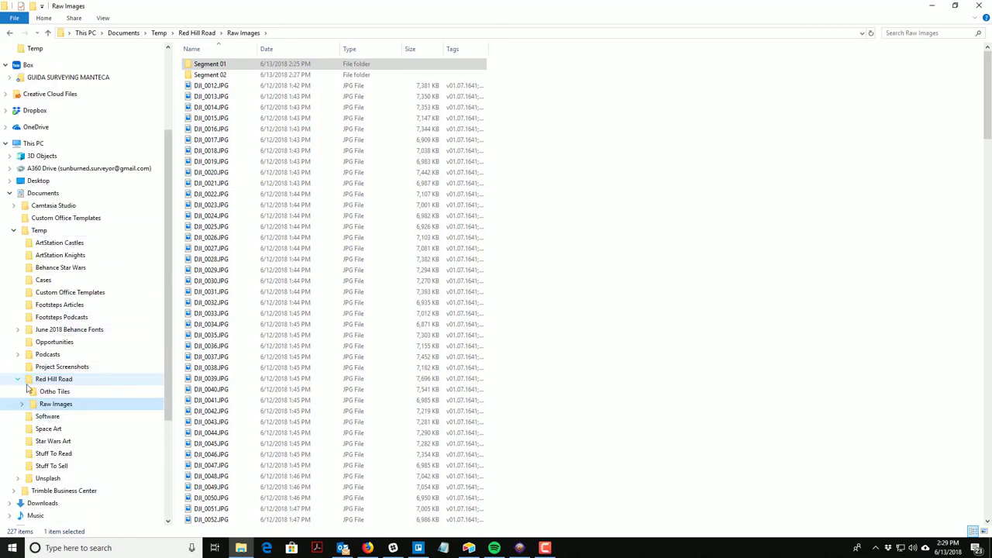
scroll(23, 385, "down", 2)
left_click(22, 349)
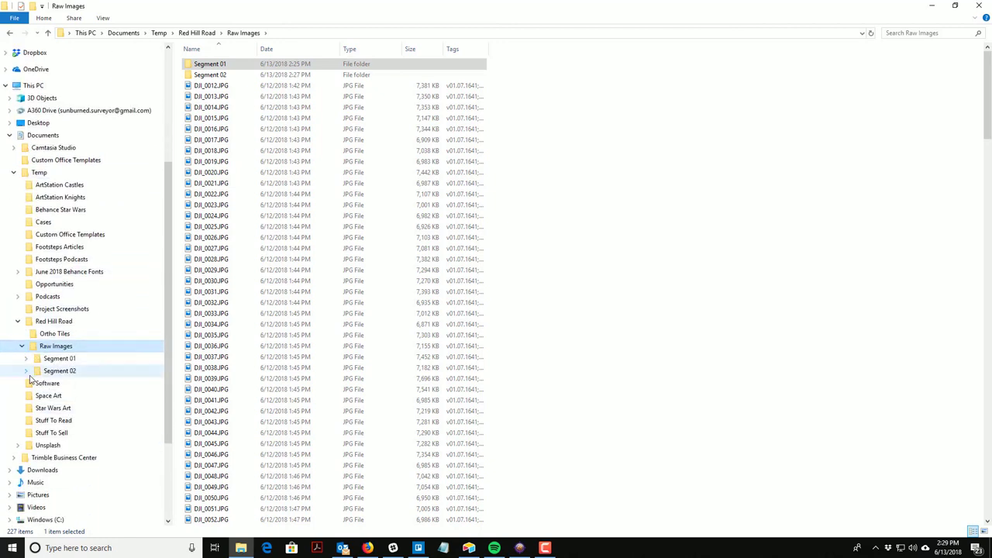
left_click(26, 358)
scroll(47, 364, "down", 2)
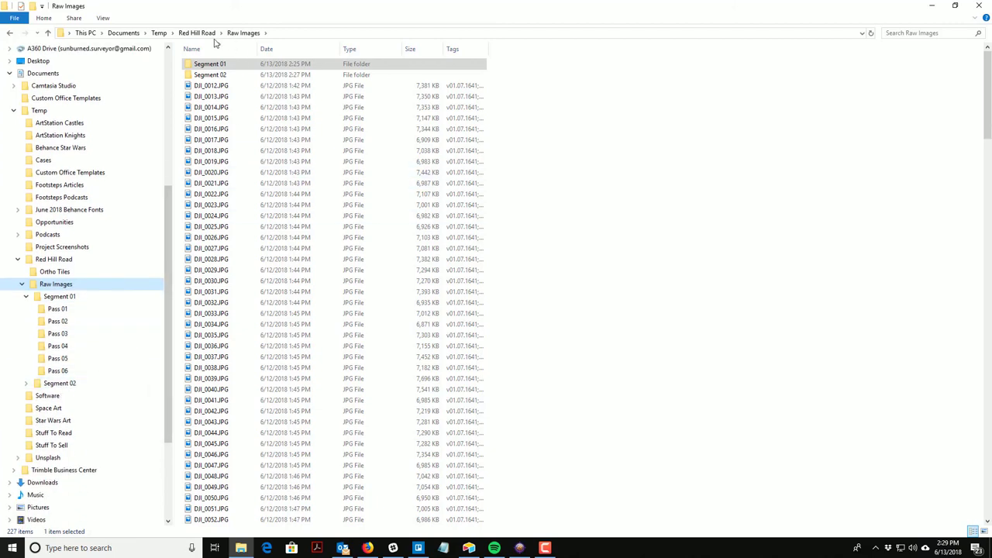
Step: Switch the Raw Images view to Large icons and select DJI_0012
left_click(101, 18)
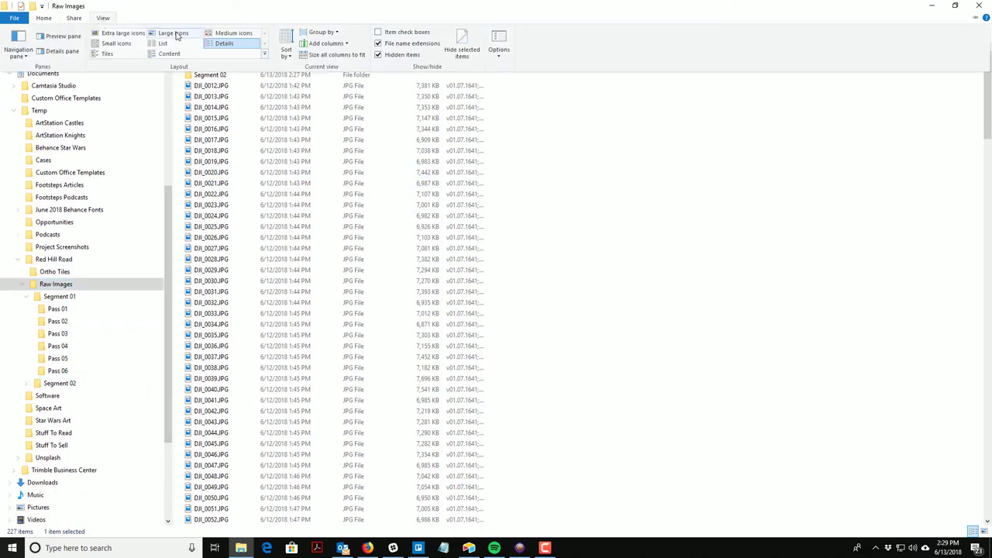
left_click(175, 34)
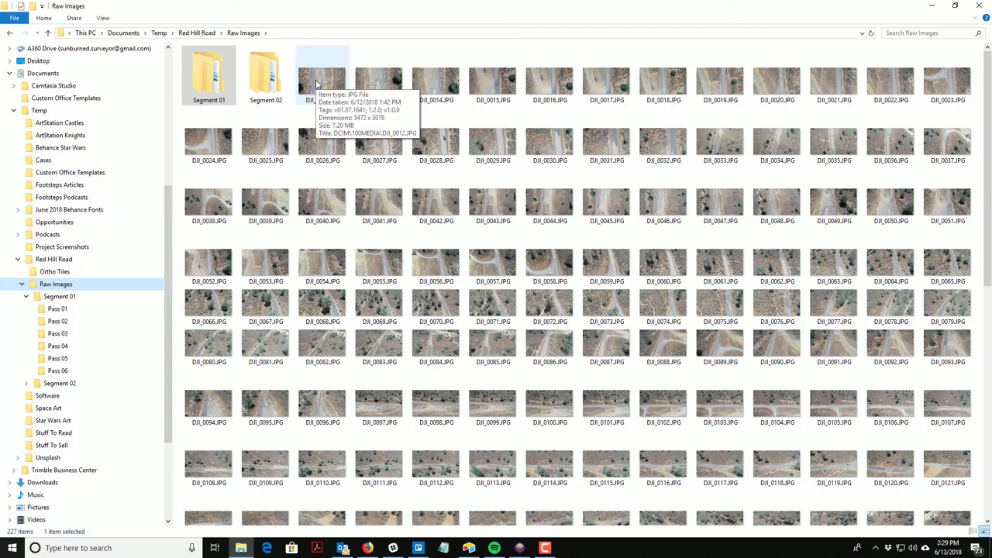
left_click(316, 84)
Step: Move the 21 photos DJI_0012–DJI_0032 into Segment 01 > Pass 01, then select DJI_0033
mouse_move(680, 151)
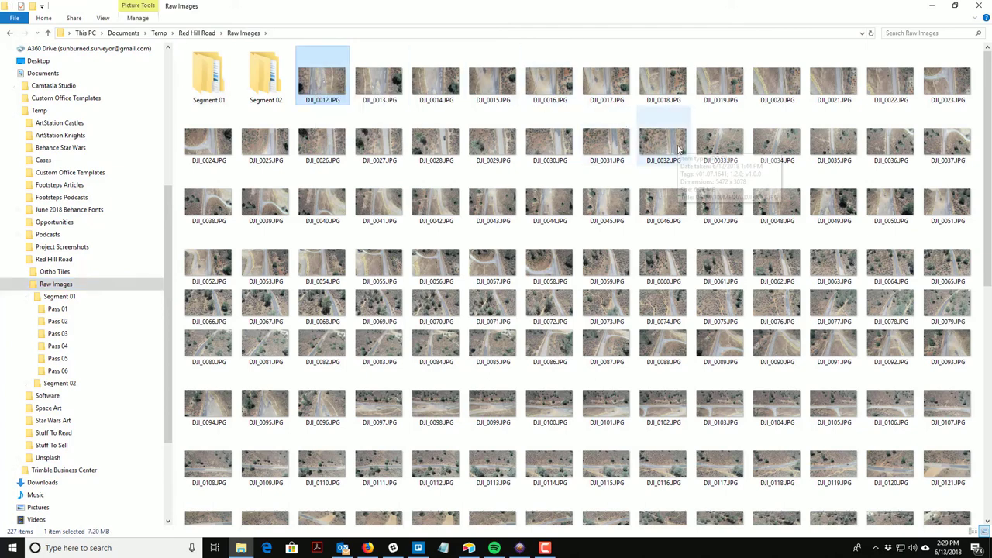
left_click(665, 160, "shift")
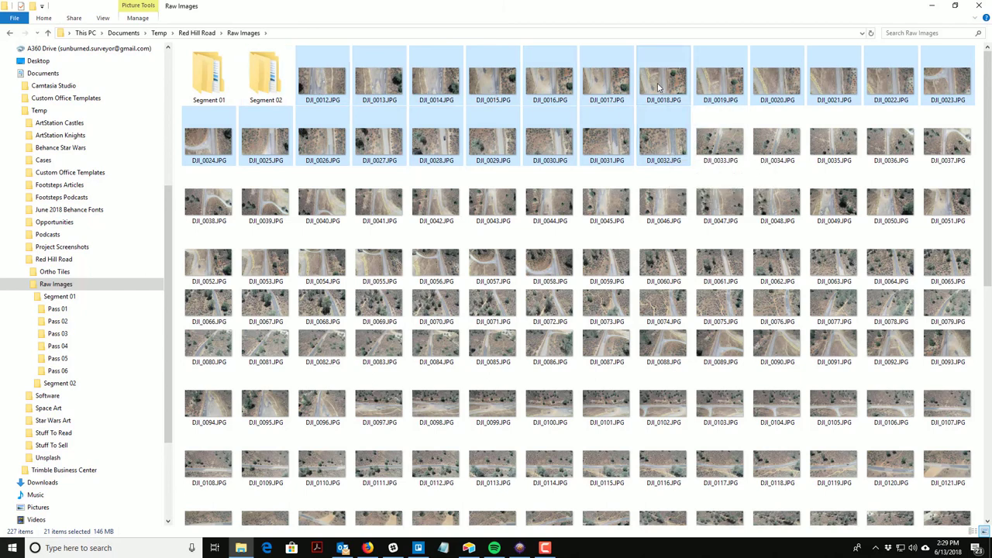
left_click_drag(671, 155, 128, 312)
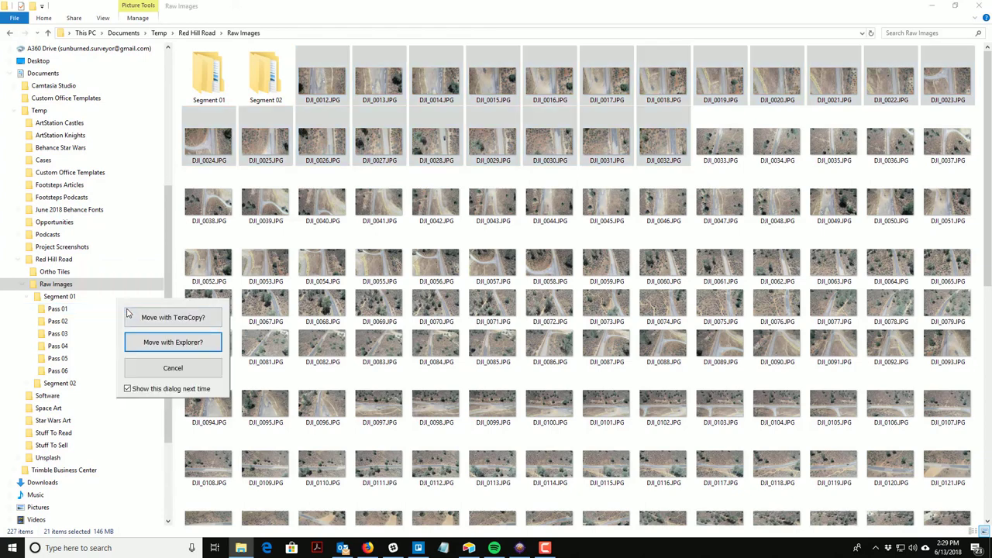
left_click(179, 342)
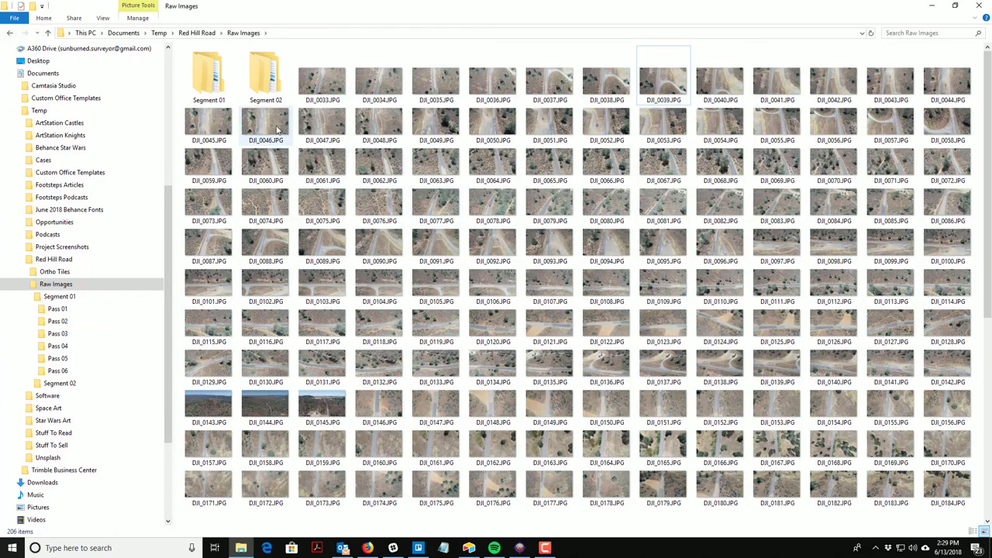
left_click(318, 84)
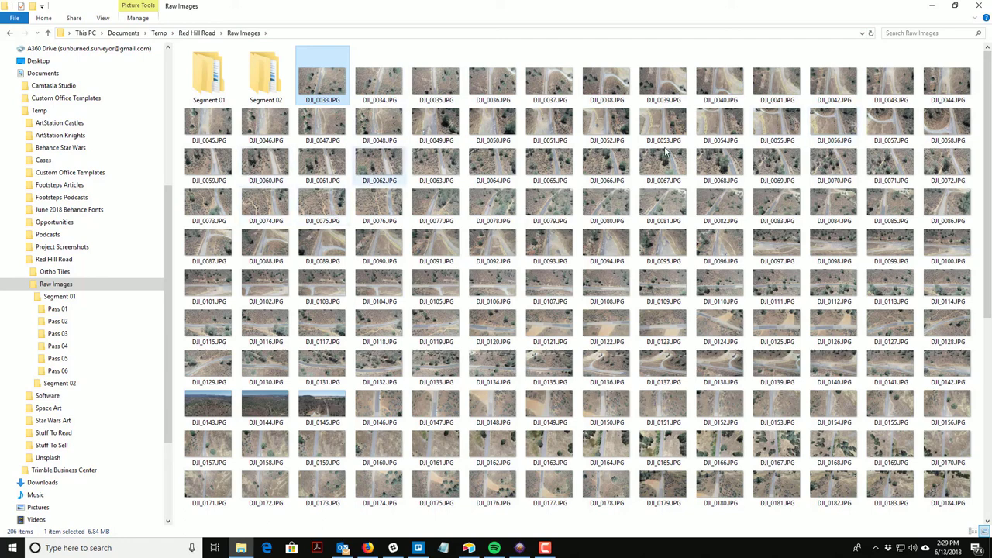
Step: Preview DJI_0055 in Photos, step back to DJI_0047, forward to DJI_0048, then close Photos
double_click(776, 128)
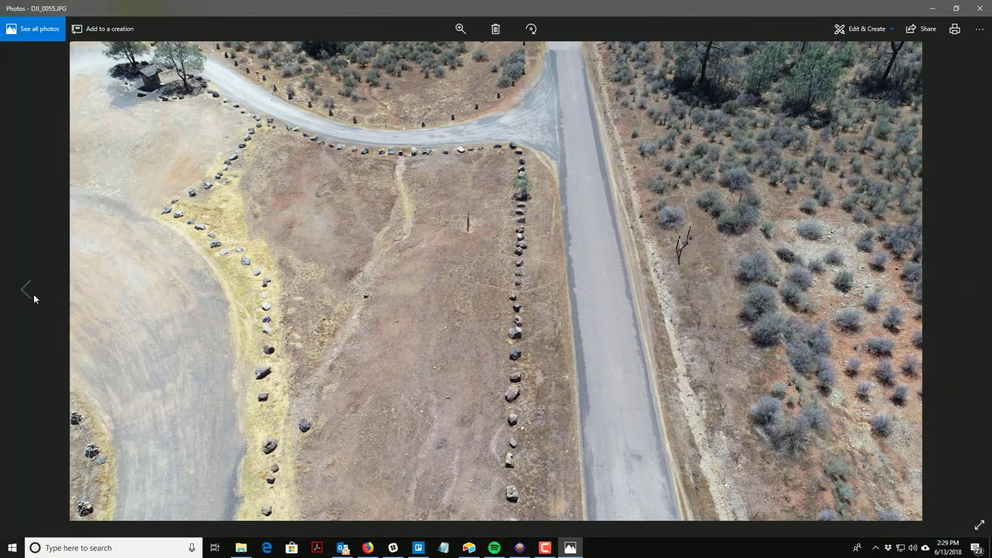
left_click(26, 289)
left_click(26, 290)
left_click(26, 290)
left_click(26, 290)
left_click(26, 290)
left_click(26, 289)
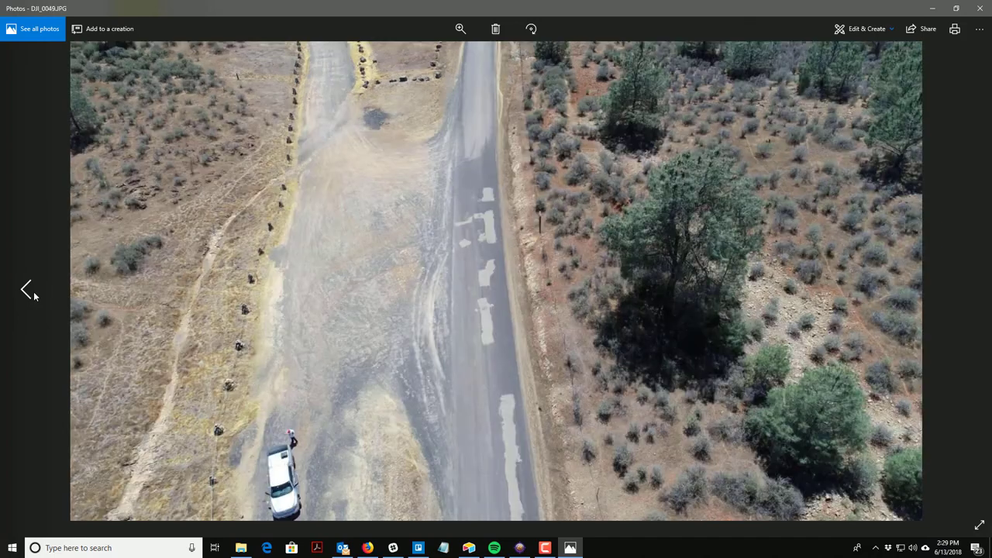
left_click(34, 295)
left_click(36, 293)
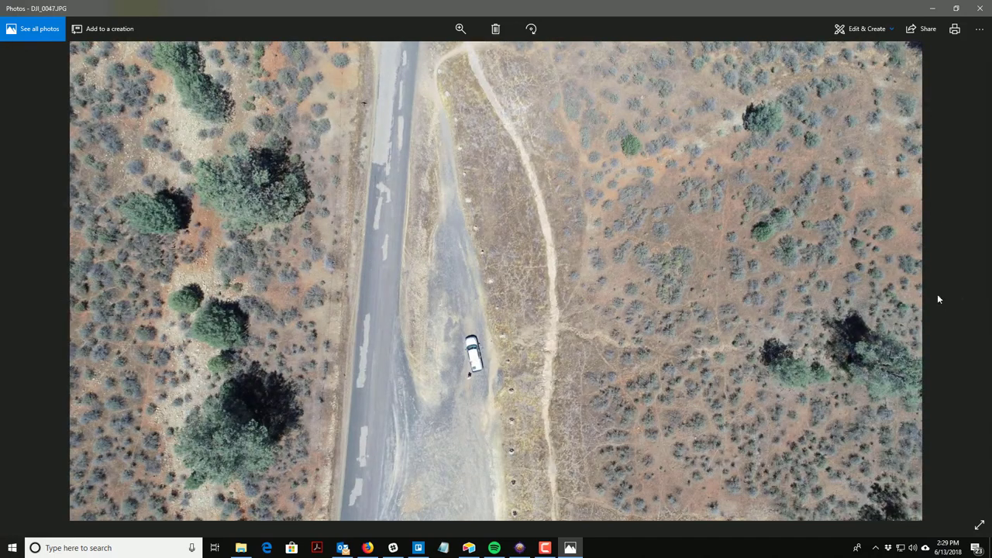
left_click(966, 290)
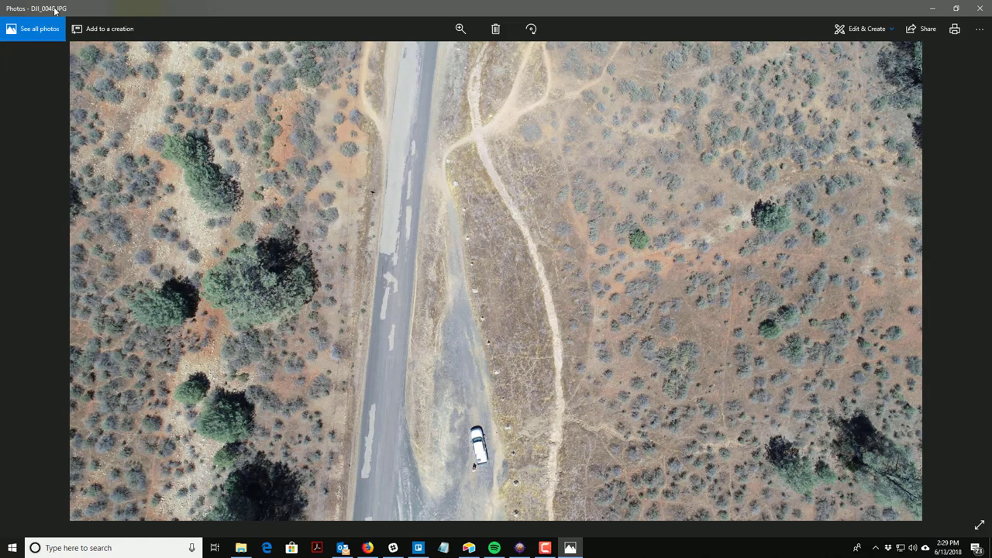
left_click(979, 10)
Step: Move the 16 photos DJI_0033–DJI_0048 into Segment 01 > Pass 02
left_click(320, 81)
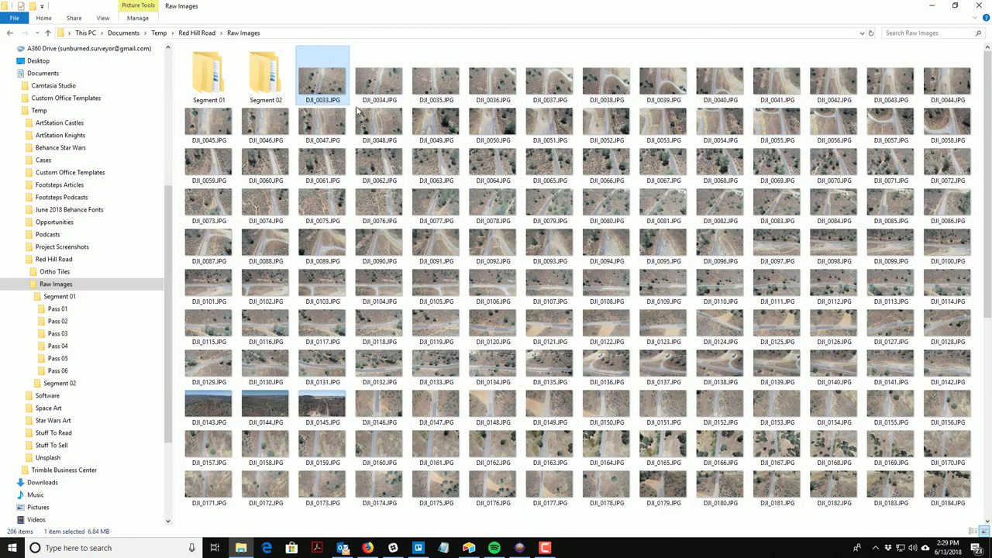
left_click(377, 117, "shift")
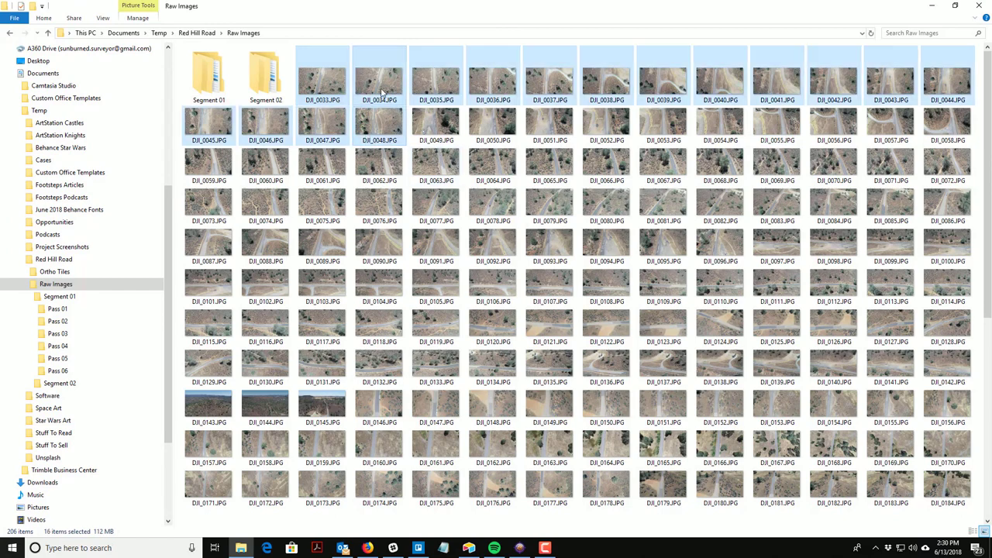
left_click_drag(382, 93, 132, 321)
left_click(167, 350)
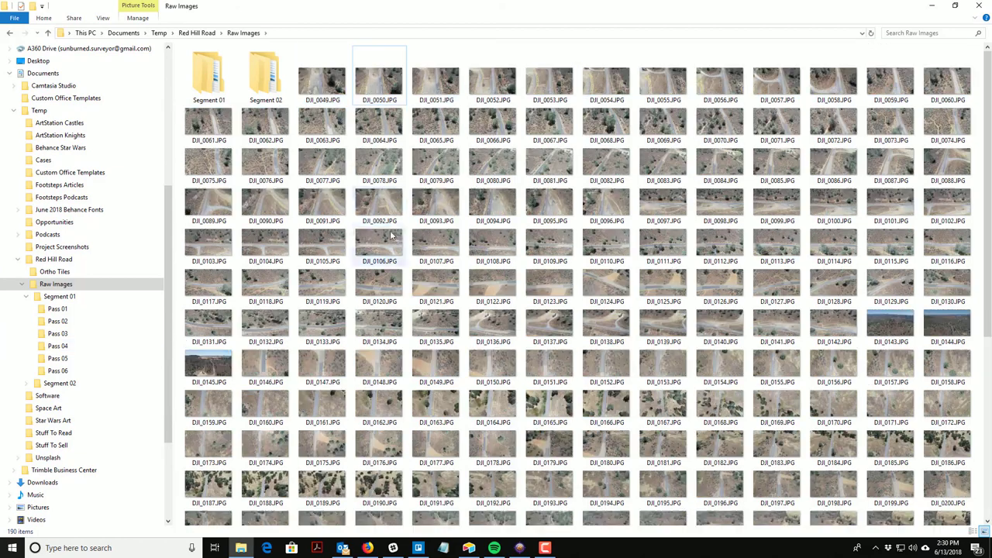
Step: Open DJI_0049 in Photos and advance through the following shots to find the pass end
double_click(321, 93)
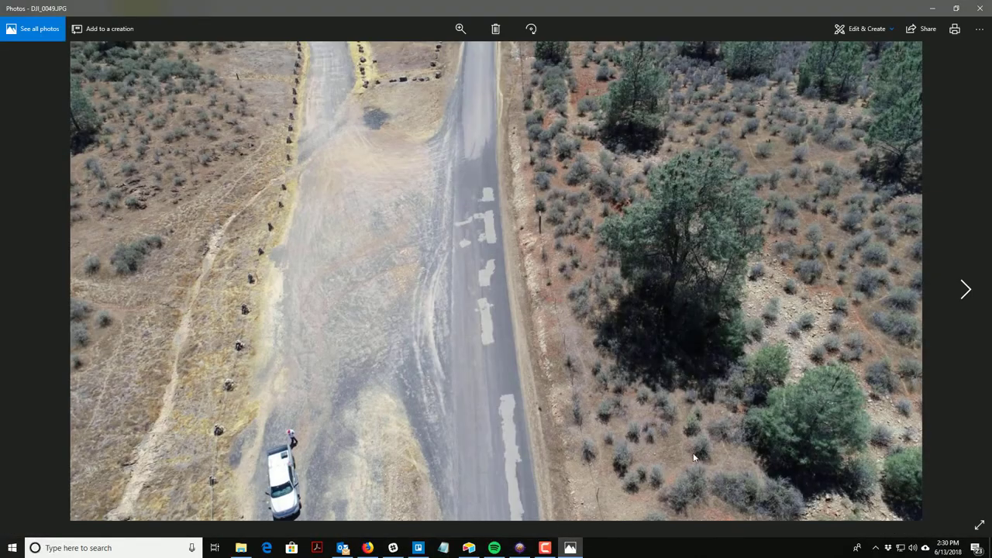
left_click(963, 299)
left_click(963, 299)
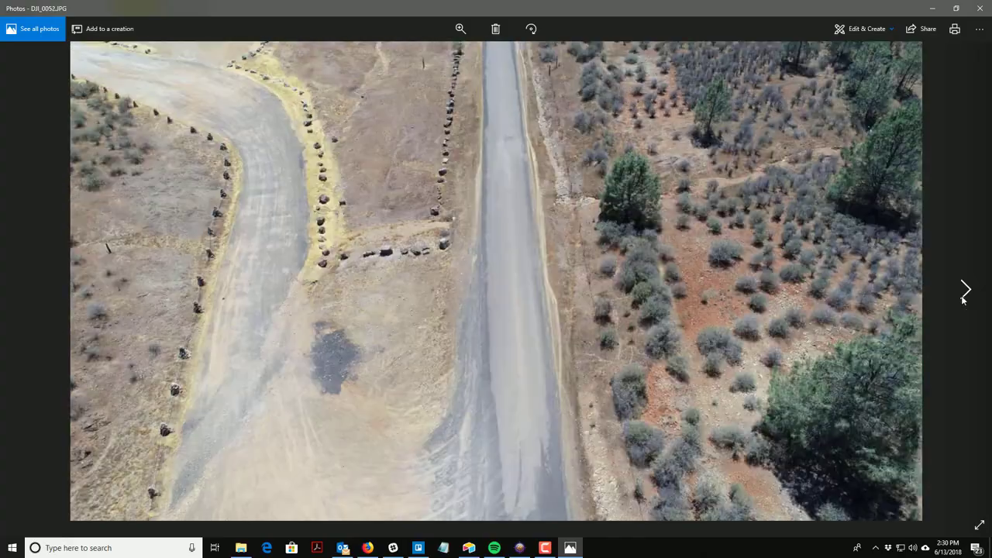
left_click(963, 299)
left_click(963, 299)
left_click(963, 299)
left_click(963, 299)
left_click(963, 299)
left_click(963, 299)
left_click(963, 299)
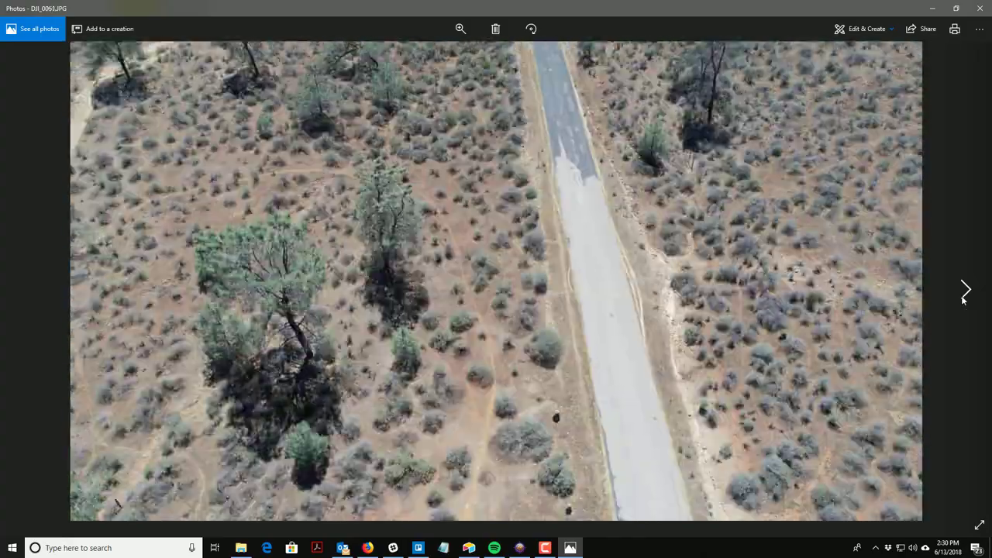
left_click(963, 299)
left_click(963, 299)
left_click(963, 299)
left_click(963, 299)
left_click(963, 299)
left_click(963, 299)
left_click(963, 299)
left_click(963, 299)
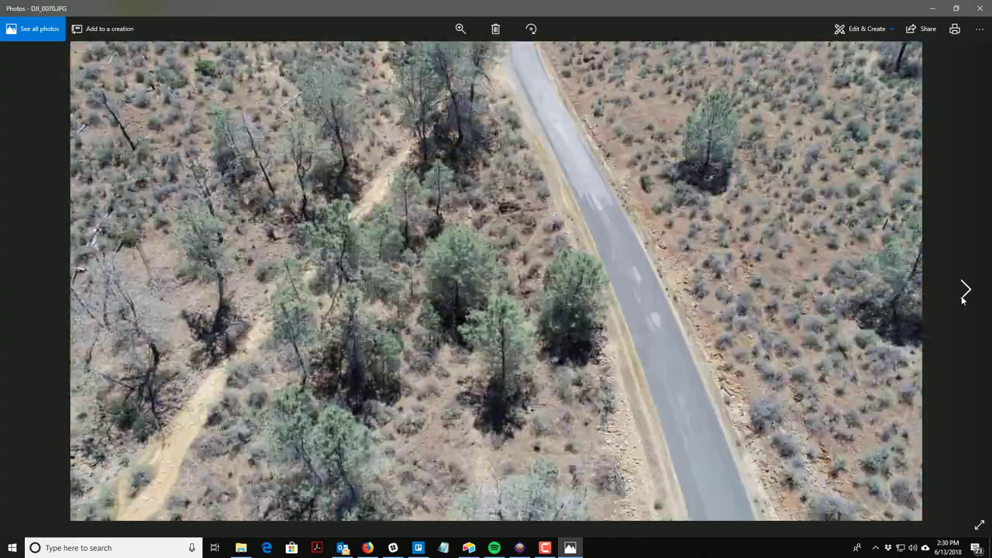
left_click(963, 299)
left_click(963, 299)
left_click(963, 299)
left_click(963, 299)
left_click(963, 299)
left_click(963, 299)
left_click(963, 299)
left_click(963, 299)
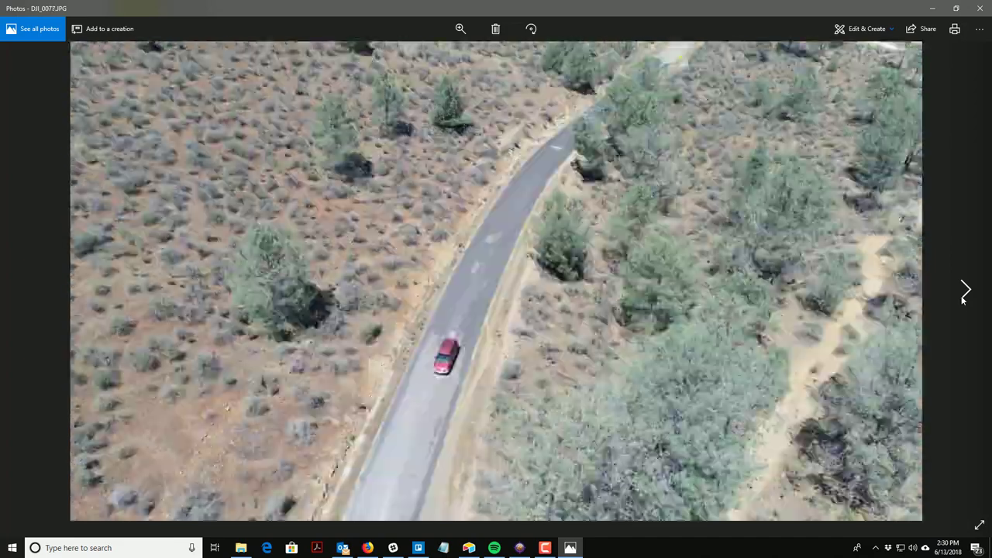
left_click(963, 299)
Step: Settle on DJI_0076 as the last shot, close Photos, and select DJI_0049–DJI_0076
left_click(36, 295)
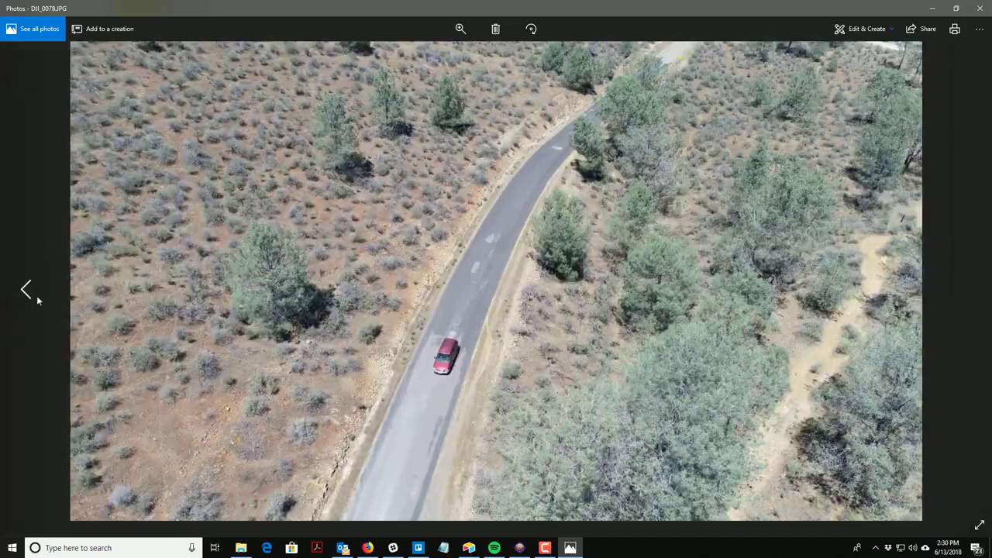
left_click(33, 296)
left_click(32, 297)
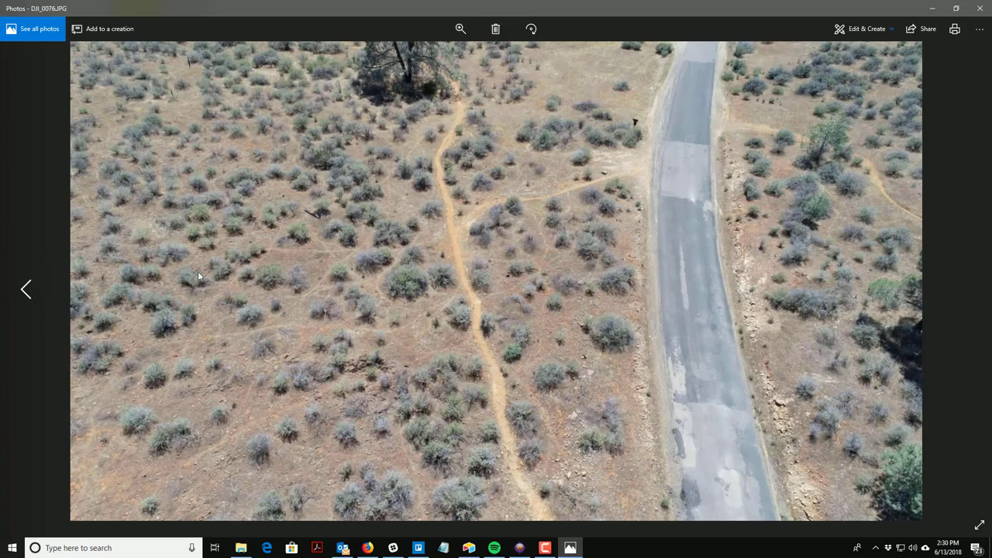
left_click(965, 294)
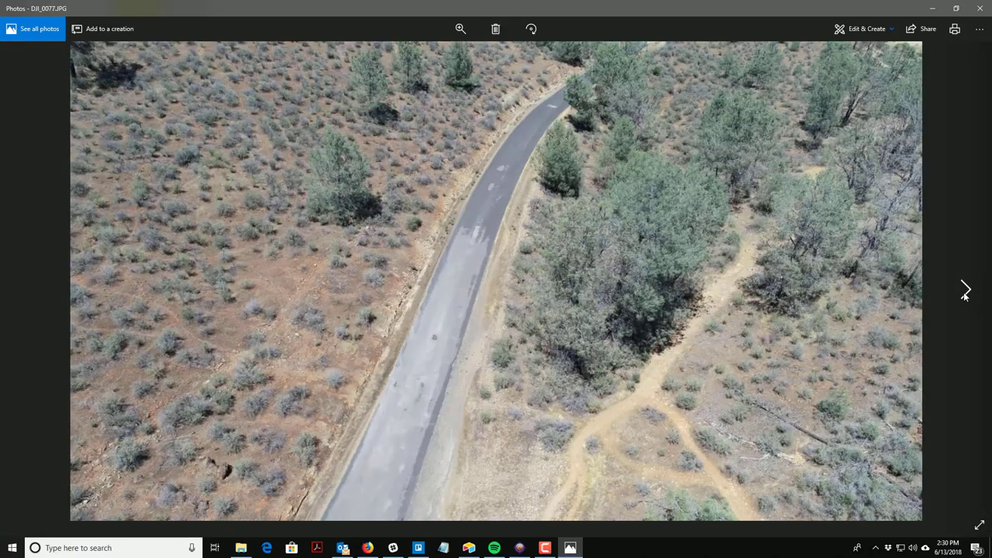
left_click(29, 296)
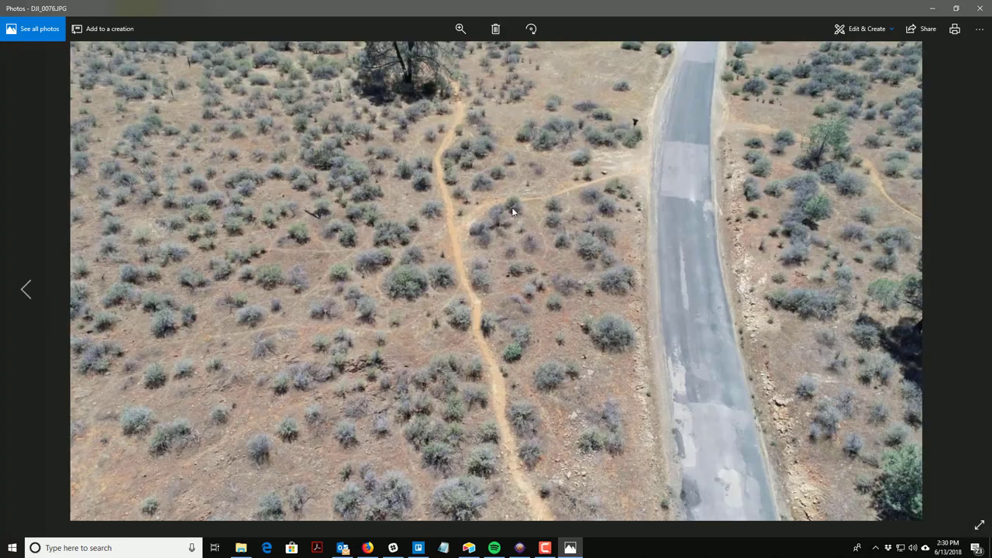
left_click(979, 5)
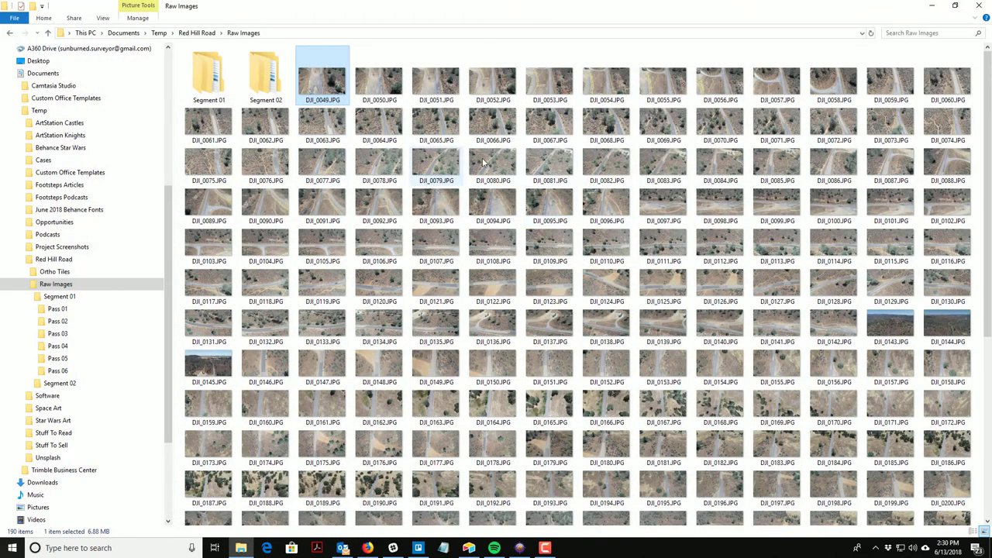
left_click(286, 168, "shift")
Step: Move the 28 photos DJI_0049–DJI_0076 into Segment 01's Pass 03 folder
left_click_drag(325, 88, 116, 333)
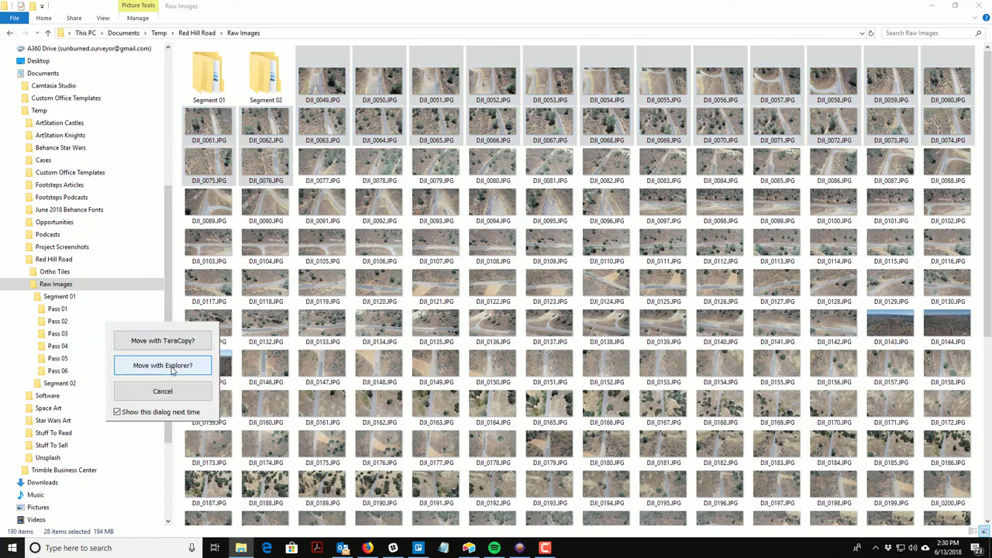
left_click(172, 368)
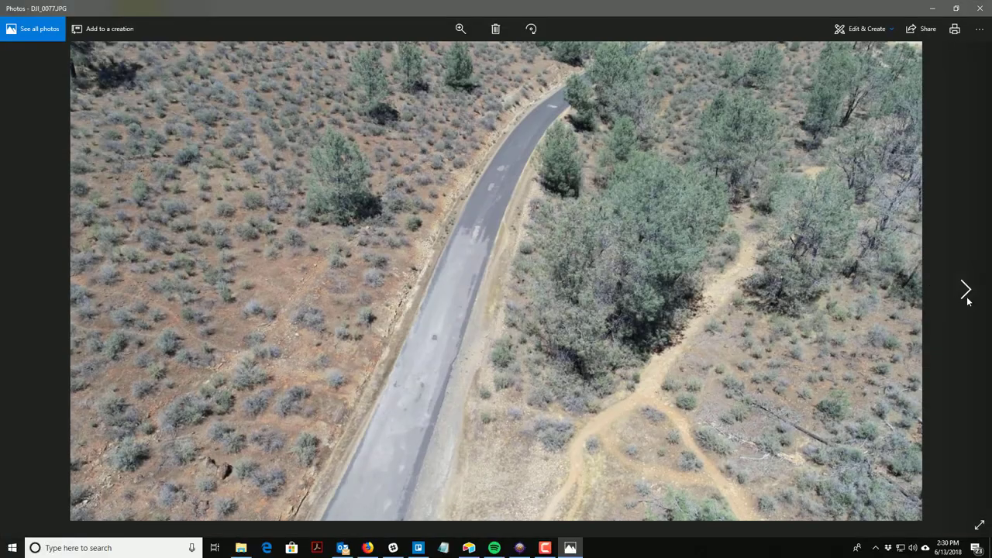
Step: Page through the aerial shots from DJI_0077 to DJI_0097, step back to DJI_0096, then close Photos
left_click(967, 293)
left_click(966, 292)
left_click(966, 293)
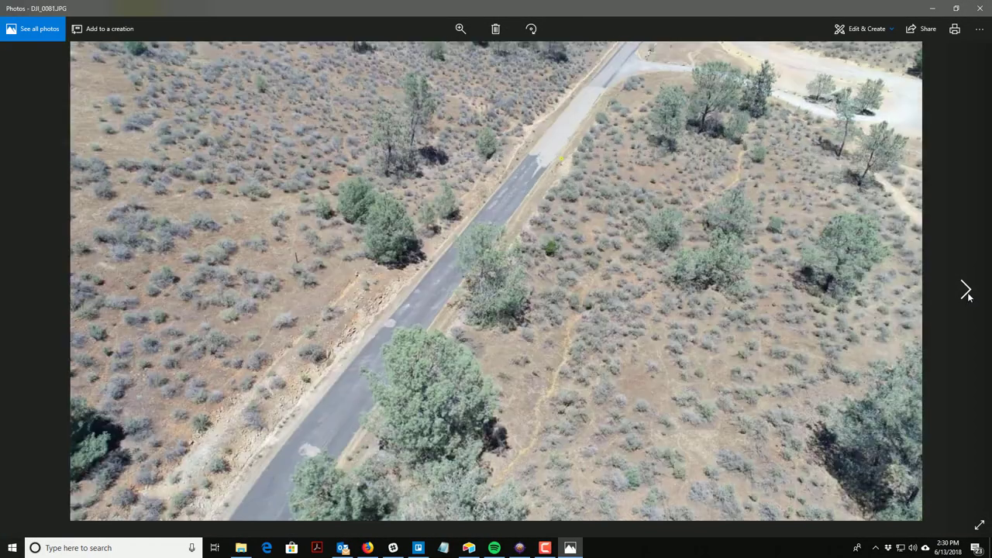
left_click(966, 291)
left_click(966, 290)
left_click(966, 290)
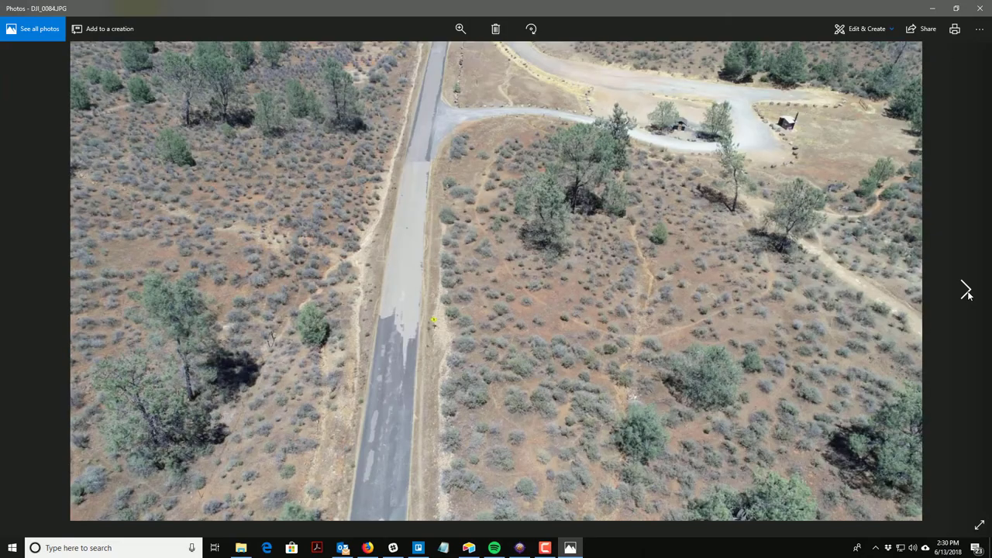
left_click(967, 291)
left_click(966, 290)
left_click(966, 290)
left_click(967, 290)
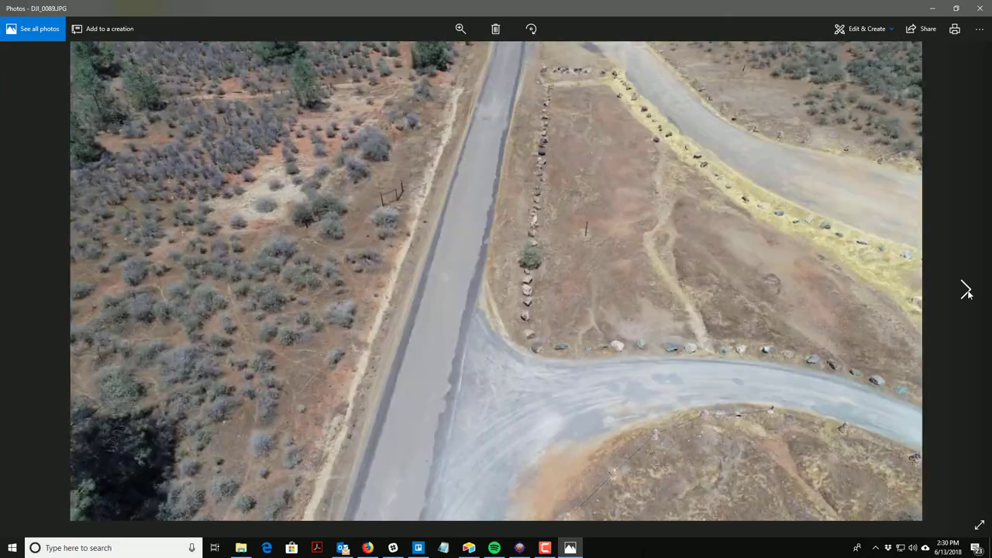
left_click(966, 291)
left_click(966, 291)
left_click(966, 290)
left_click(966, 290)
left_click(966, 290)
left_click(966, 290)
left_click(966, 291)
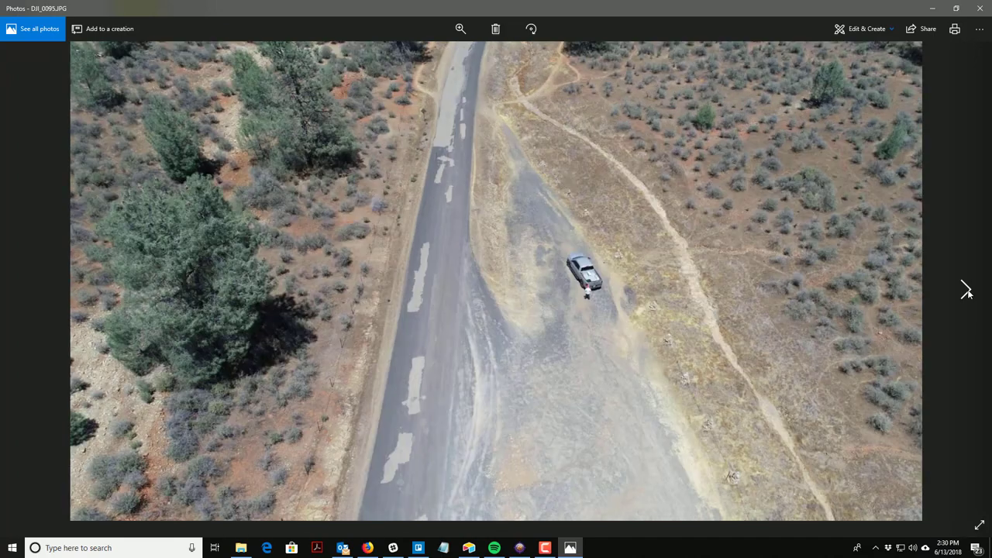
left_click(966, 290)
left_click(966, 290)
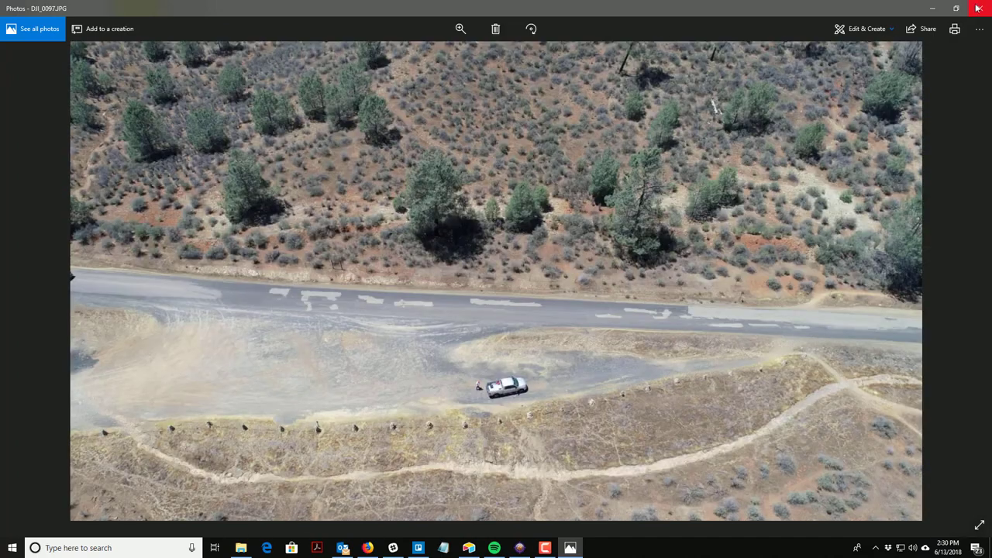
left_click(24, 290)
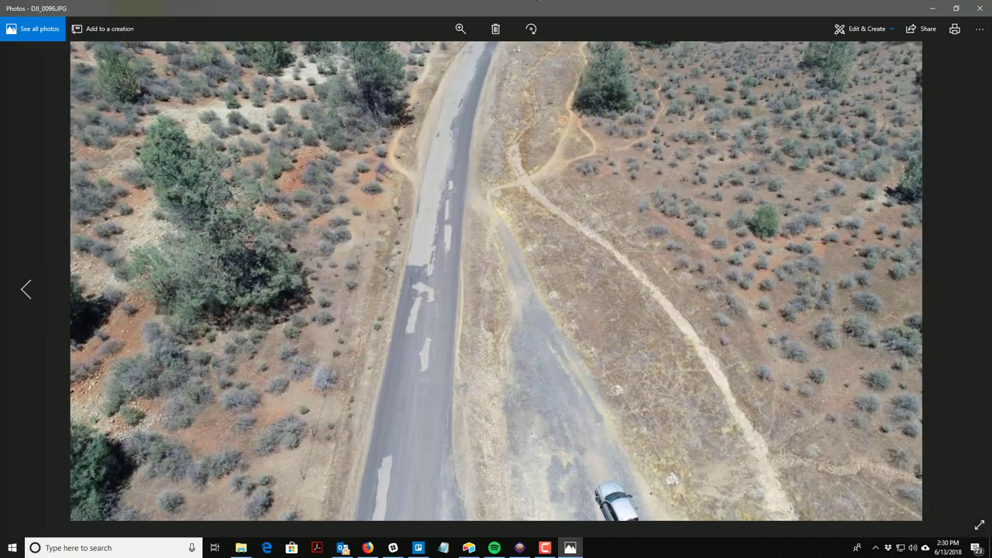
left_click(979, 7)
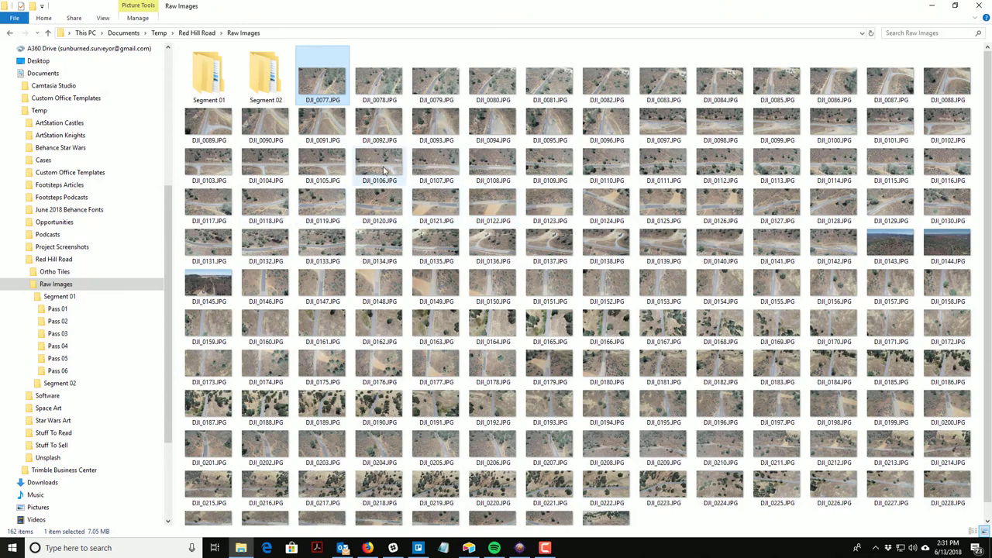
Step: Move the 19 photos DJI_0077–DJI_0095 into Segment 01's Pass 03, and DJI_0096 into Pass 04
left_click(549, 134, "shift")
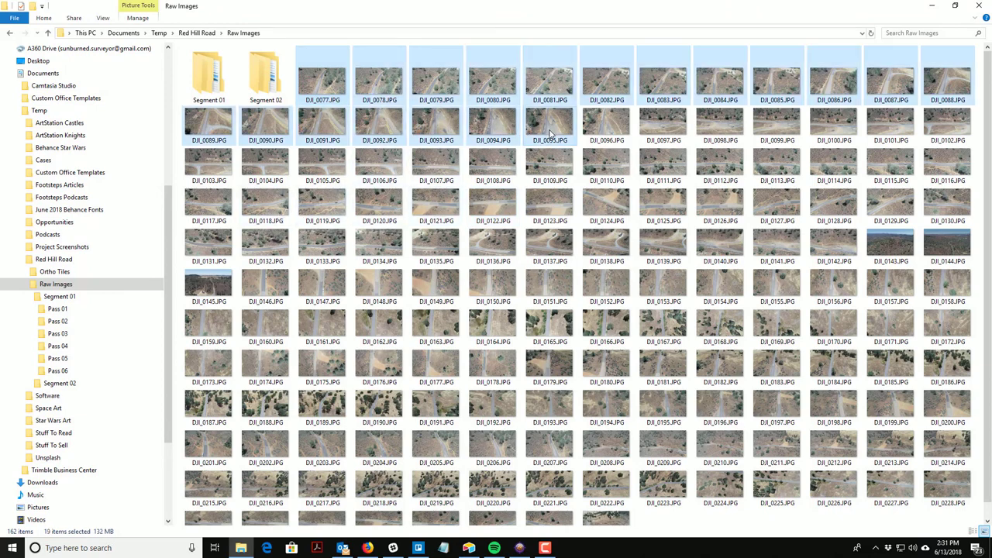
left_click_drag(543, 82, 115, 352)
left_click(155, 378)
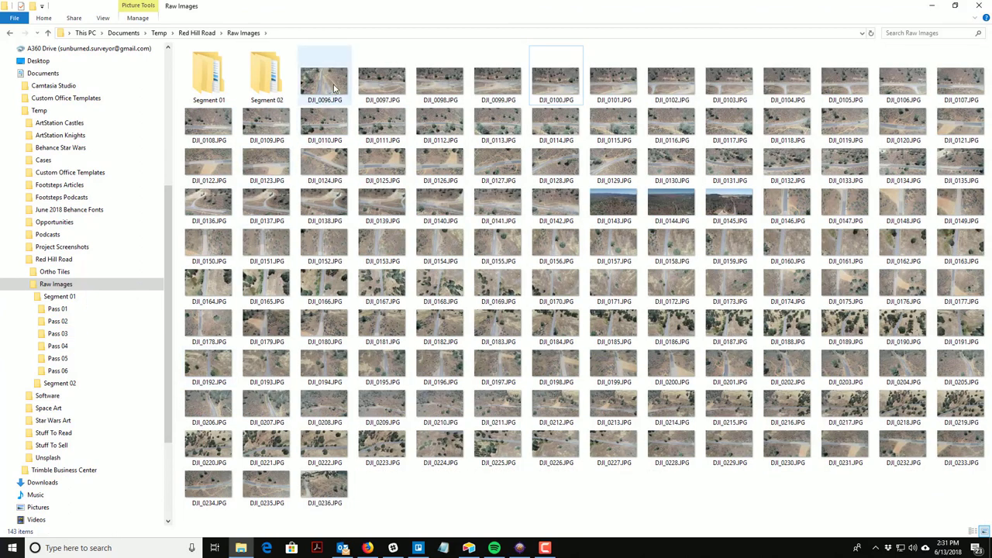
left_click_drag(333, 87, 141, 334)
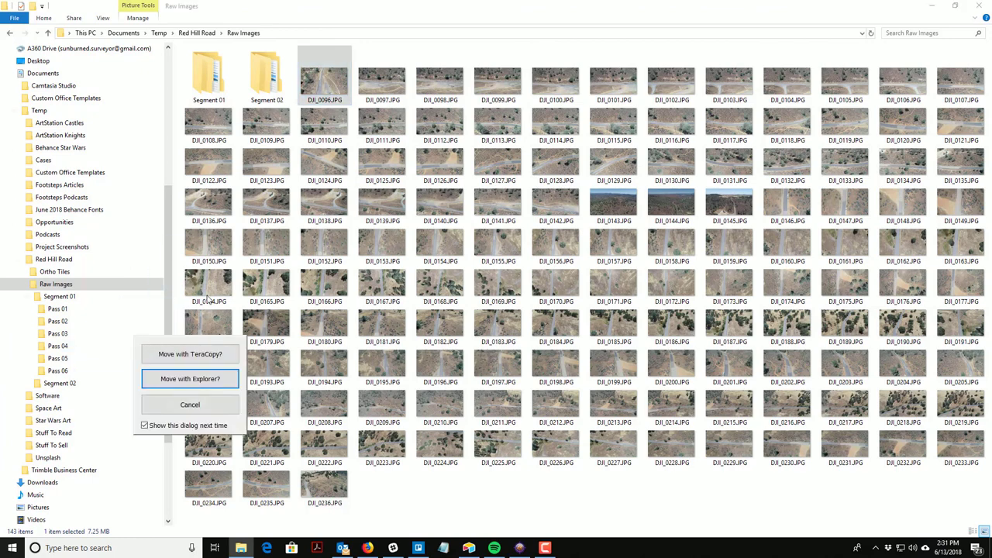
left_click(206, 379)
Step: Open DJI_0097 in Photos and page forward to DJI_0111
double_click(312, 92)
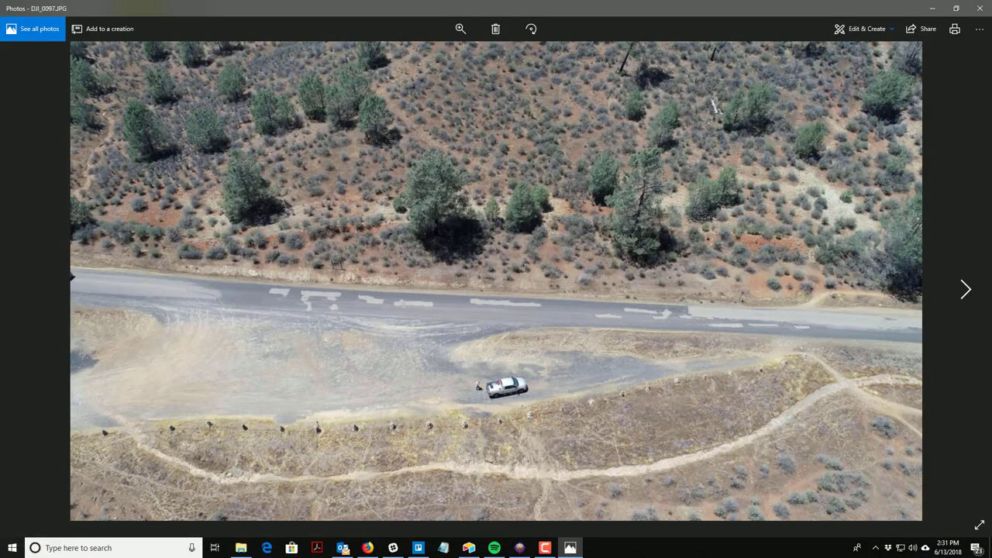
left_click(964, 289)
left_click(965, 288)
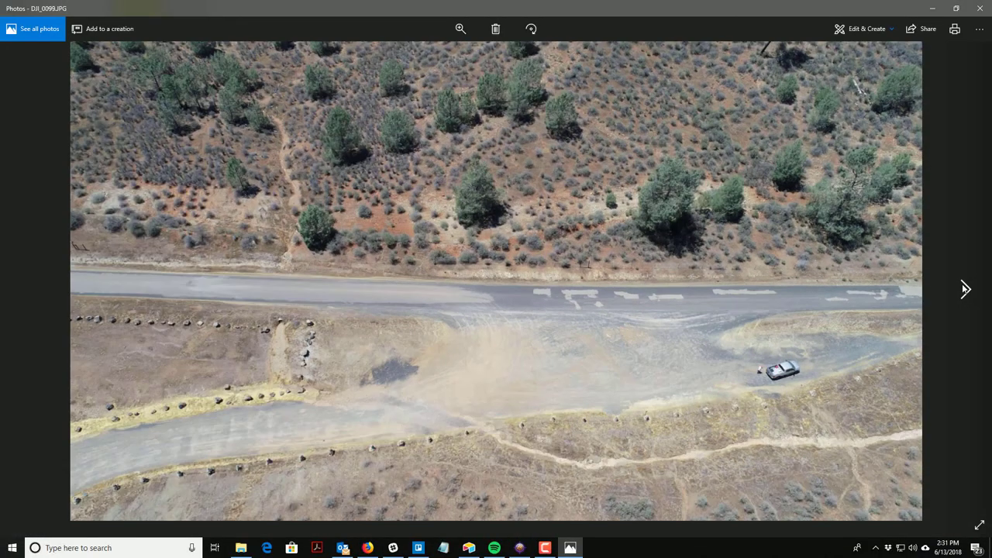
left_click(964, 288)
left_click(964, 288)
left_click(965, 288)
left_click(964, 289)
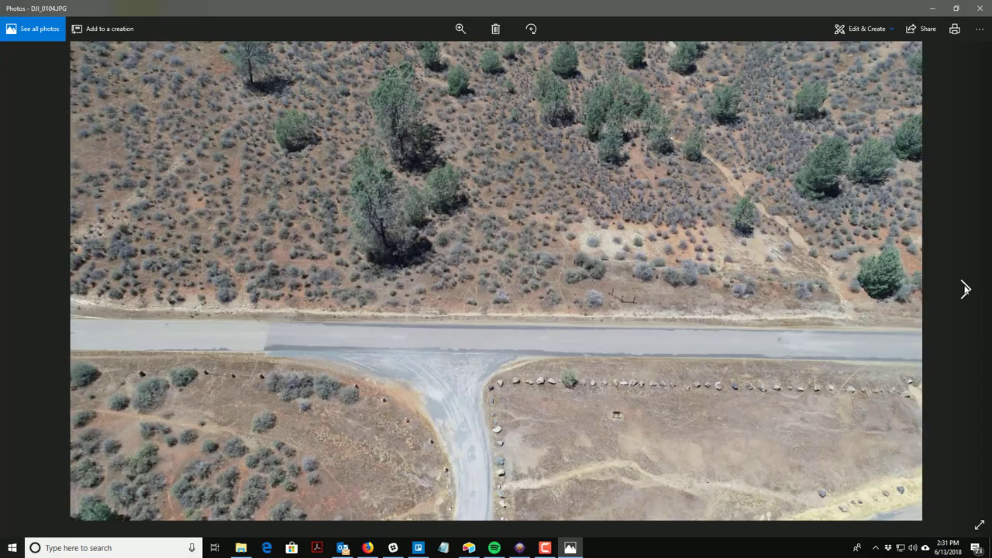
left_click(965, 288)
left_click(965, 288)
left_click(964, 288)
left_click(965, 288)
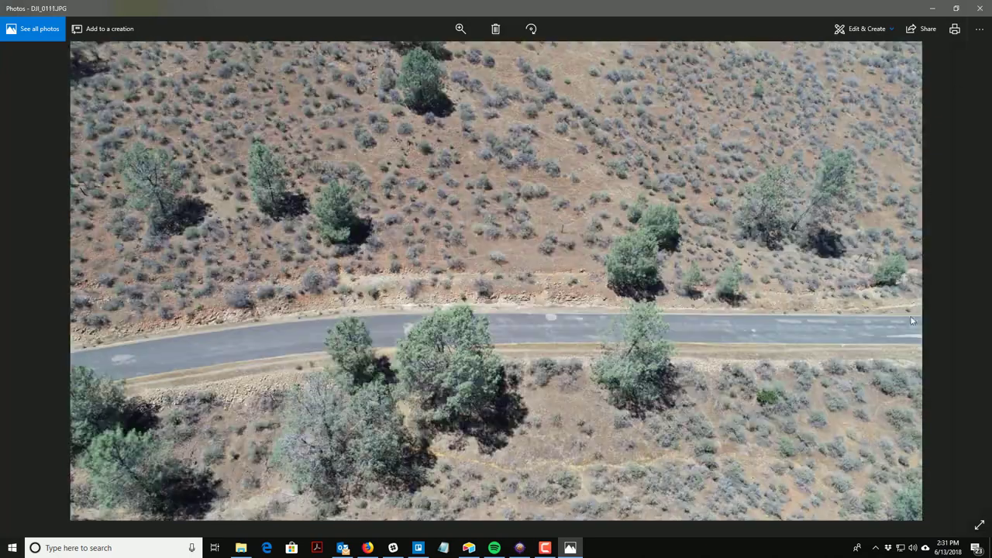
Step: Keep paging forward past DJI_0124 and DJI_0128 up to DJI_0130
left_click(969, 336)
left_click(969, 335)
left_click(970, 335)
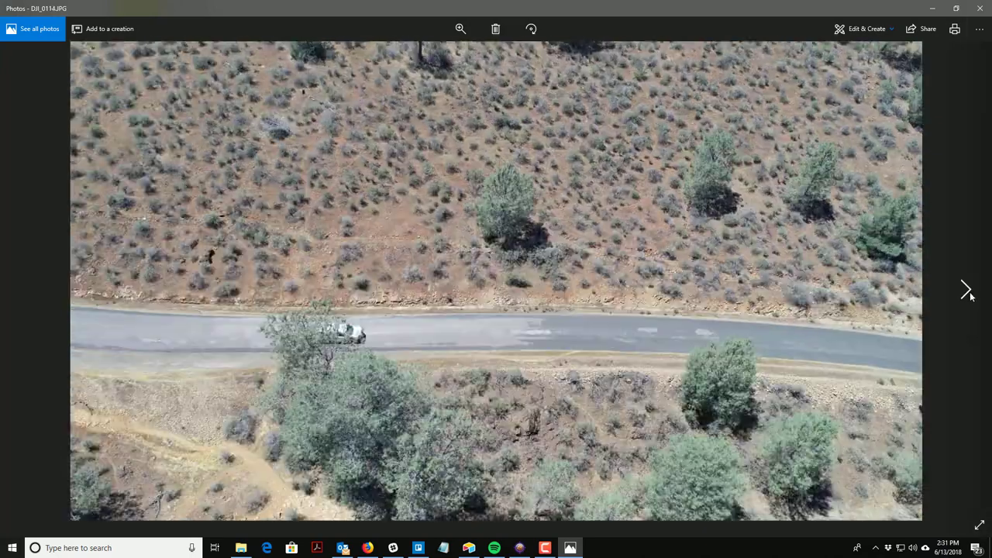
left_click(968, 293)
left_click(972, 294)
left_click(972, 294)
left_click(972, 294)
left_click(972, 295)
left_click(973, 295)
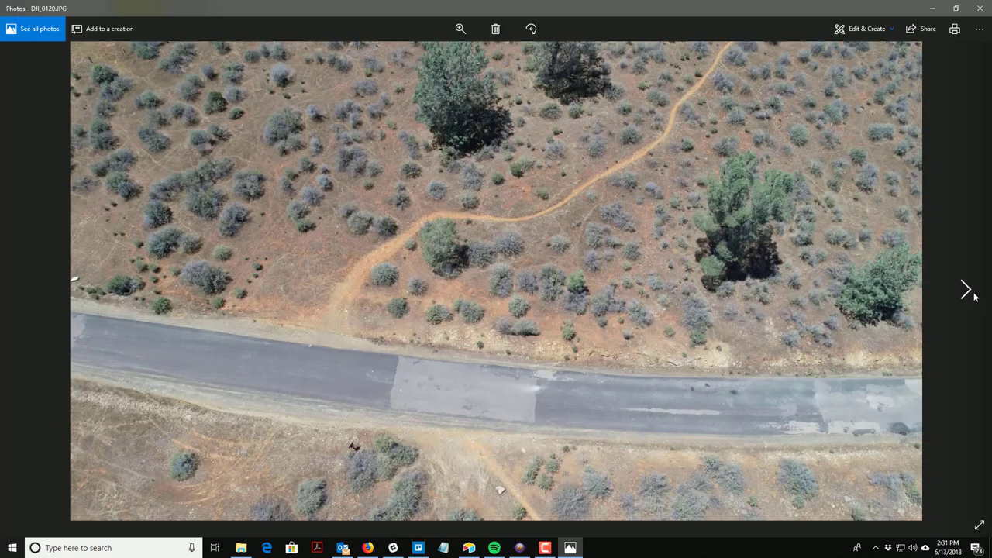
left_click(974, 295)
left_click(974, 297)
left_click(977, 297)
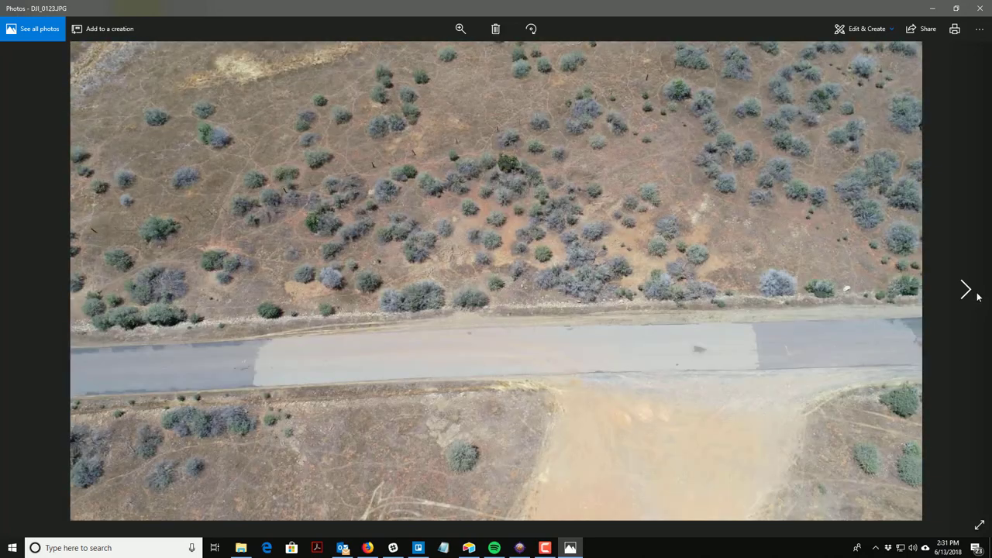
left_click(977, 296)
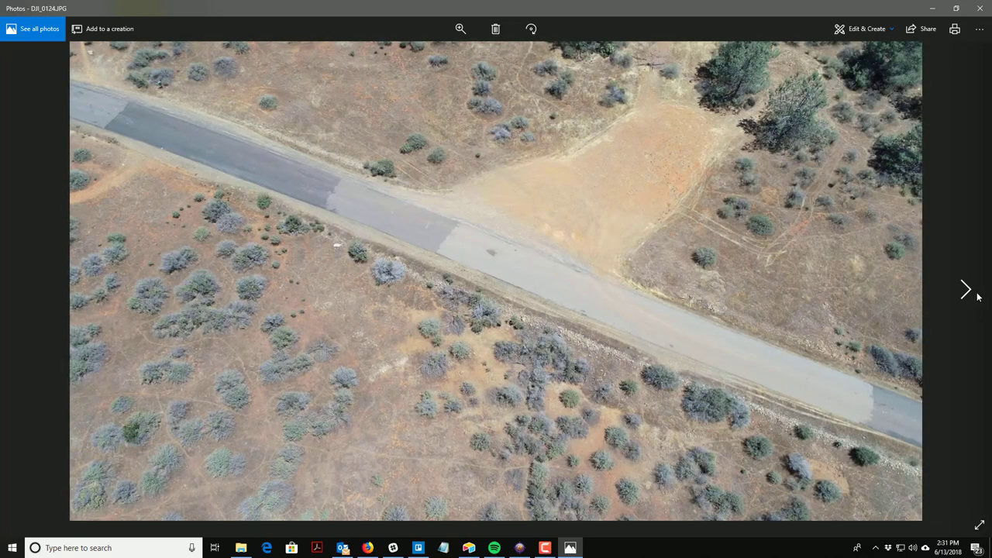
left_click(978, 296)
left_click(978, 295)
left_click(978, 295)
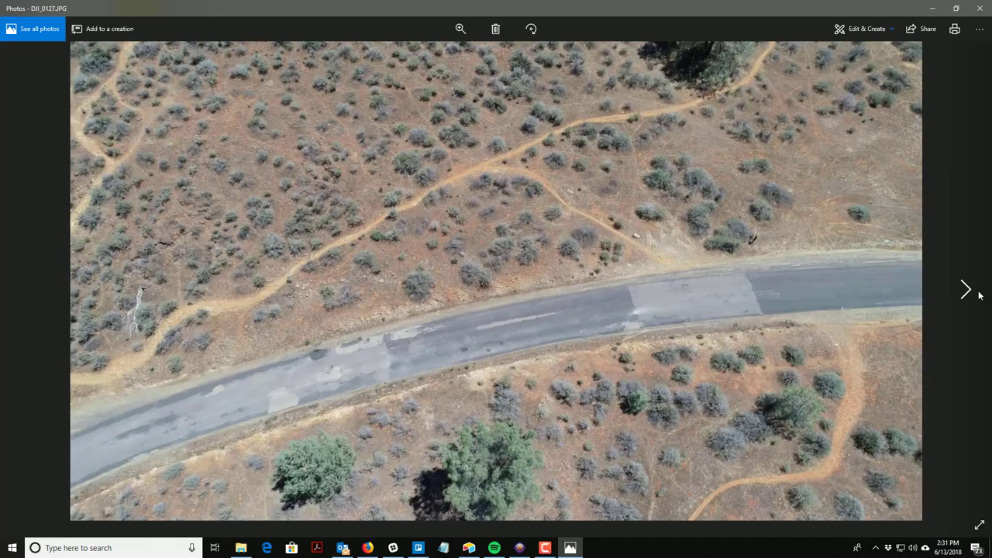
left_click(978, 295)
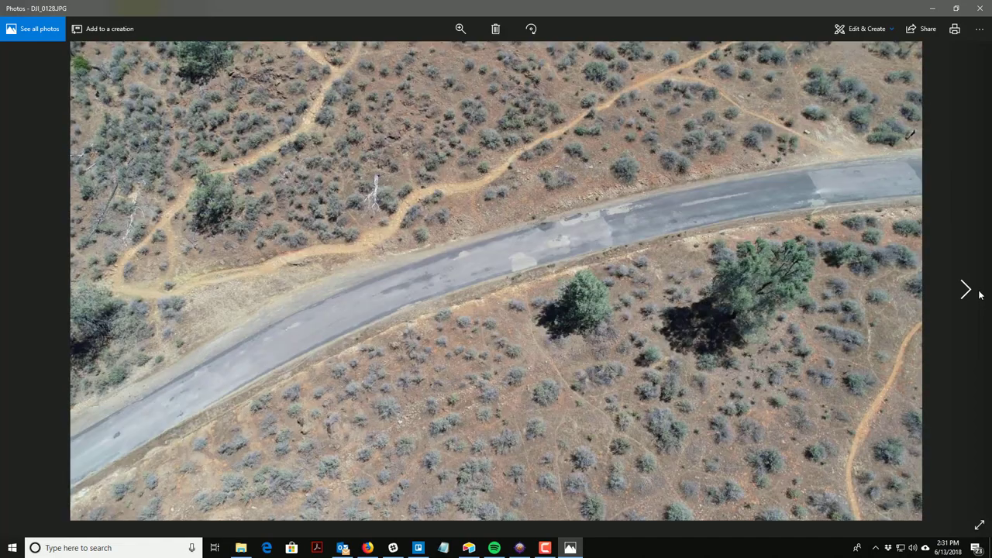
left_click(978, 296)
left_click(978, 295)
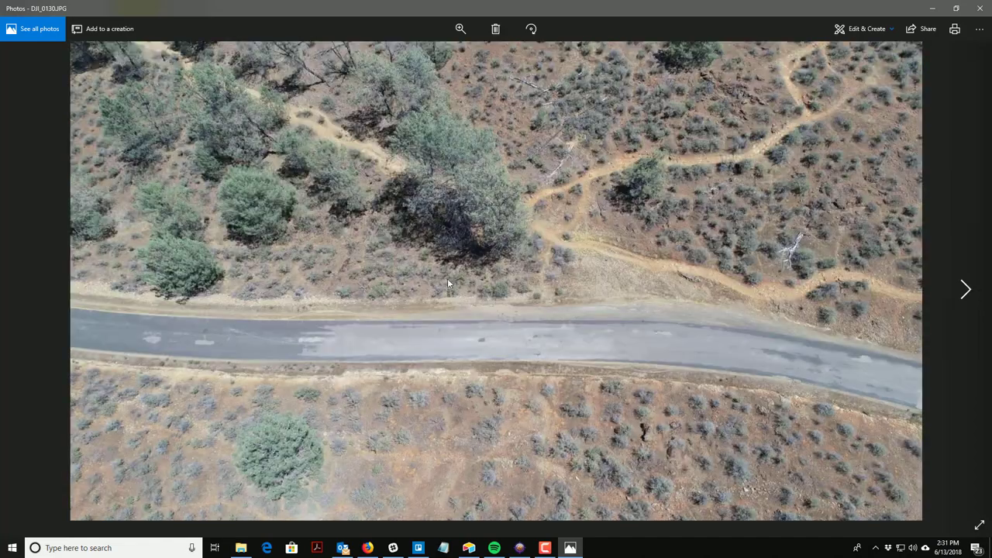
Step: Step back five photos to DJI_0125
left_click(33, 287)
left_click(34, 286)
left_click(33, 286)
left_click(34, 286)
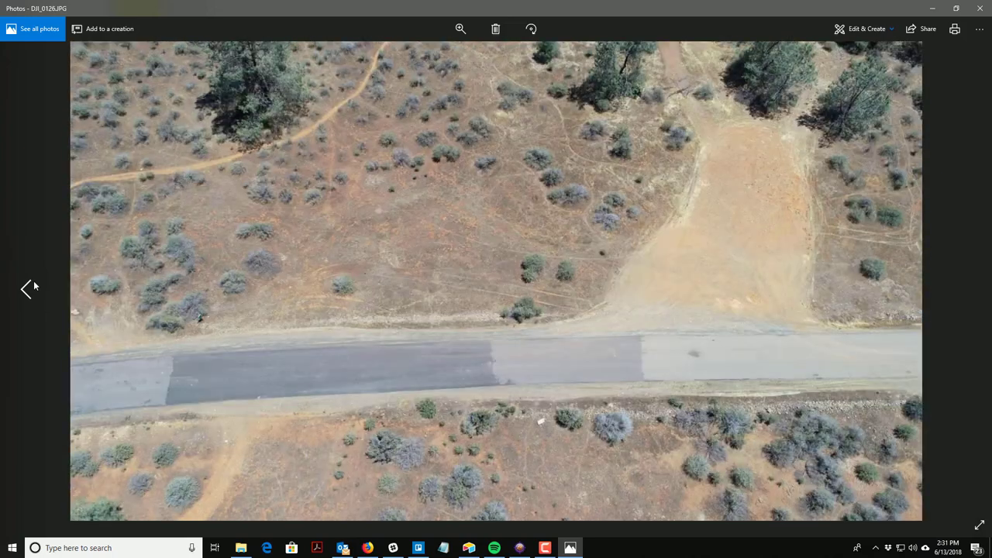
left_click(33, 286)
left_click(33, 286)
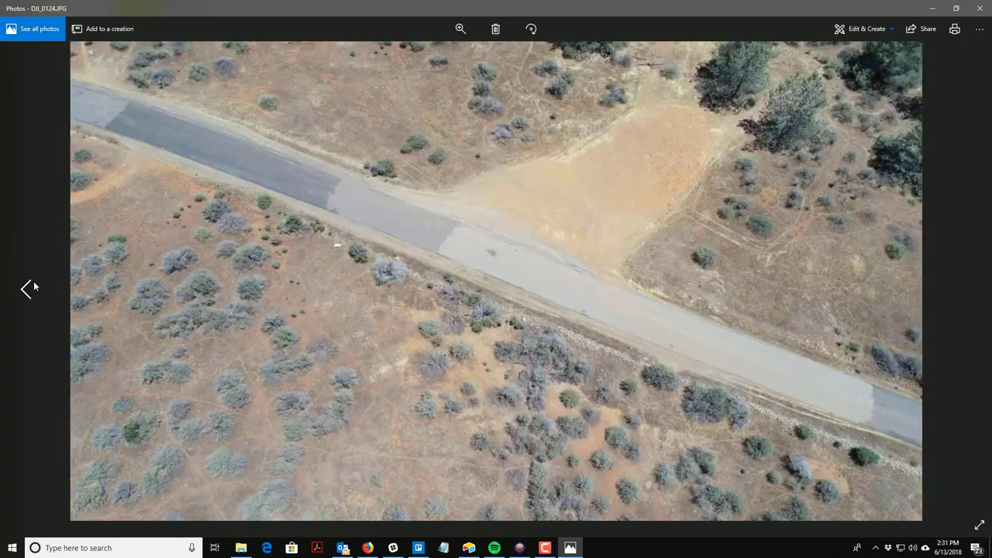
left_click(33, 287)
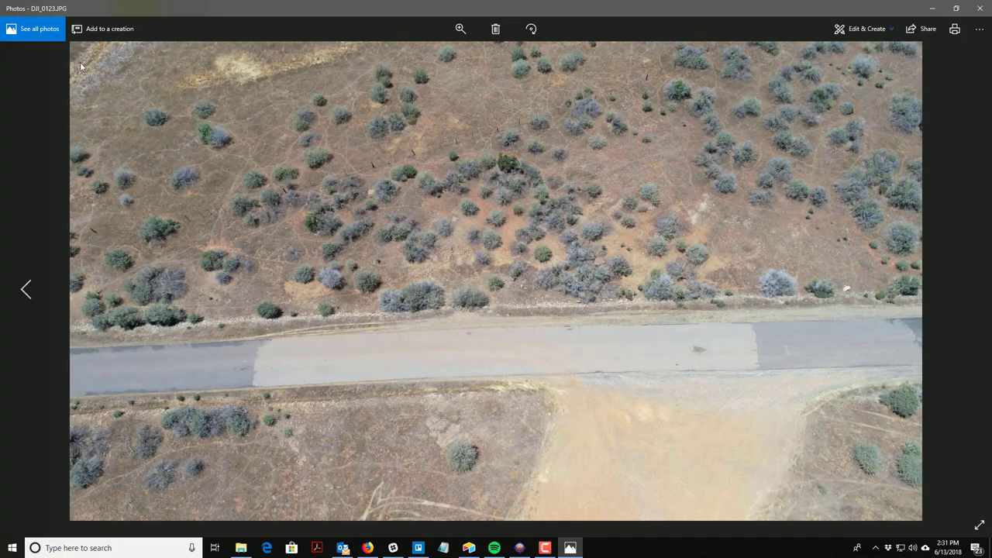
Step: Move the 27 photos DJI_0097–DJI_0123 from Raw Images into Segment 01's Pass 05 folder
left_click(981, 8)
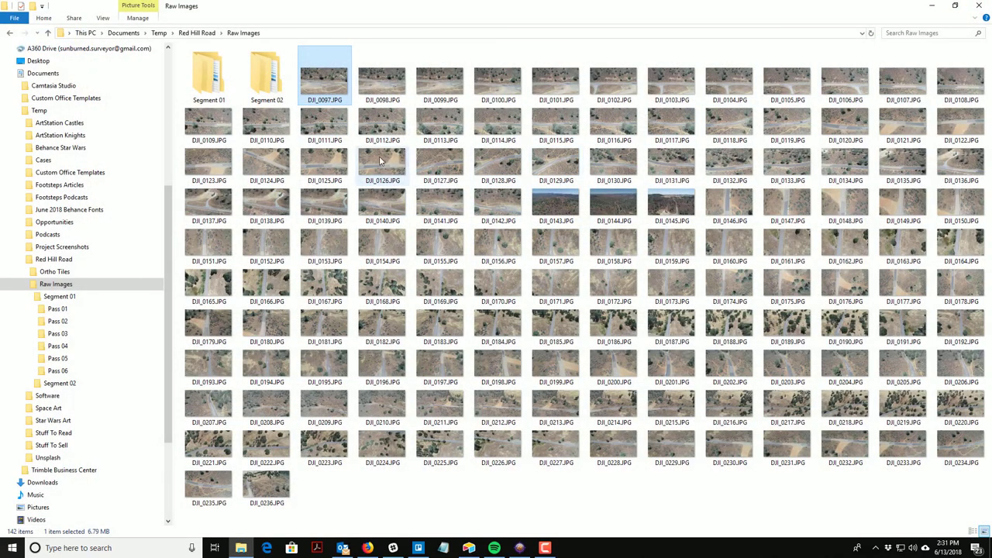
left_click(213, 174, "shift")
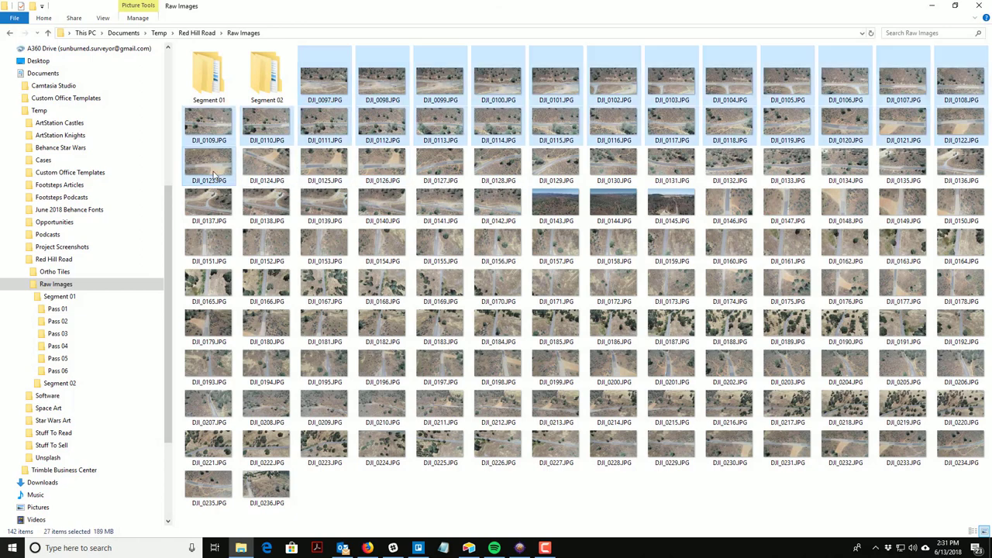
left_click_drag(213, 136, 129, 354)
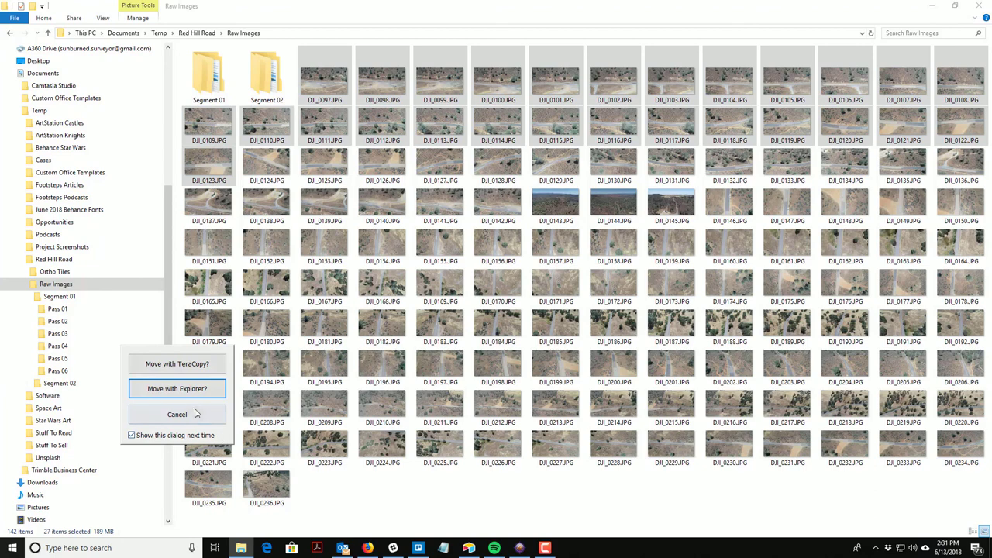
left_click(193, 396)
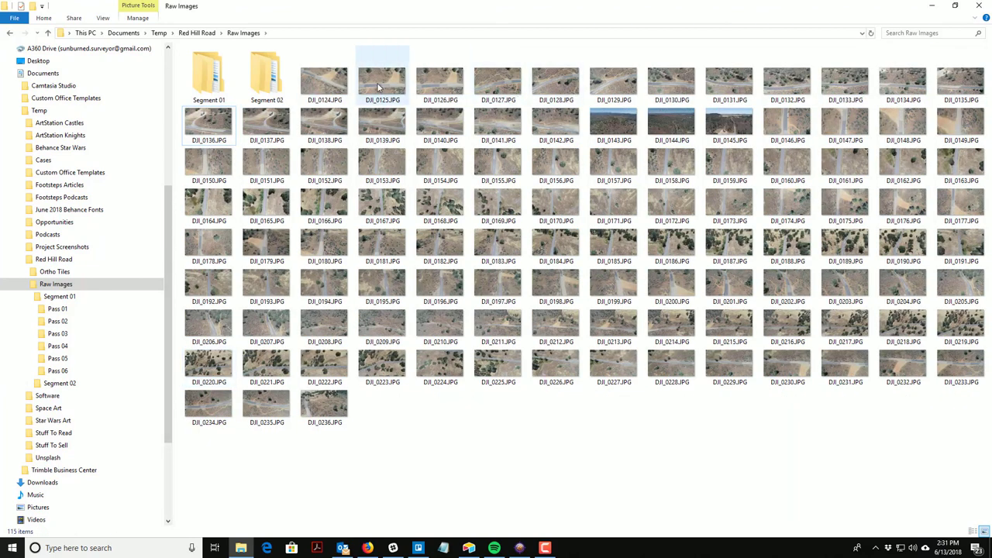
double_click(328, 87)
Step: Page from DJI_0124 through DJI_0145, step back to DJI_0144, then close Photos
left_click(963, 293)
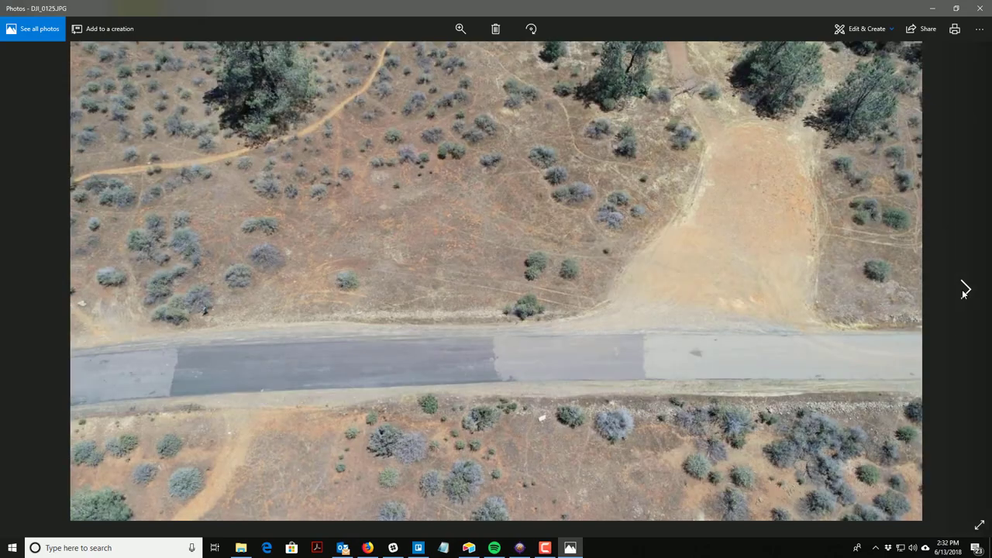
left_click(964, 293)
left_click(964, 293)
left_click(964, 293)
left_click(964, 293)
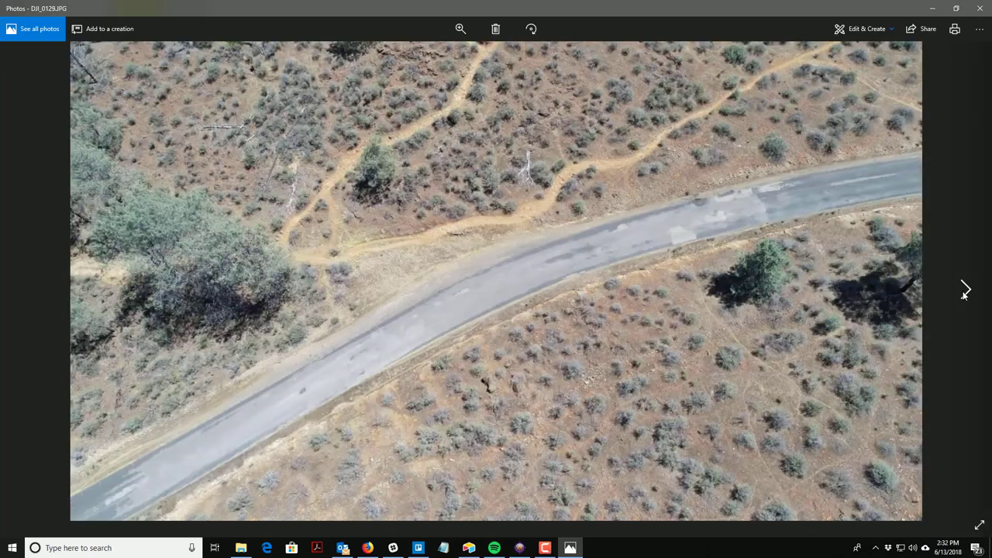
left_click(964, 293)
left_click(964, 292)
left_click(964, 293)
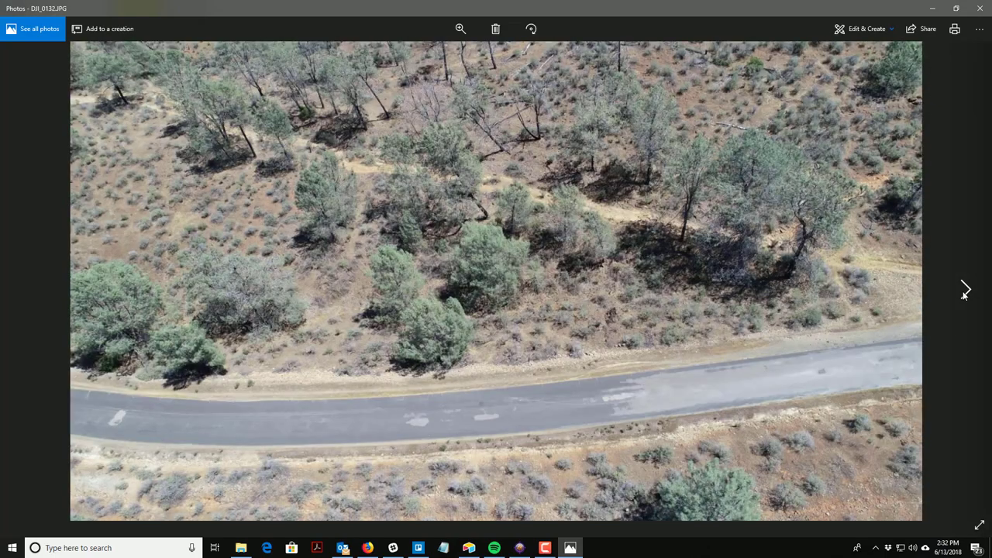
left_click(964, 293)
left_click(964, 293)
left_click(964, 293)
left_click(964, 292)
left_click(964, 293)
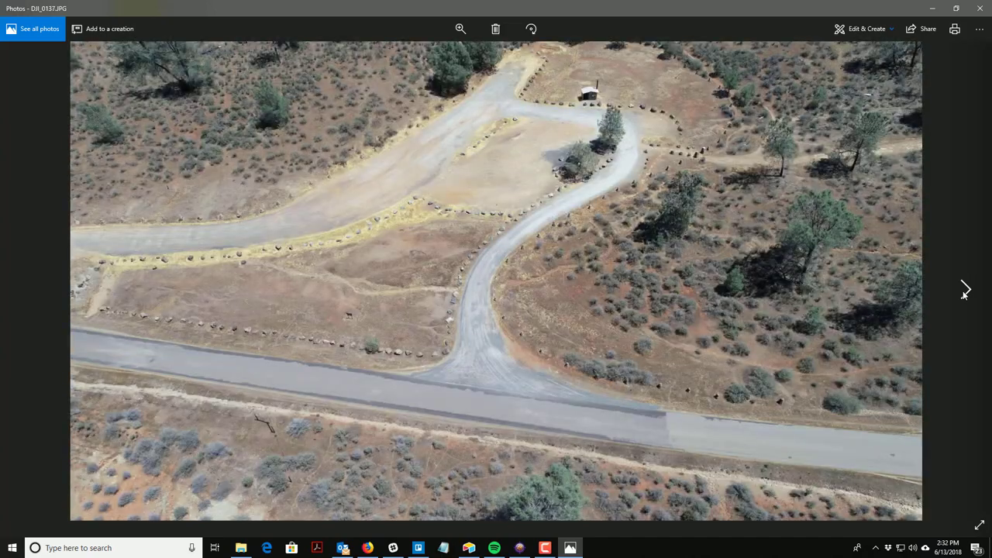
left_click(964, 293)
left_click(963, 293)
left_click(964, 293)
left_click(963, 292)
left_click(964, 293)
left_click(964, 293)
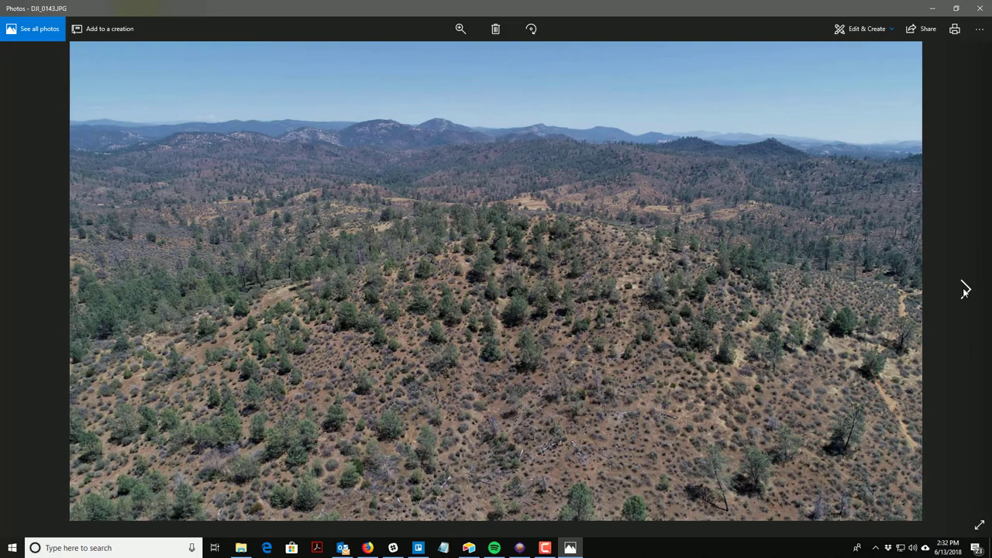
left_click(964, 290)
left_click(963, 291)
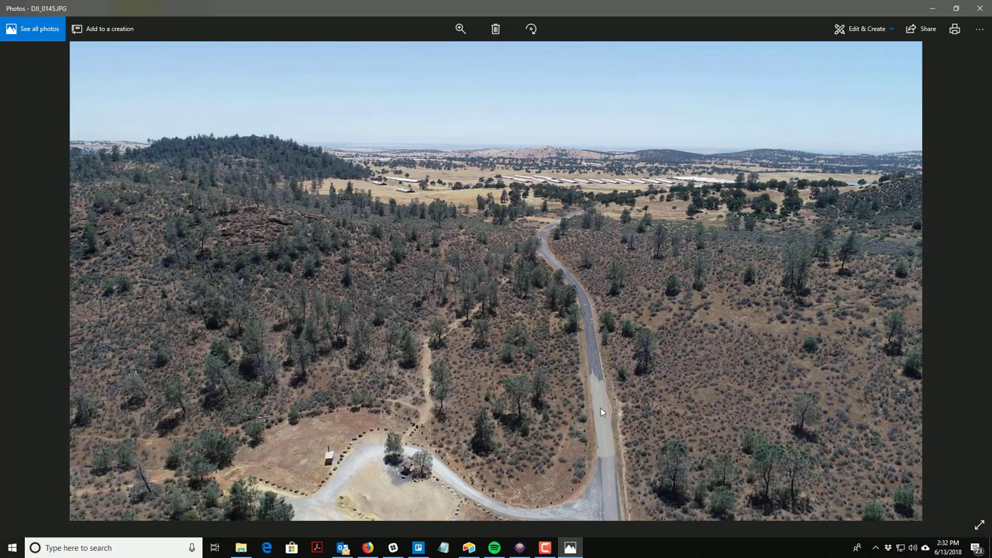
left_click(26, 294)
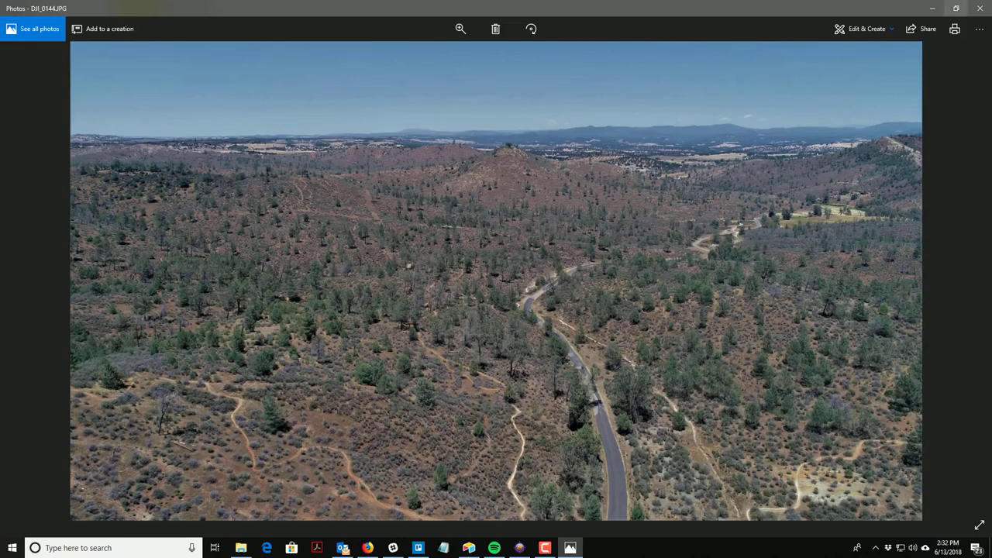
left_click(978, 8)
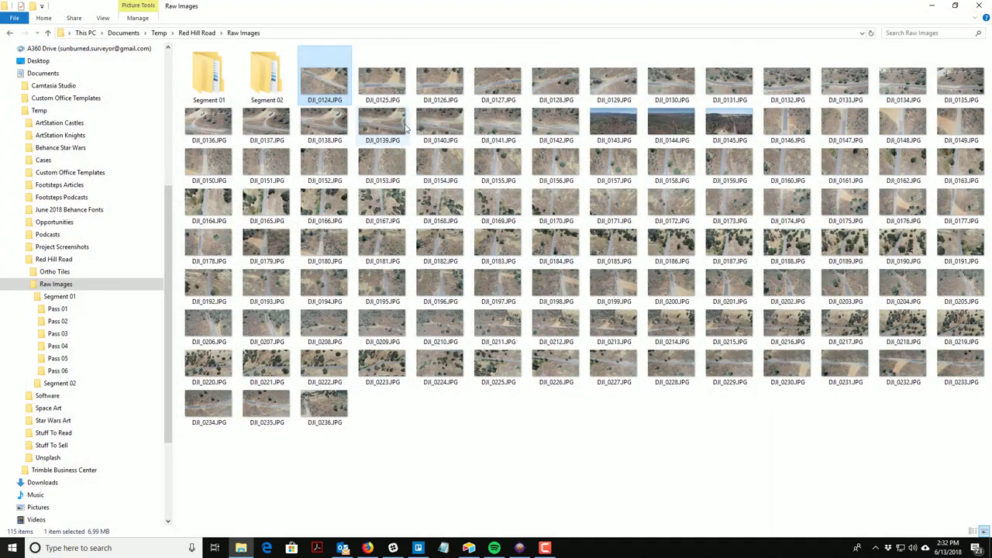
Step: Move the 19 photos DJI_0124–DJI_0142 into Segment 01's Pass 06 folder
left_click(540, 128, "shift")
left_click_drag(548, 90, 83, 370)
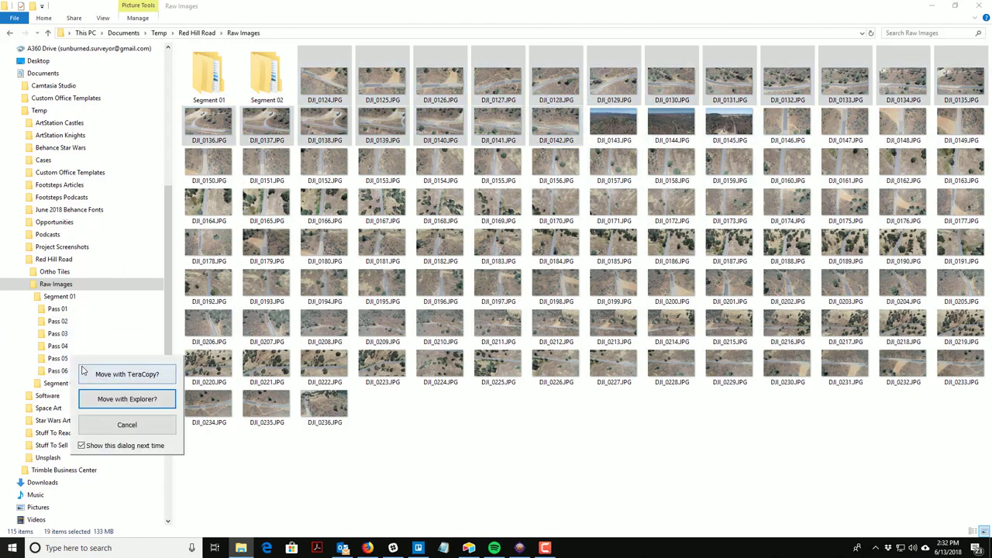
left_click(141, 399)
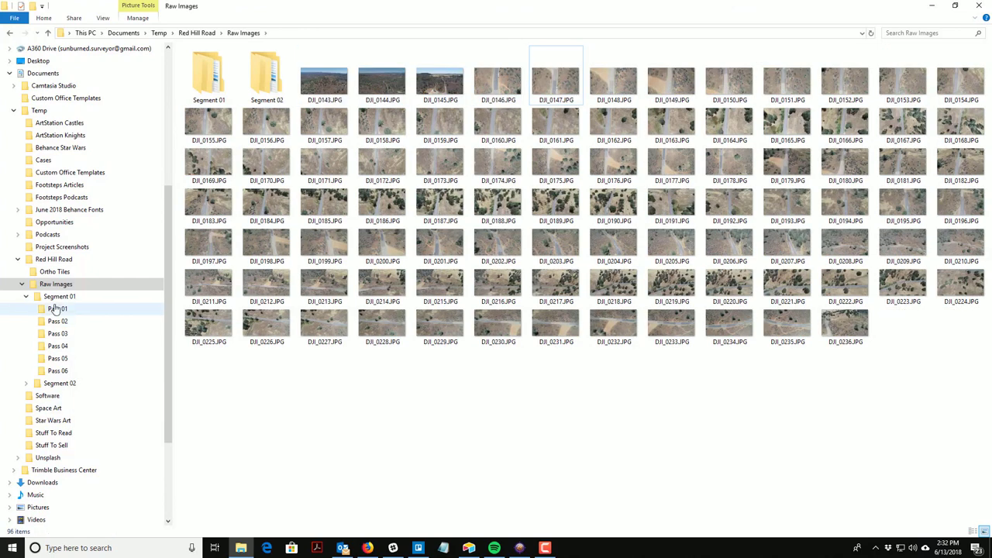
Step: Check the contents of Segment 01's Pass 01–06 and Segment 02, then return to Raw Images
left_click(56, 299)
left_click(65, 313)
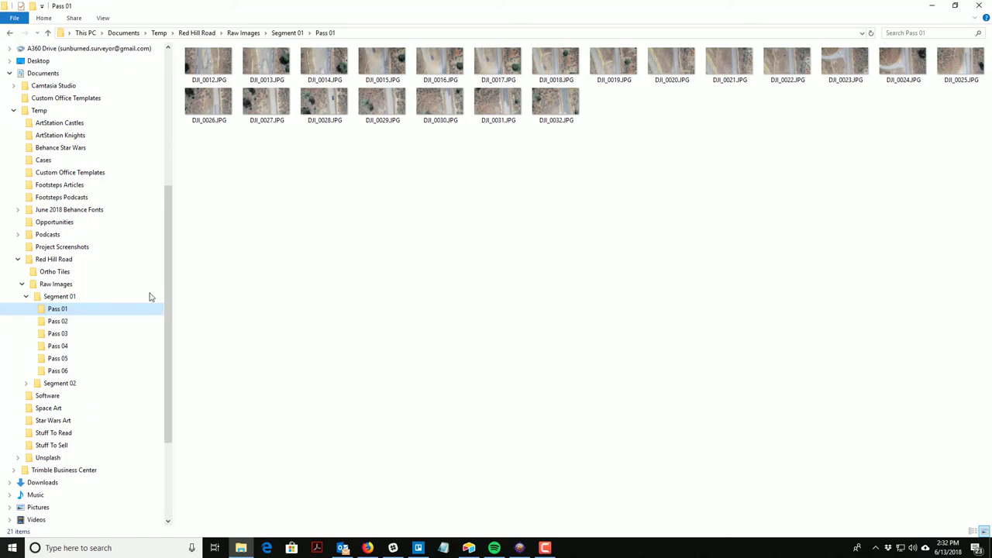
left_click(67, 322)
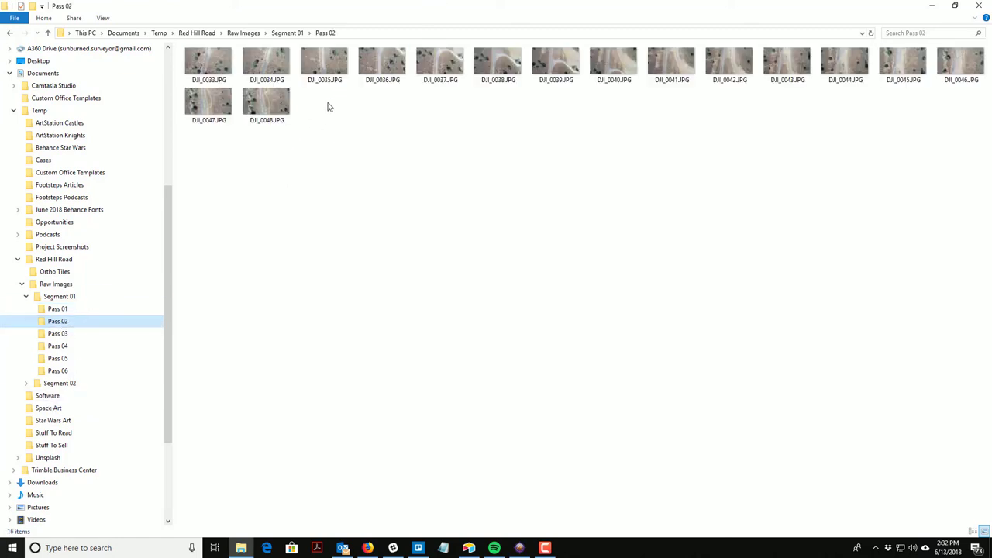
left_click(65, 334)
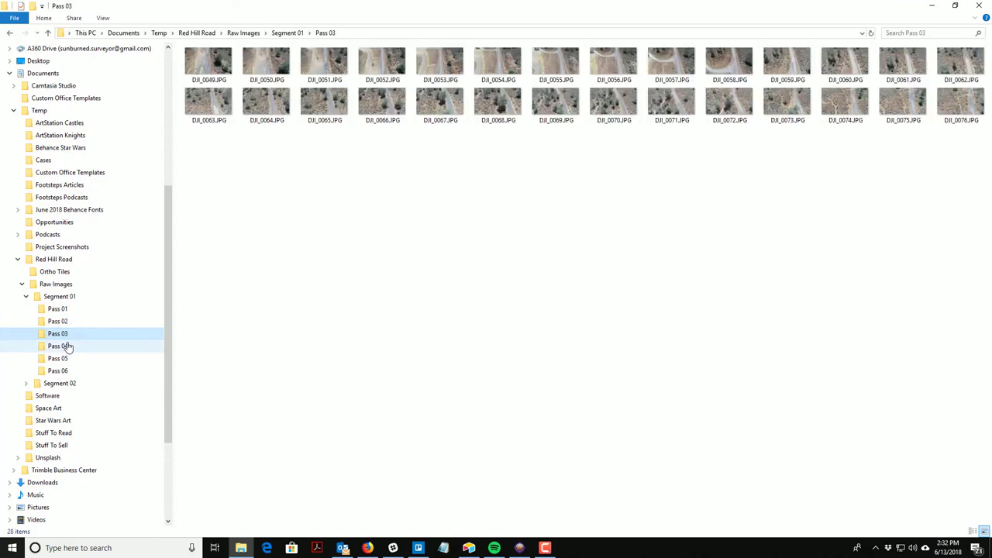
left_click(65, 348)
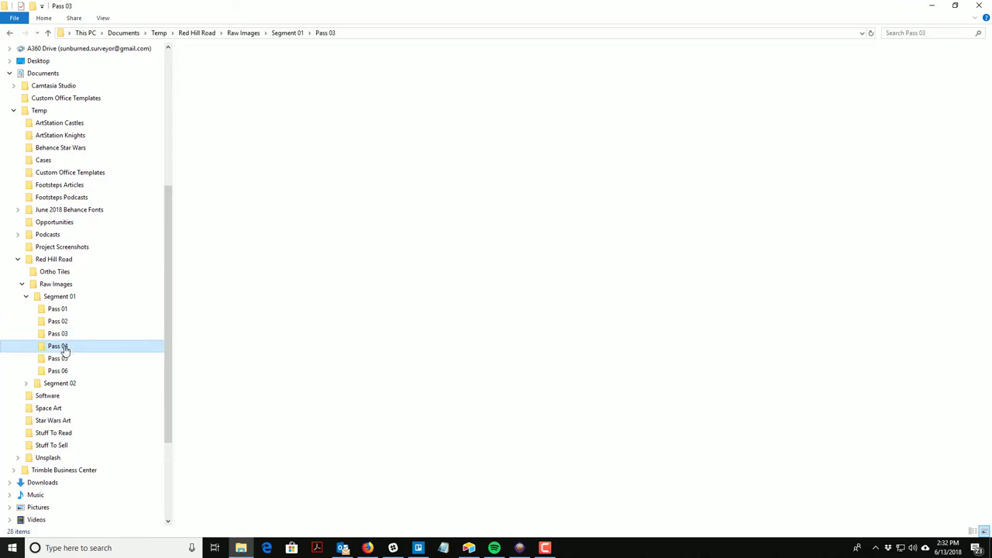
left_click(66, 359)
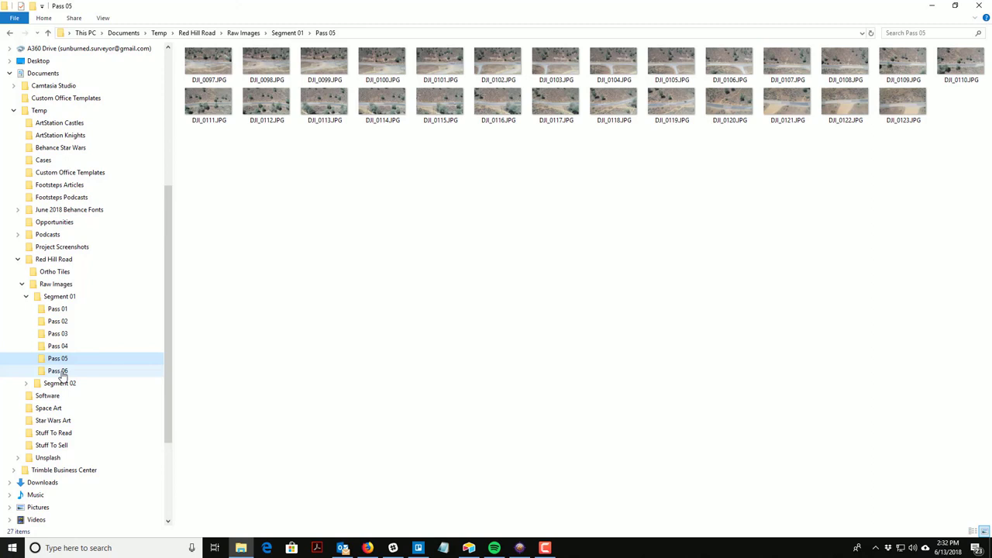
left_click(63, 373)
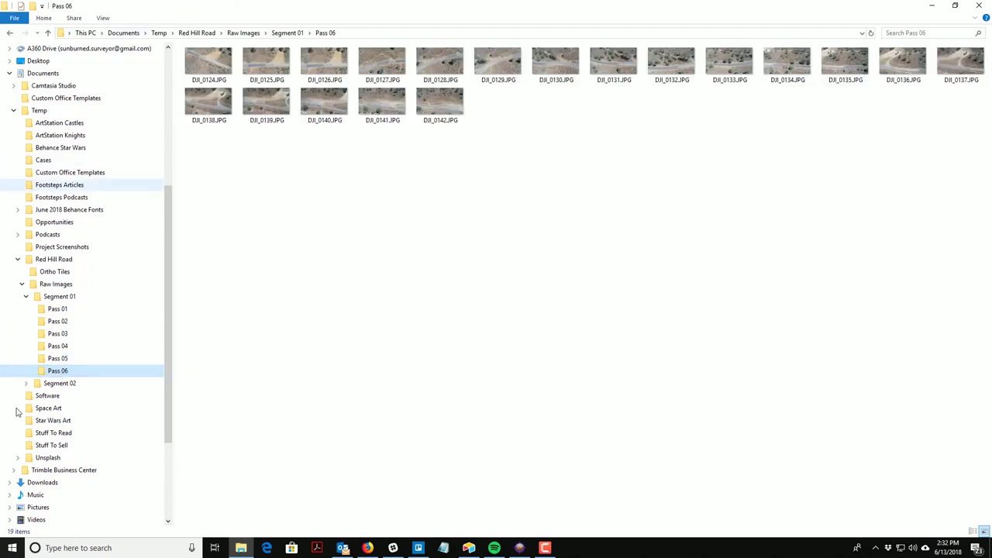
left_click(27, 298)
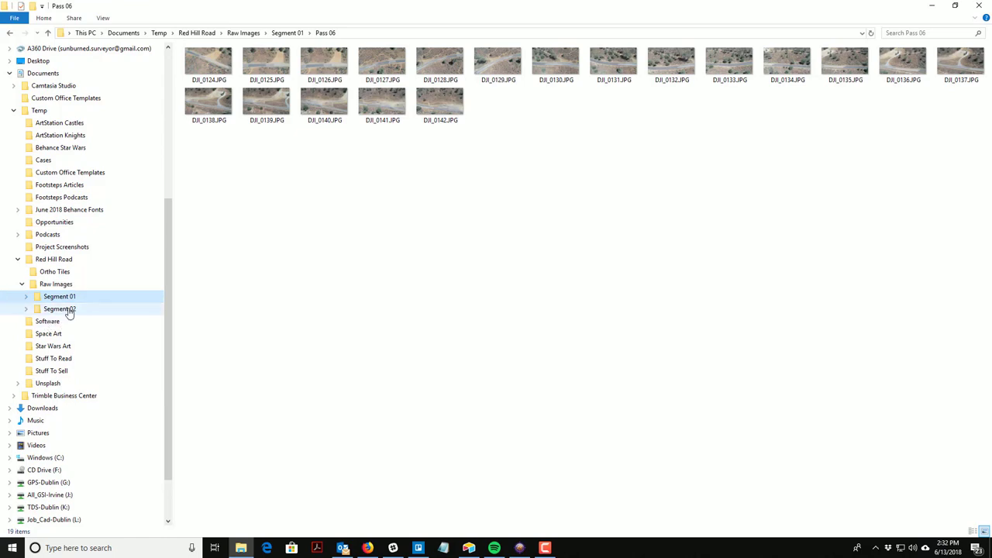
left_click(64, 309)
left_click(55, 285)
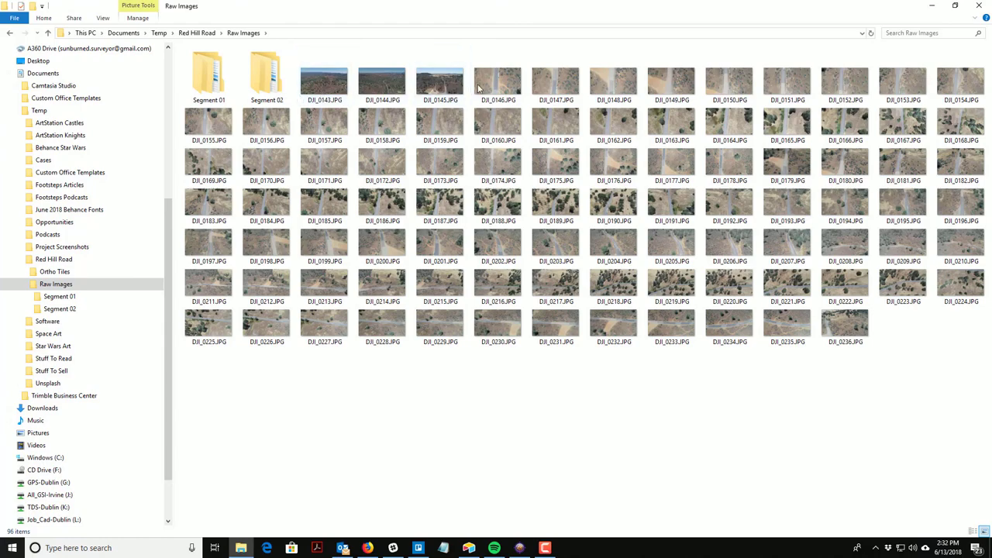
left_click(504, 85)
Step: Open DJI_0146 and page forward to DJI_0167, settle on DJI_0166, then close Photos
double_click(500, 90)
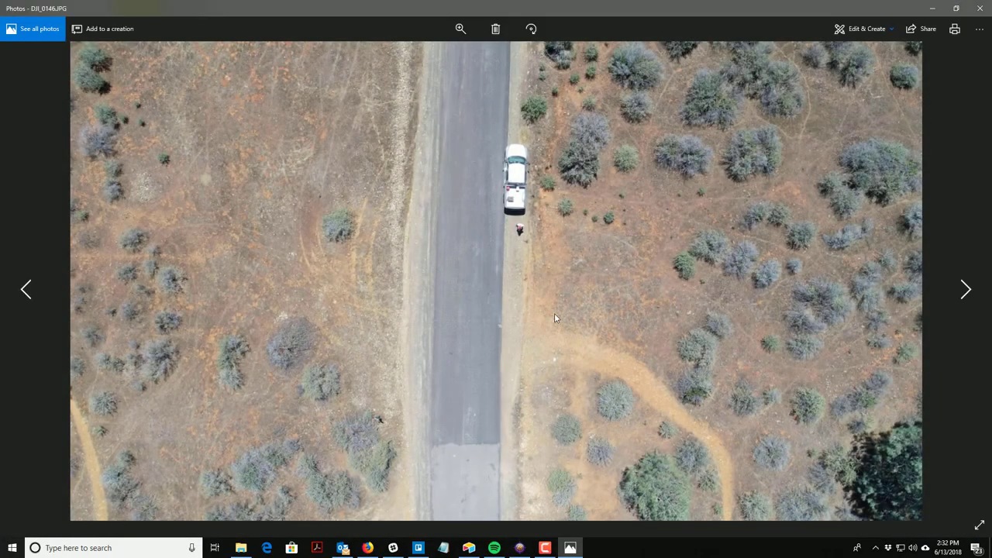
left_click(964, 290)
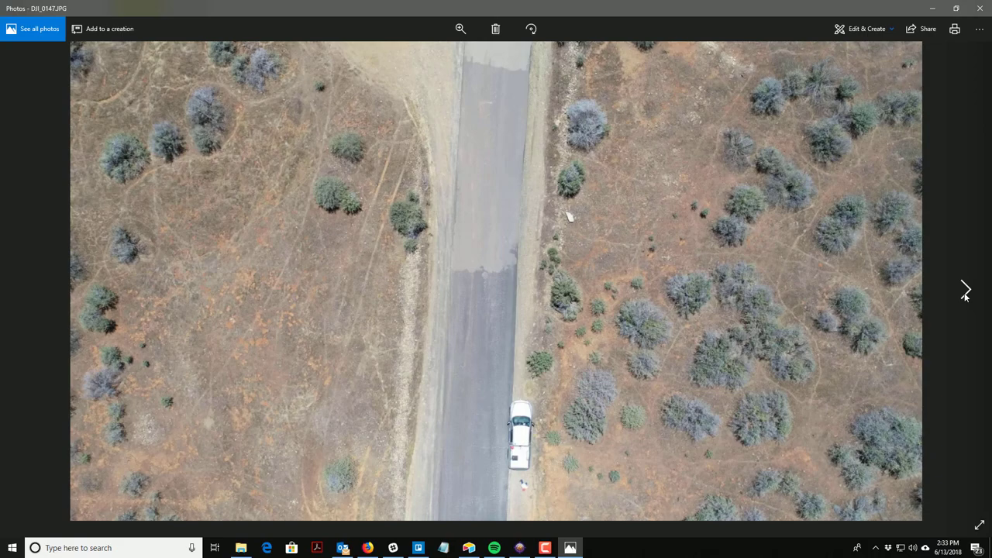
left_click(963, 290)
left_click(965, 291)
left_click(964, 293)
left_click(964, 293)
left_click(965, 293)
left_click(965, 293)
left_click(965, 293)
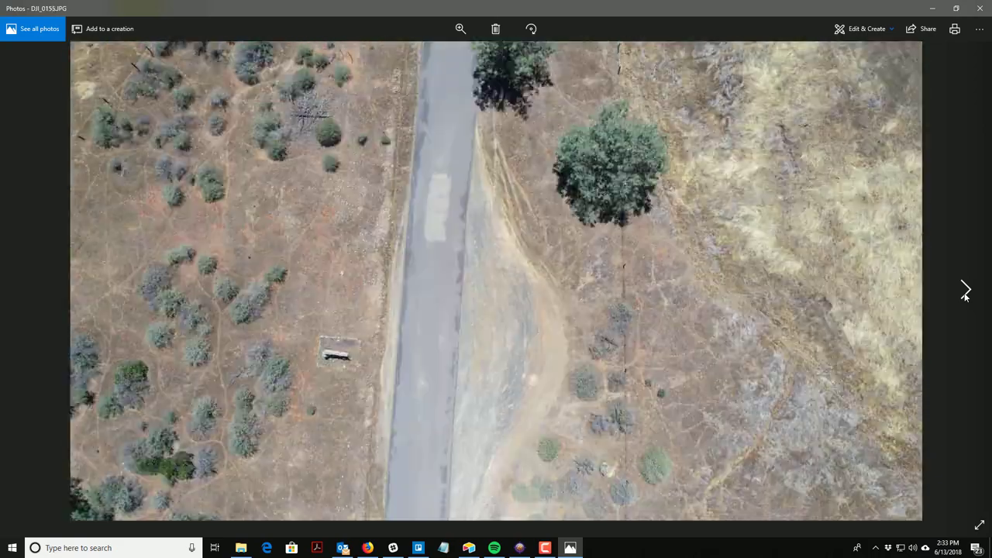
left_click(964, 292)
left_click(965, 293)
left_click(965, 293)
left_click(965, 293)
left_click(964, 293)
left_click(965, 293)
left_click(965, 293)
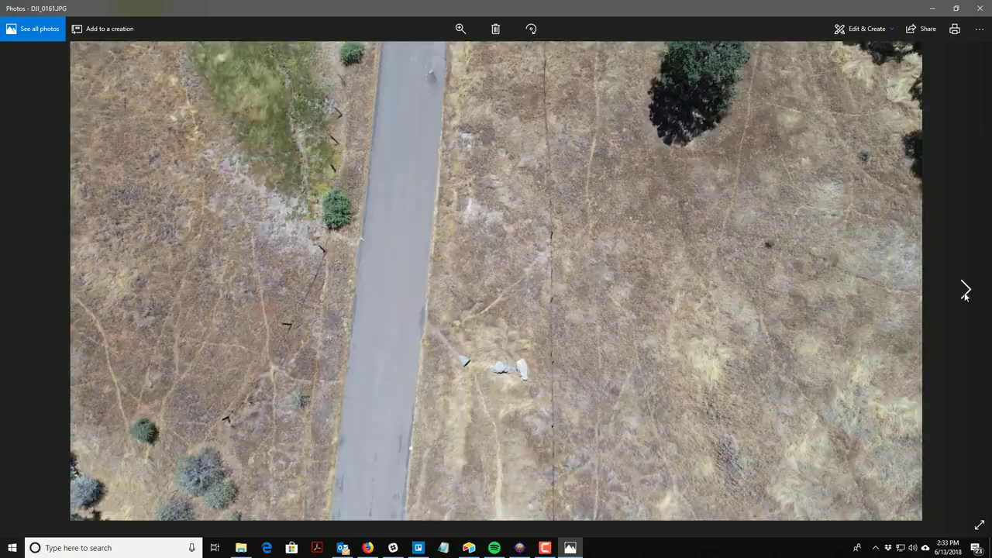
left_click(965, 293)
left_click(965, 292)
left_click(965, 293)
left_click(965, 293)
left_click(965, 292)
left_click(965, 292)
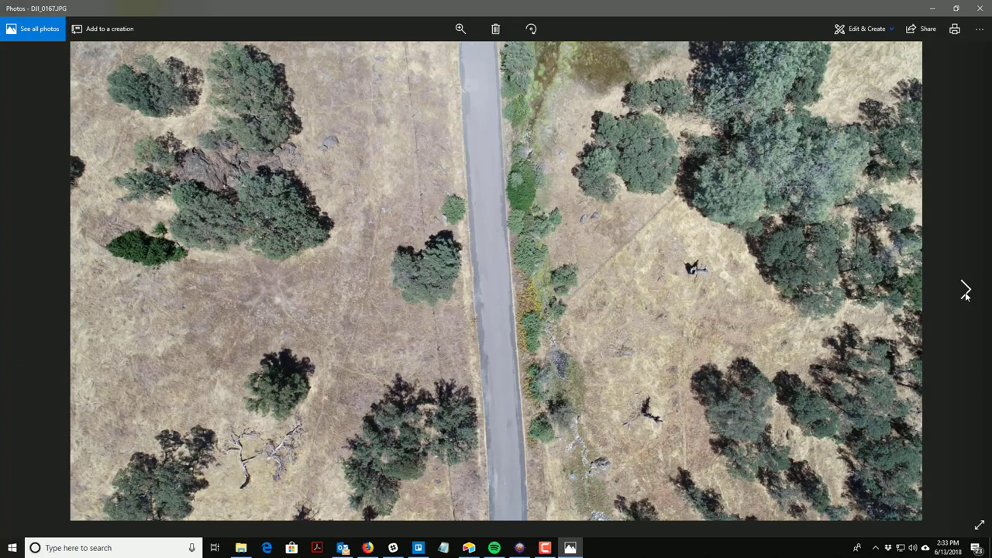
left_click(34, 288)
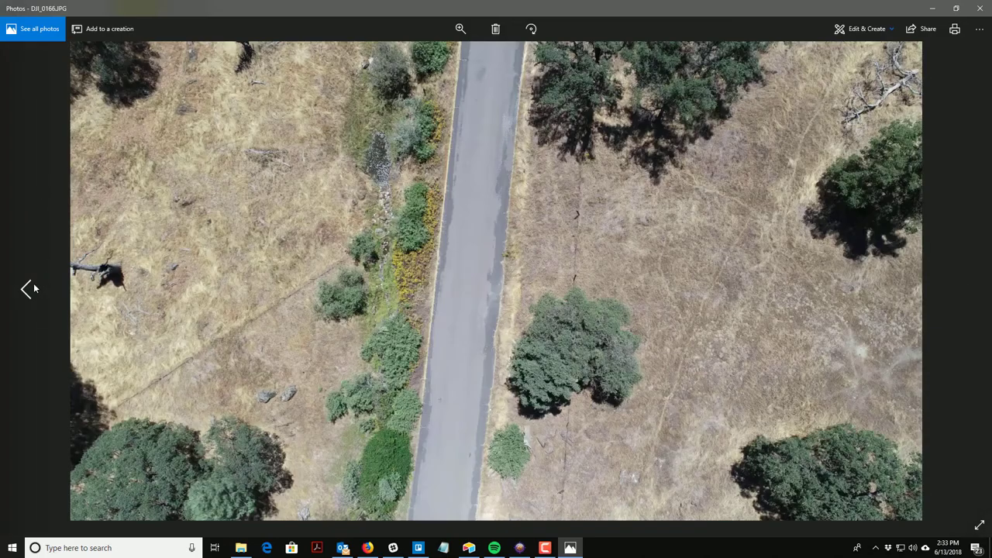
left_click(34, 288)
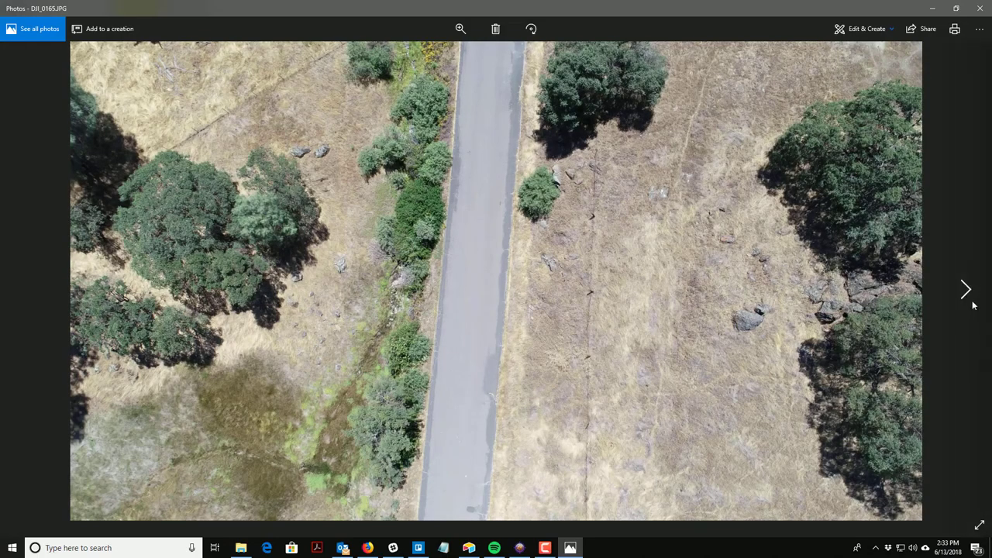
left_click(966, 294)
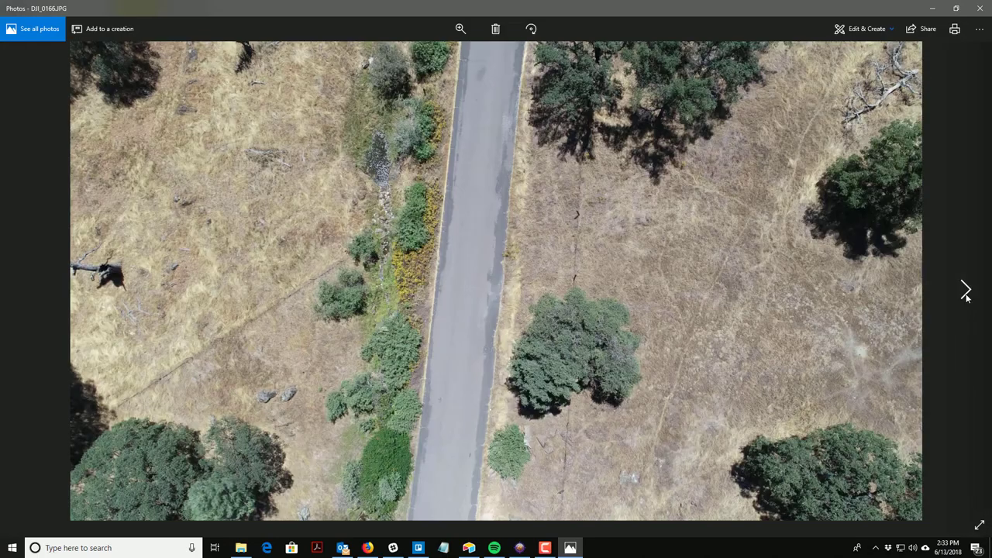
left_click(979, 7)
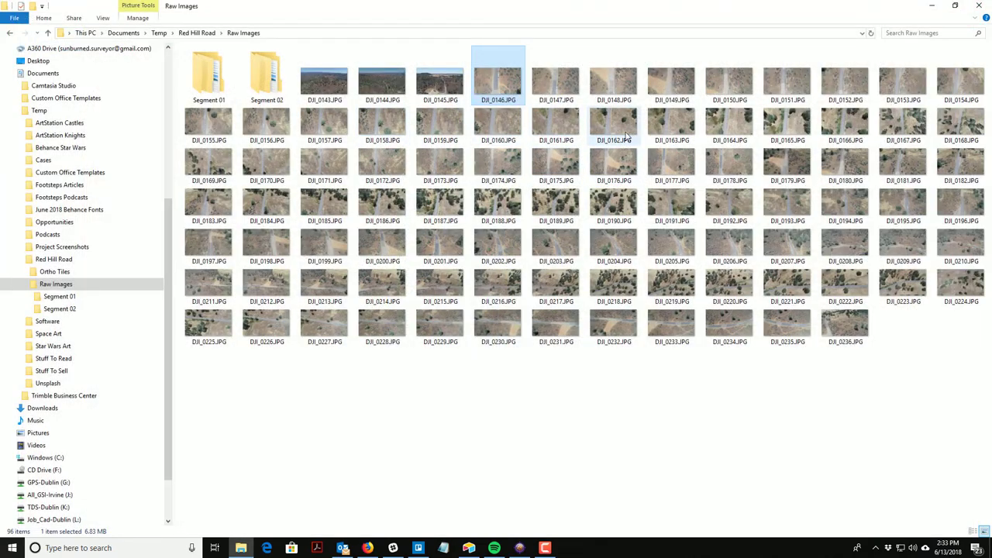
Step: Select DJI_0146–DJI_0166 and move all 21 photos into Segment 02's Pass 01 folder
left_click(846, 136, "shift")
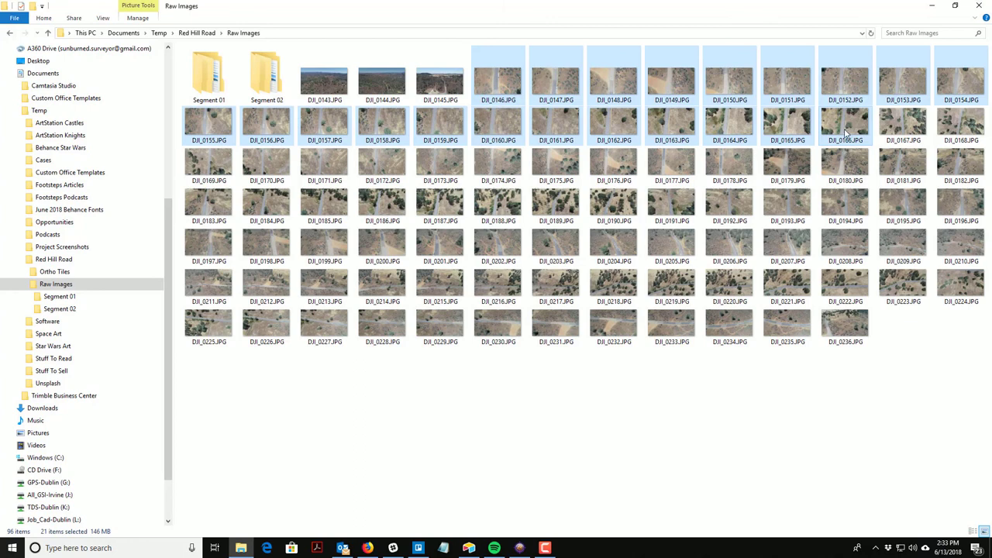
left_click_drag(496, 91, 116, 323)
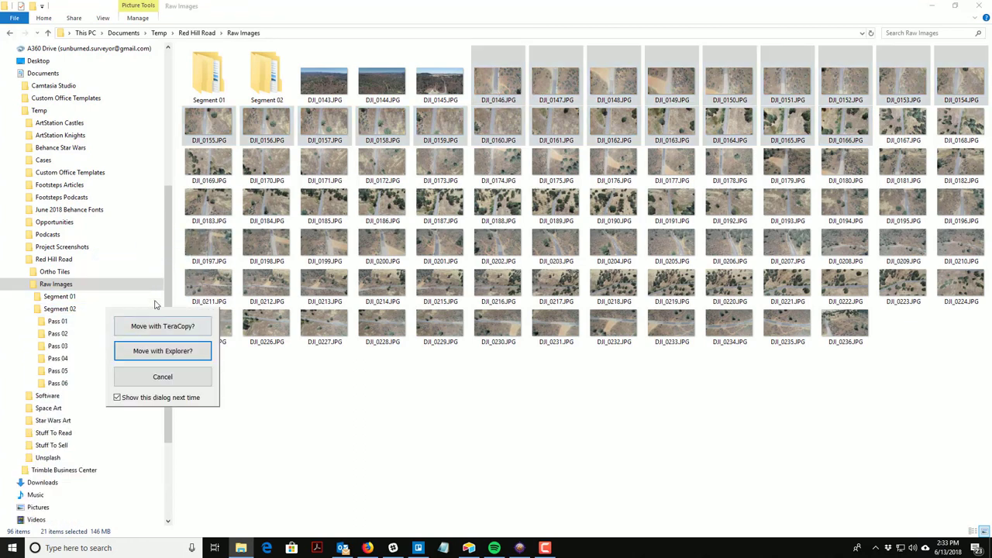
left_click(193, 351)
Step: Preview DJI_0167 through DJI_0179, step back to DJI_0178, then close Photos
double_click(496, 80)
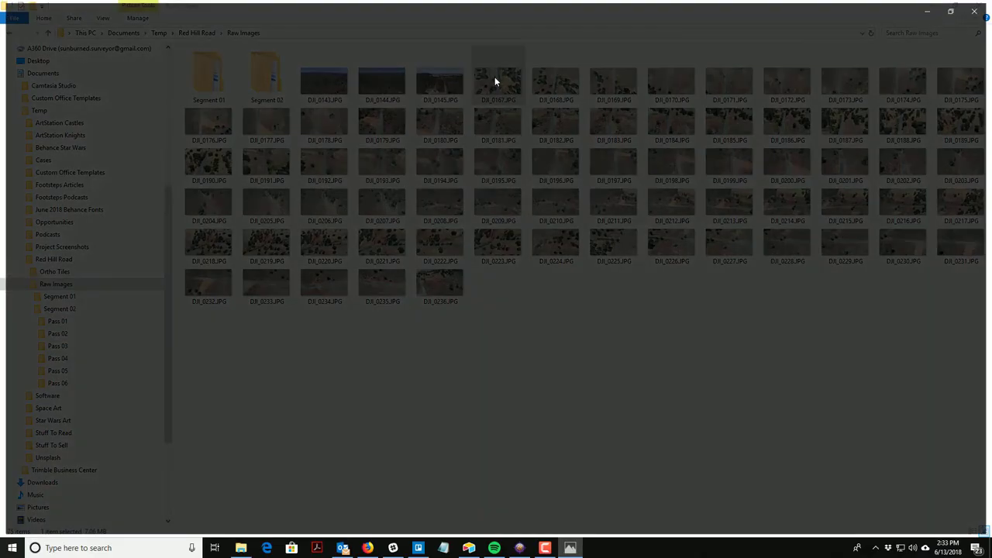
left_click(967, 291)
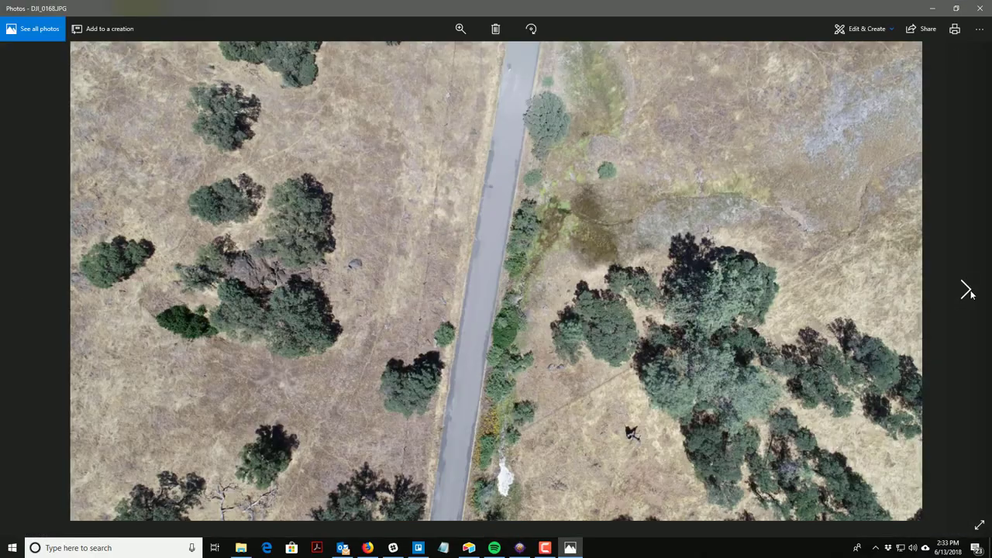
left_click(967, 290)
left_click(967, 291)
left_click(967, 291)
left_click(967, 291)
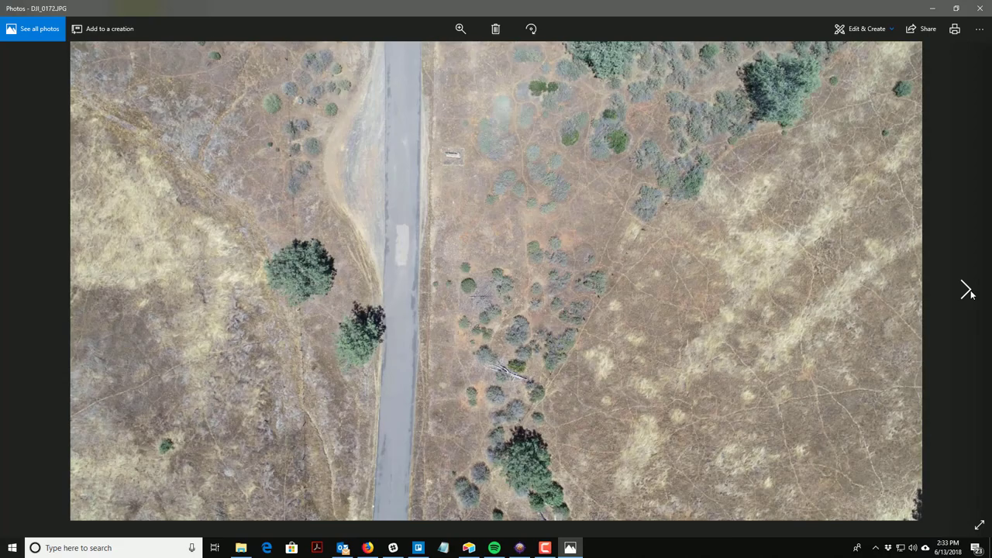
left_click(967, 290)
left_click(967, 291)
left_click(967, 290)
left_click(966, 291)
left_click(967, 290)
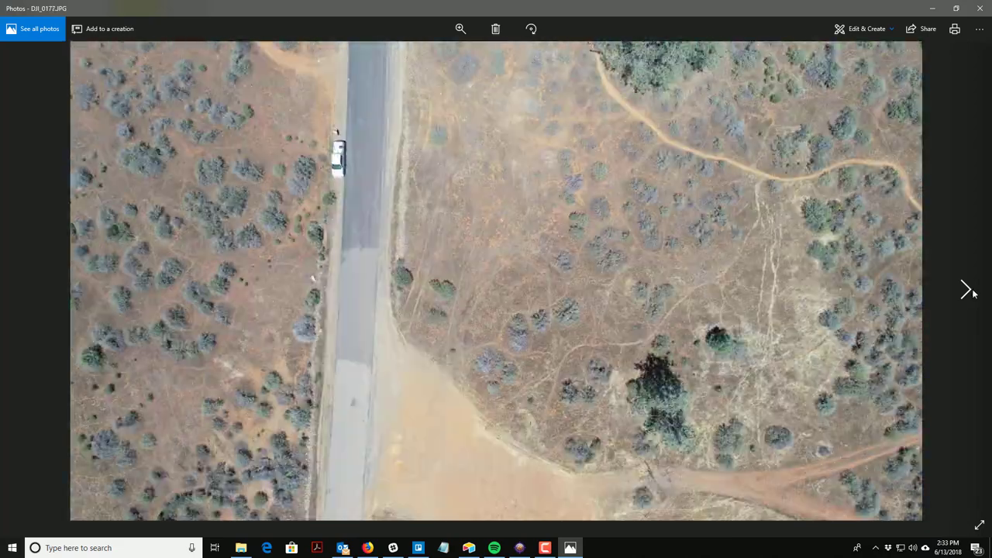
left_click(967, 290)
left_click(967, 290)
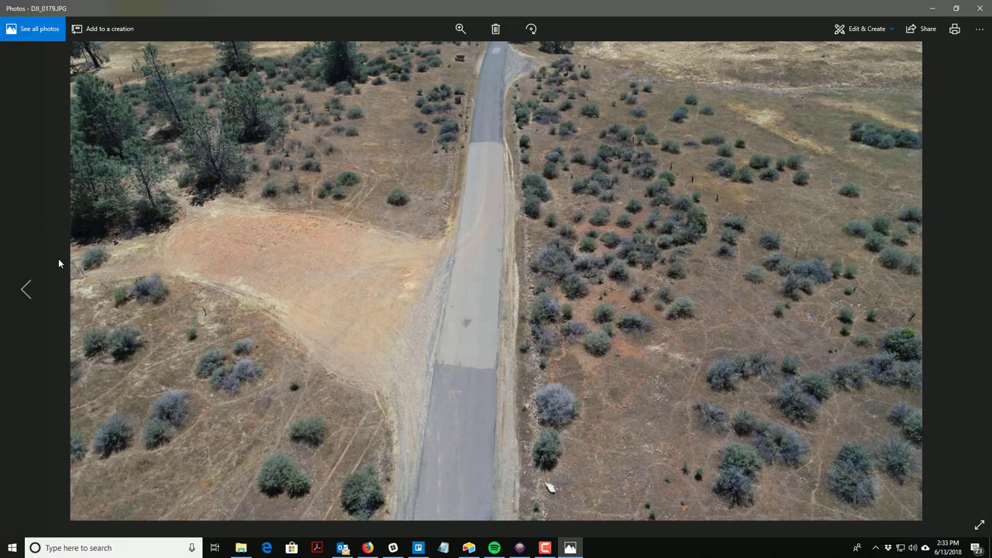
left_click(25, 289)
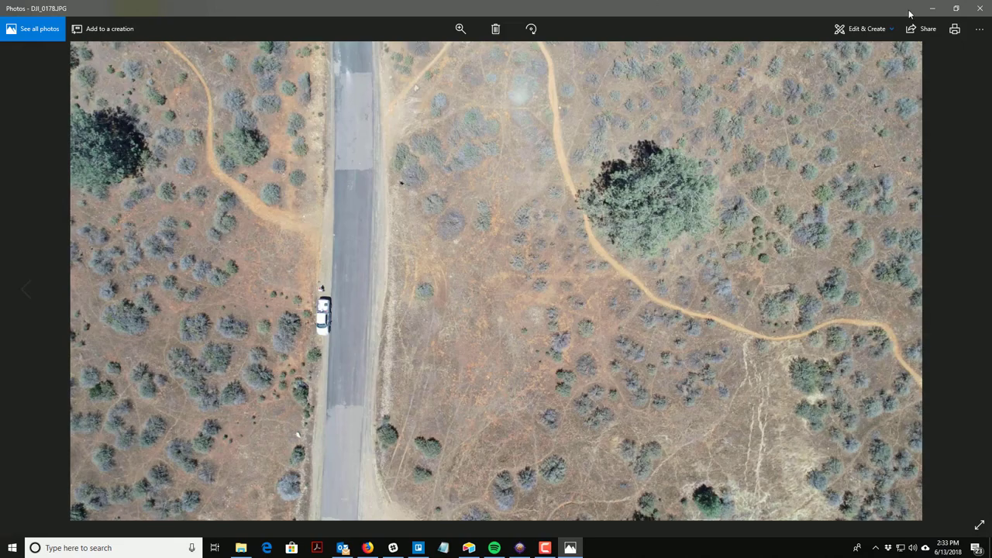
left_click(979, 9)
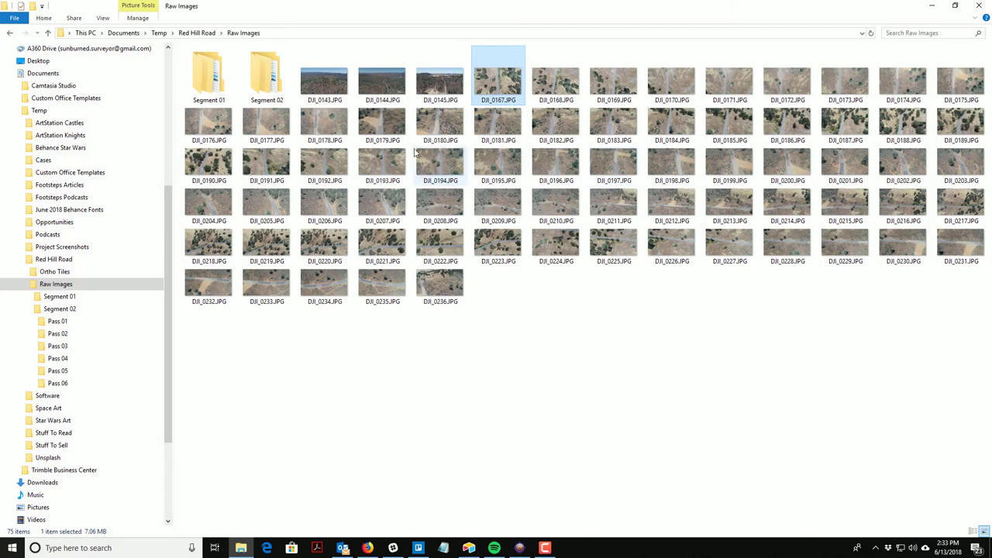
Step: Select DJI_0167–DJI_0178 and move all 12 photos into Pass 02 under Segment 02
left_click(325, 131, "shift")
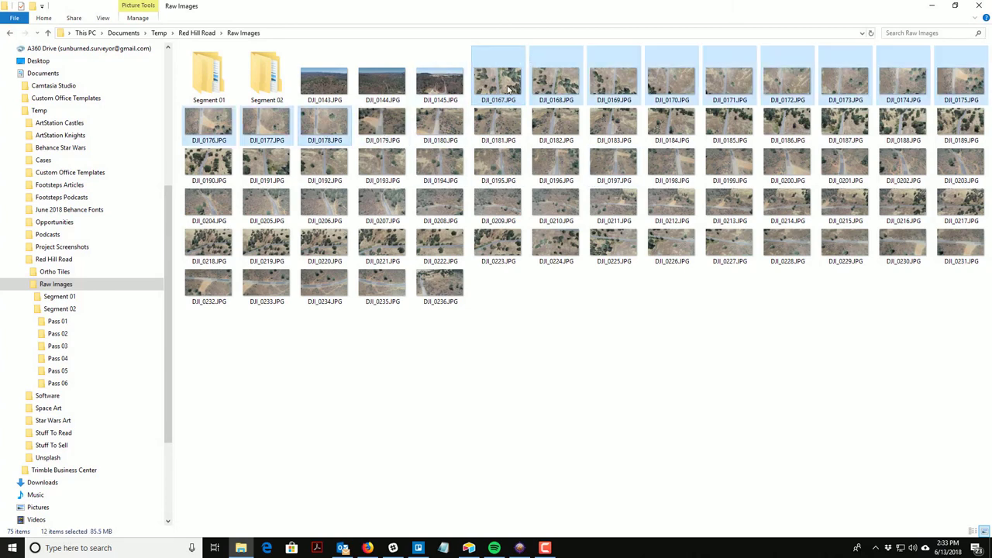
left_click_drag(507, 89, 121, 335)
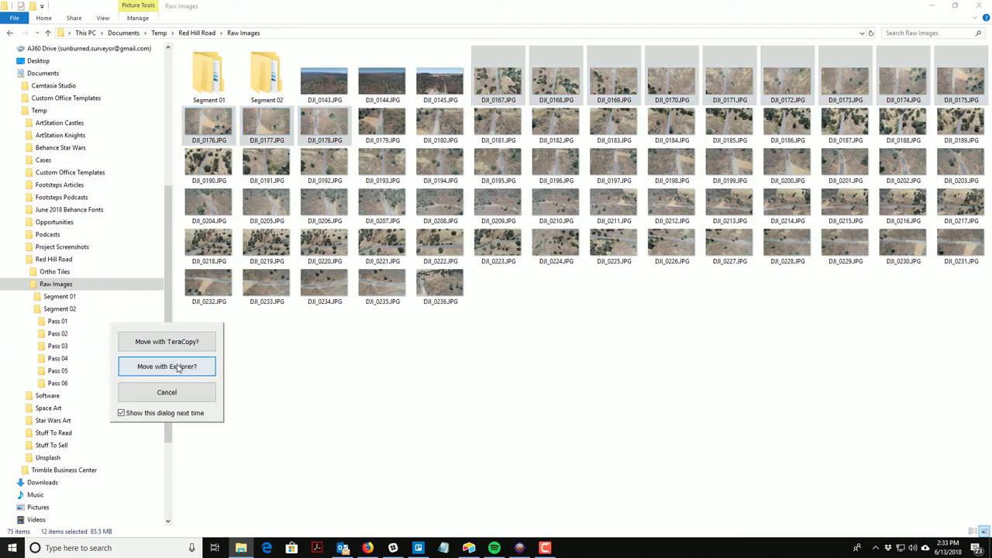
left_click(177, 365)
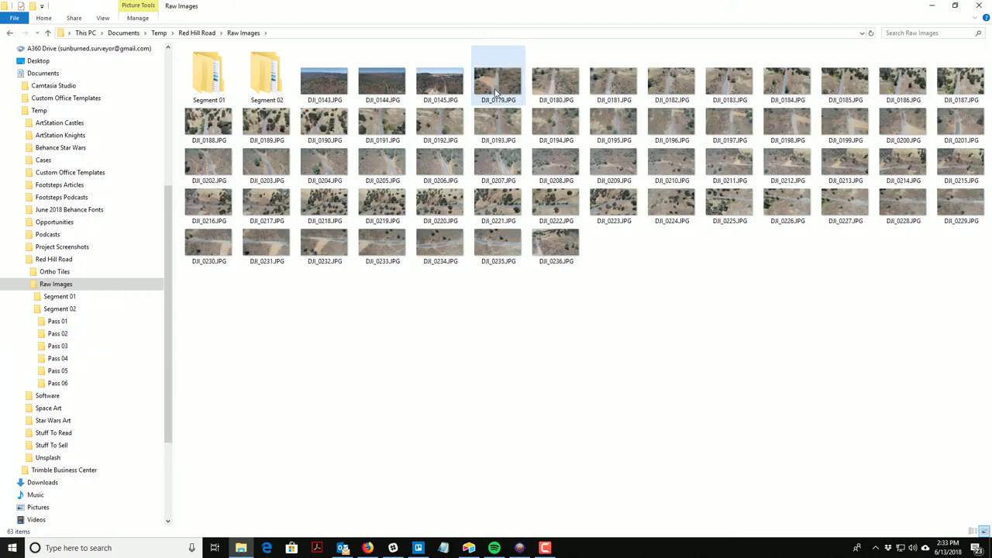
Step: Open DJI_0179 in Photos and page forward through the shots to DJI_0194
double_click(497, 85)
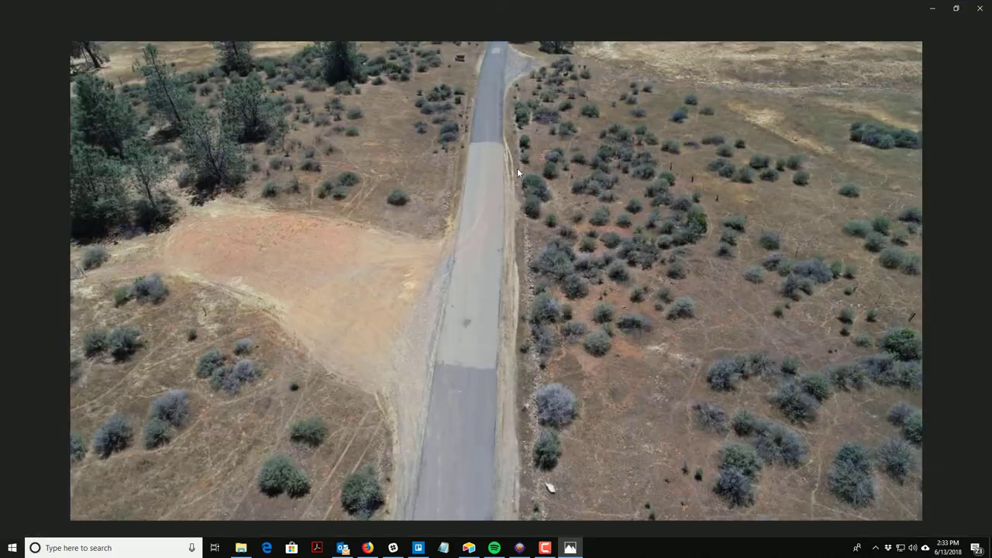
left_click(964, 291)
left_click(964, 291)
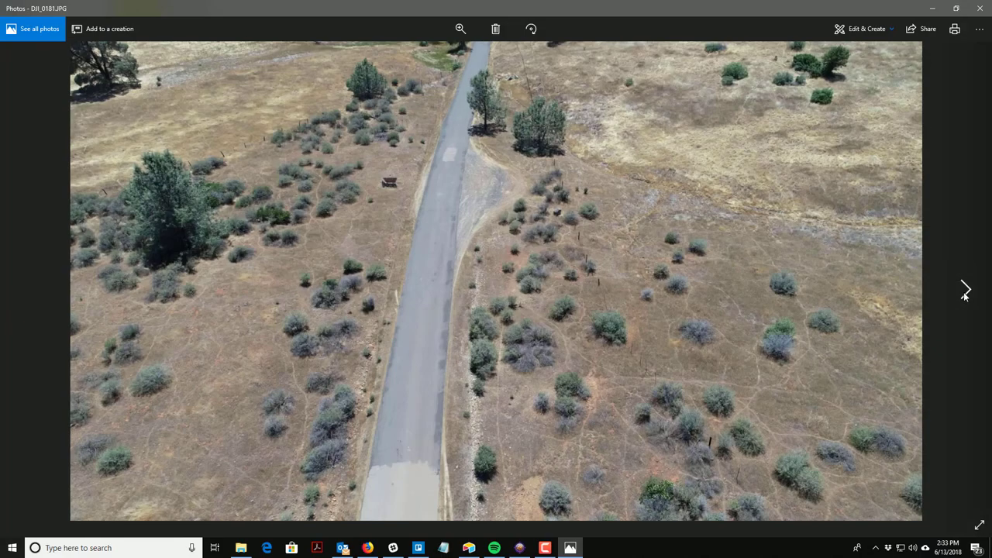
left_click(964, 292)
left_click(965, 292)
left_click(965, 291)
left_click(965, 291)
left_click(965, 291)
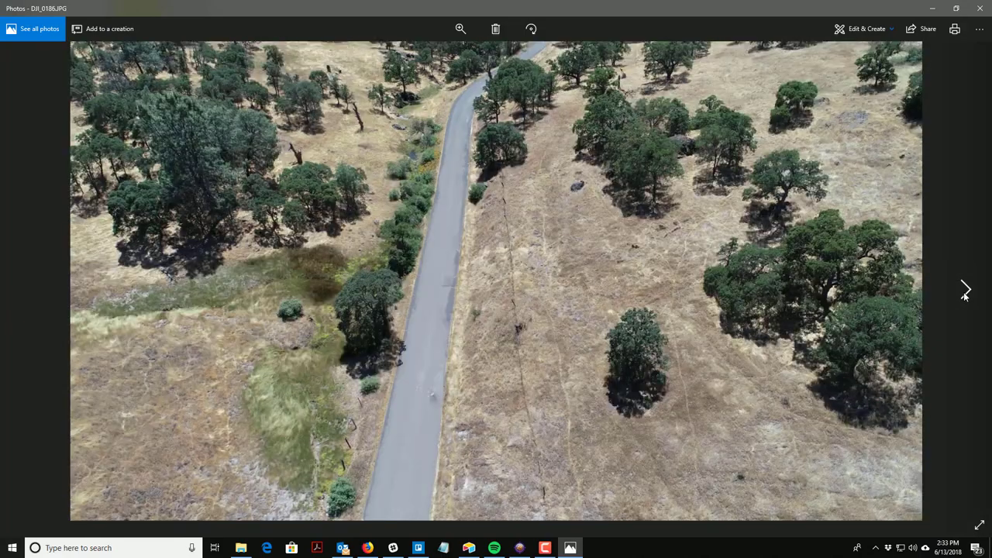
left_click(964, 291)
left_click(965, 291)
left_click(965, 291)
left_click(965, 292)
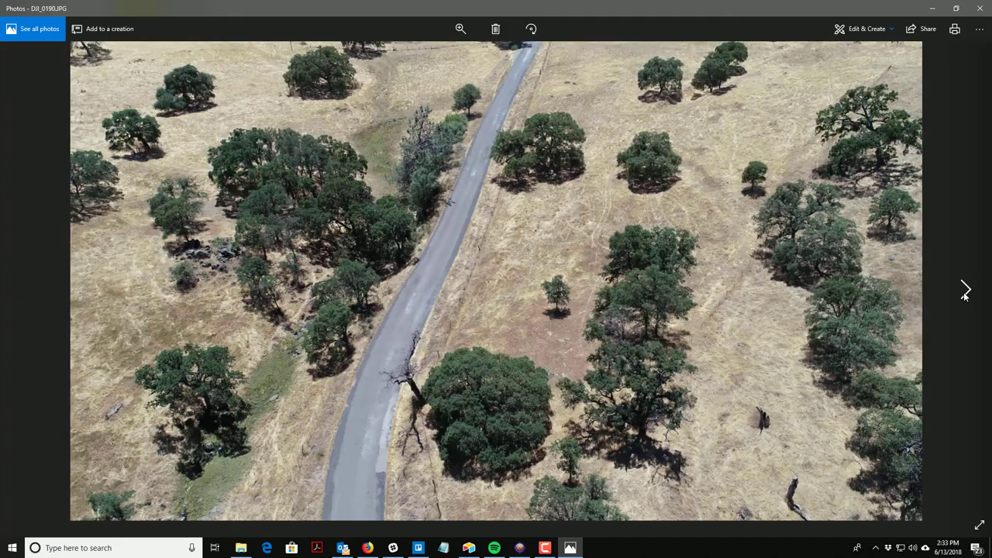
left_click(965, 292)
left_click(965, 291)
left_click(964, 291)
left_click(965, 292)
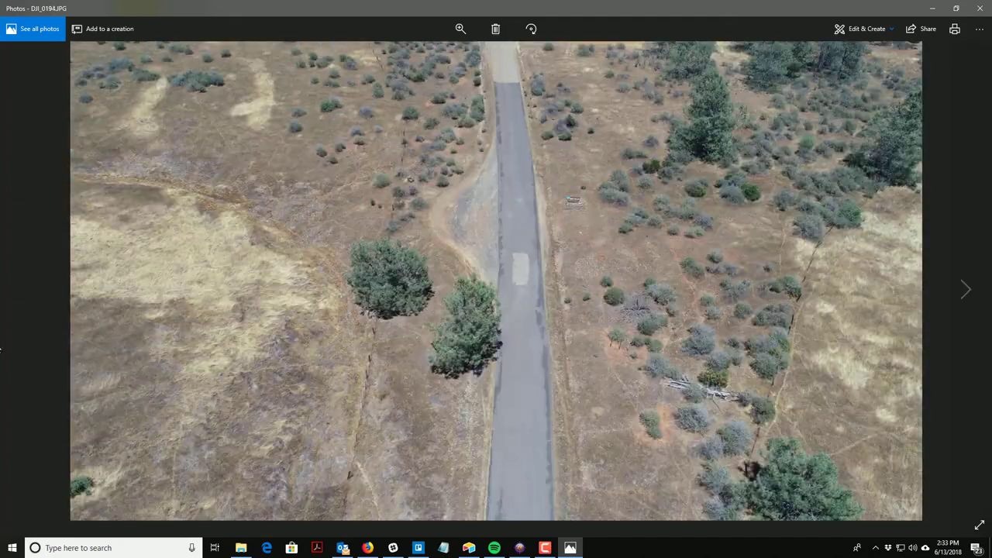
Step: Step back to DJI_0190 and close Photos to return to Raw Images
left_click(26, 288)
left_click(26, 288)
left_click(26, 288)
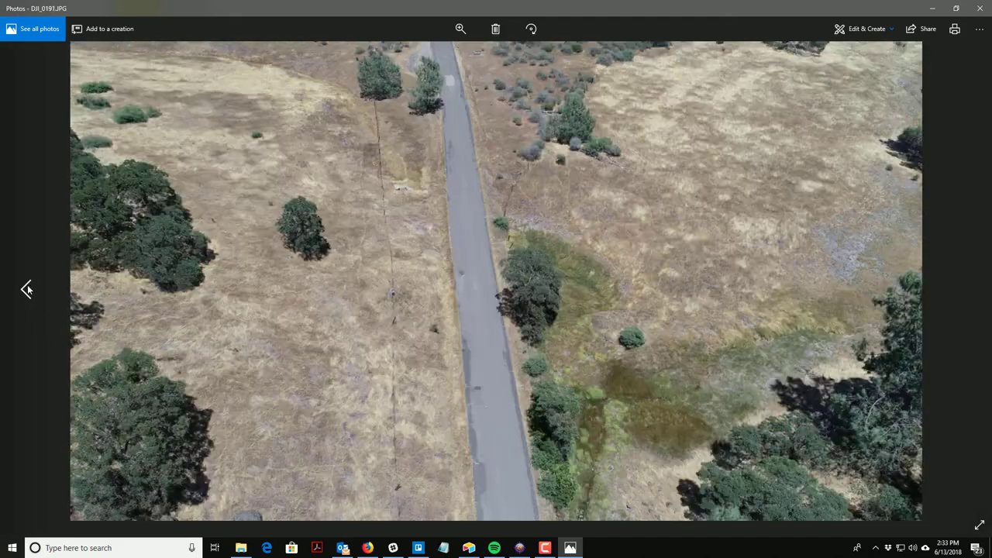
left_click(26, 289)
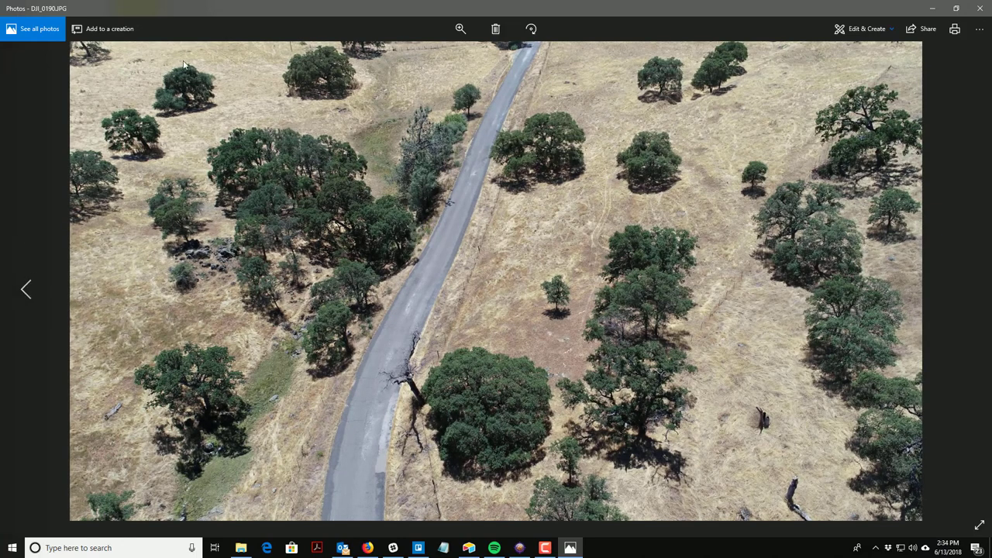
left_click(980, 8)
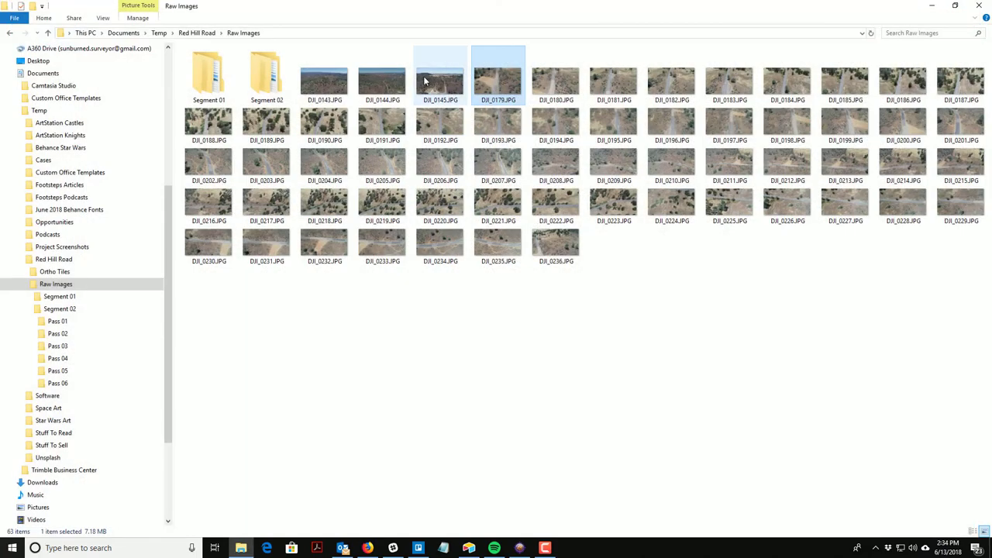
Step: Move the twelve photos DJI_0179–DJI_0190 into Segment 02 > Pass 03
left_click(383, 130, "shift")
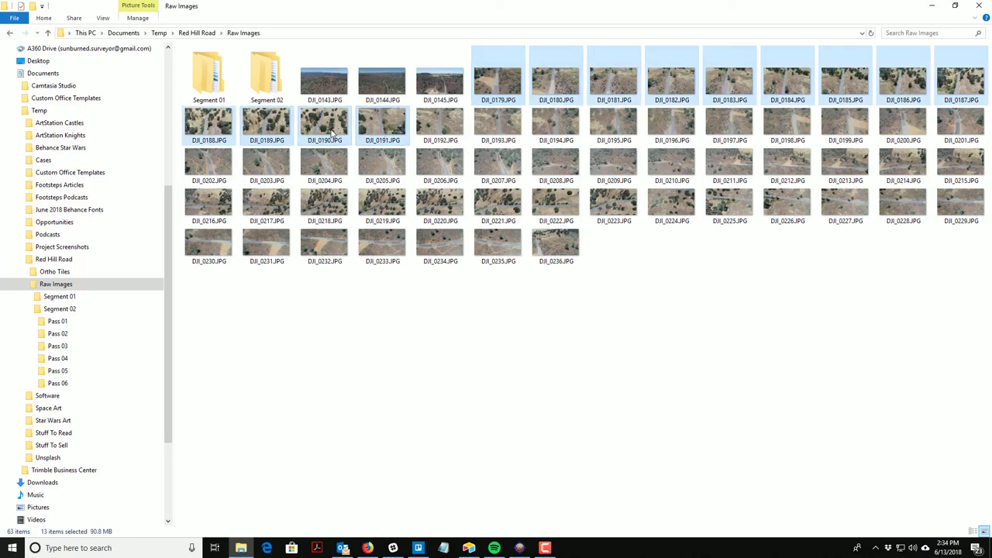
left_click_drag(333, 133, 120, 354)
left_click(194, 379)
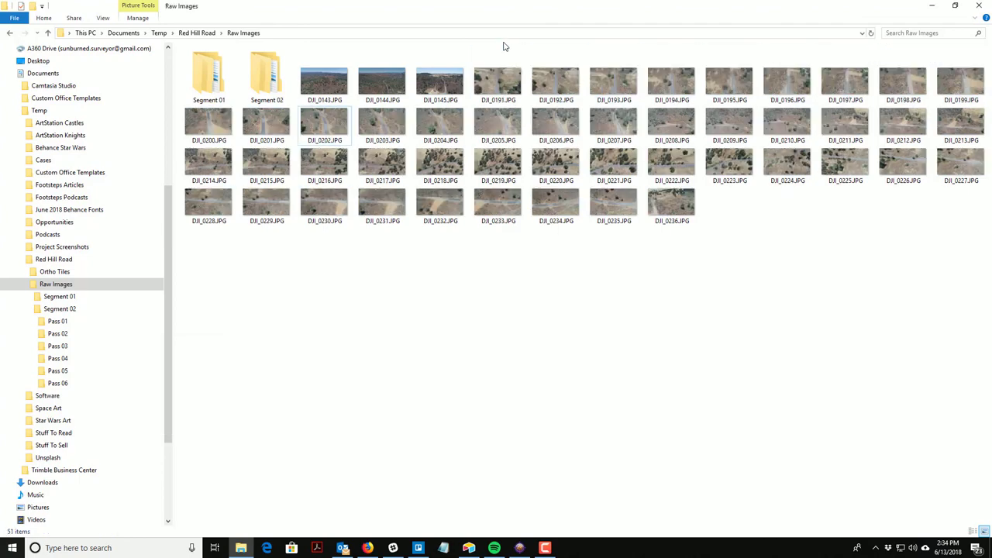
Step: Preview DJI_0191 onward to DJI_0208, back up to DJI_0207, then close Photos
double_click(498, 82)
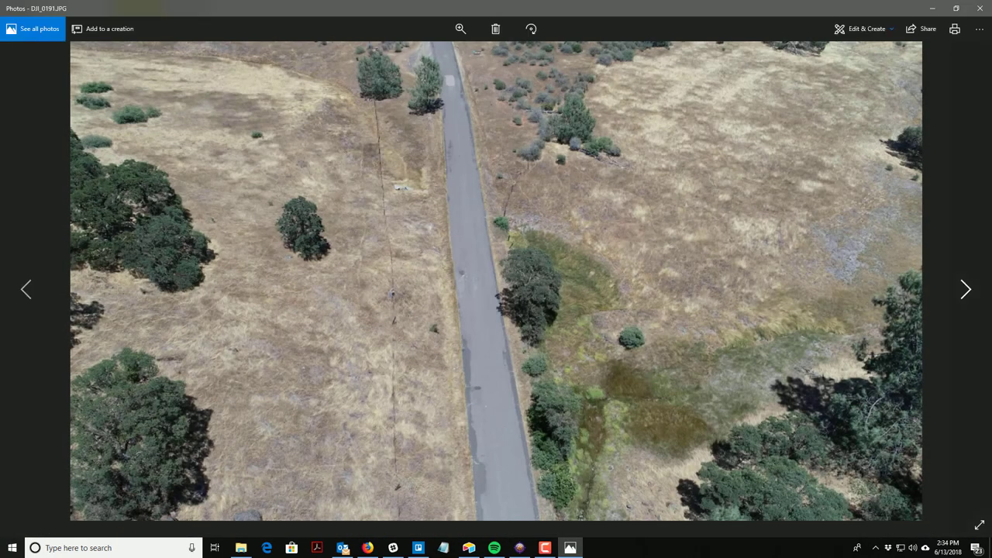
left_click(965, 291)
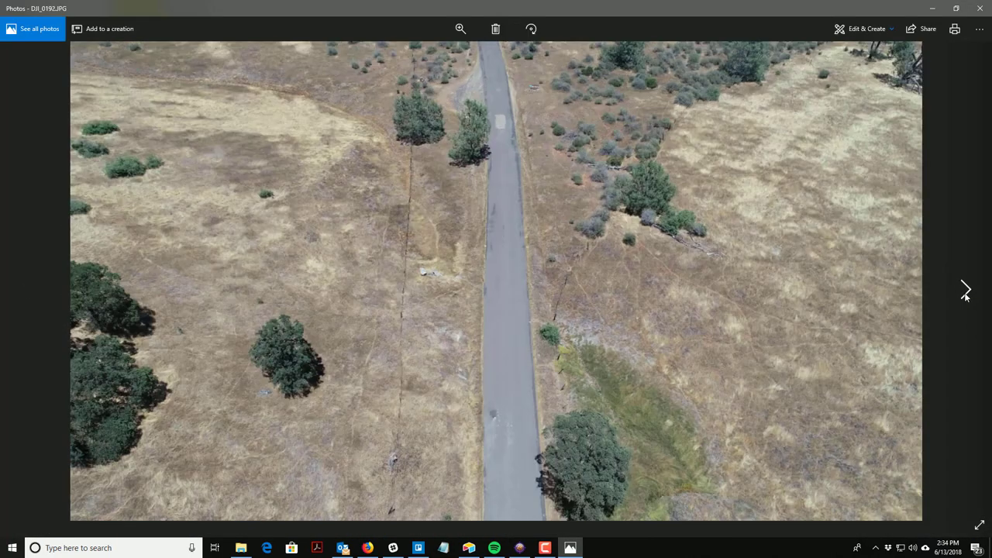
left_click(965, 292)
left_click(965, 291)
left_click(966, 291)
left_click(965, 292)
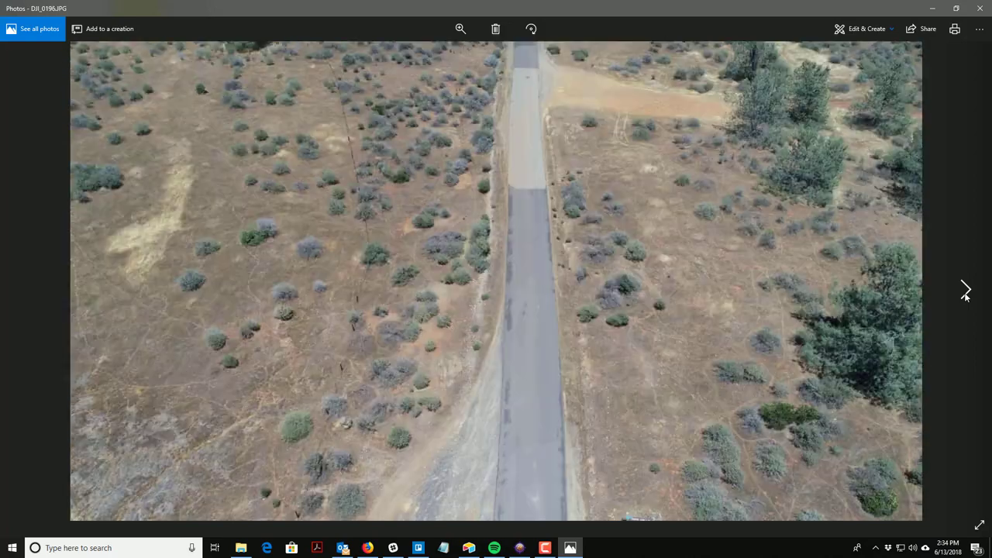
left_click(965, 291)
left_click(966, 291)
left_click(965, 292)
left_click(965, 291)
left_click(965, 291)
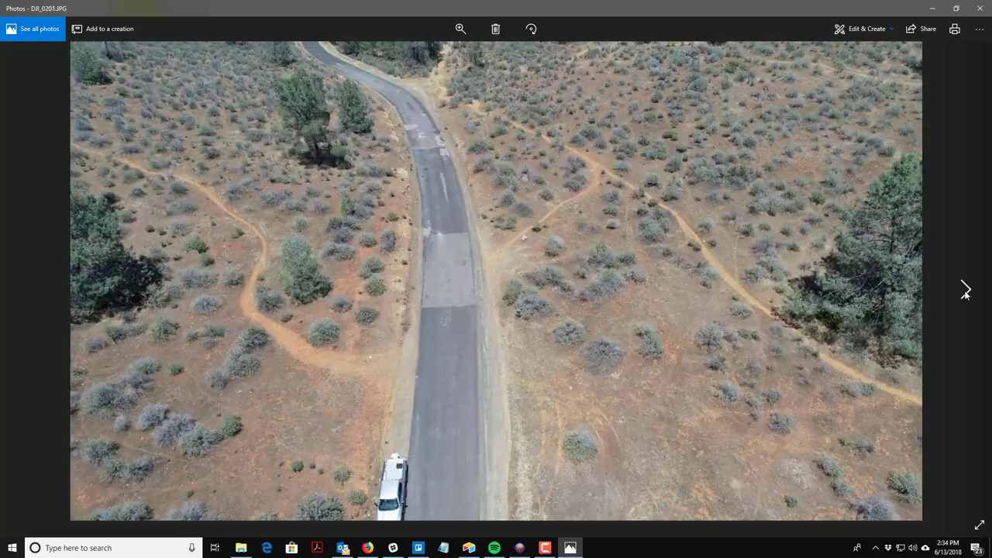
left_click(965, 291)
left_click(966, 291)
left_click(965, 291)
left_click(966, 291)
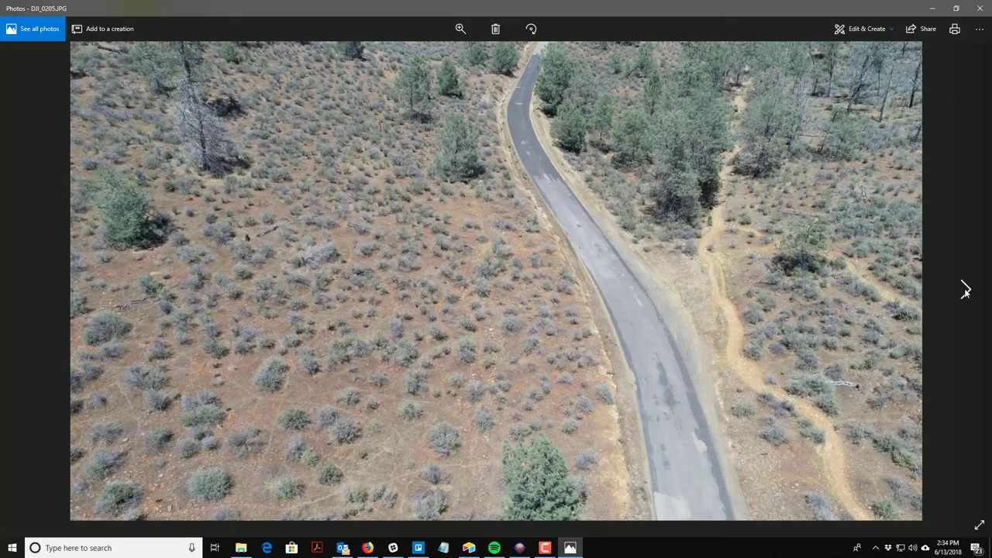
left_click(965, 291)
left_click(965, 291)
left_click(966, 292)
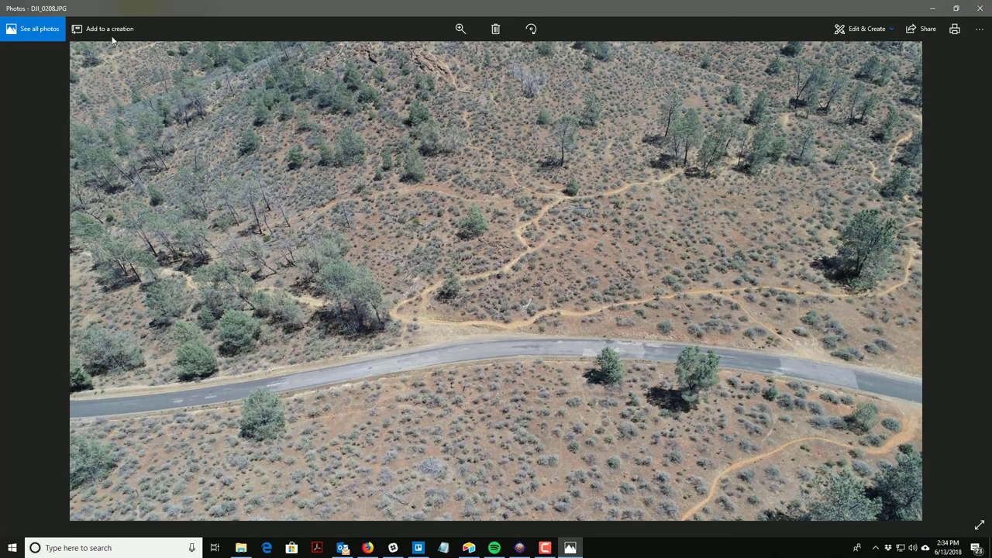
left_click(28, 289)
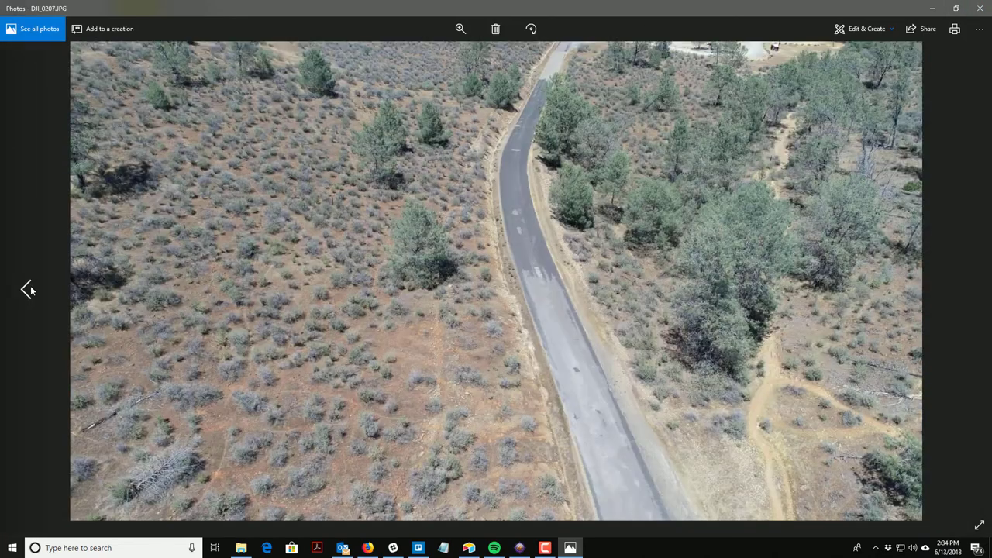
left_click(980, 11)
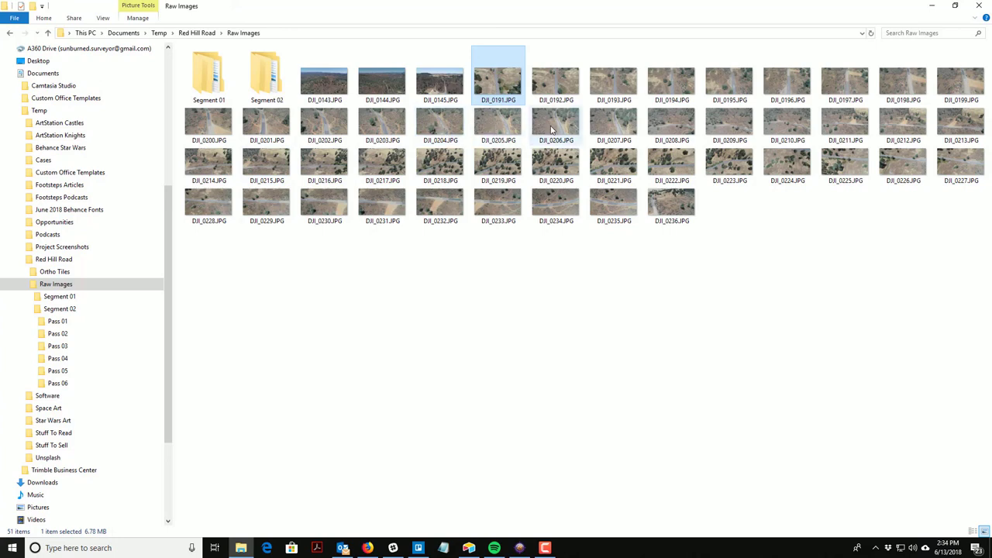
Step: Move the 17 photos DJI_0191–DJI_0207 into the Segment 02 pass folder, then open DJI_0208
left_click(605, 129, "shift")
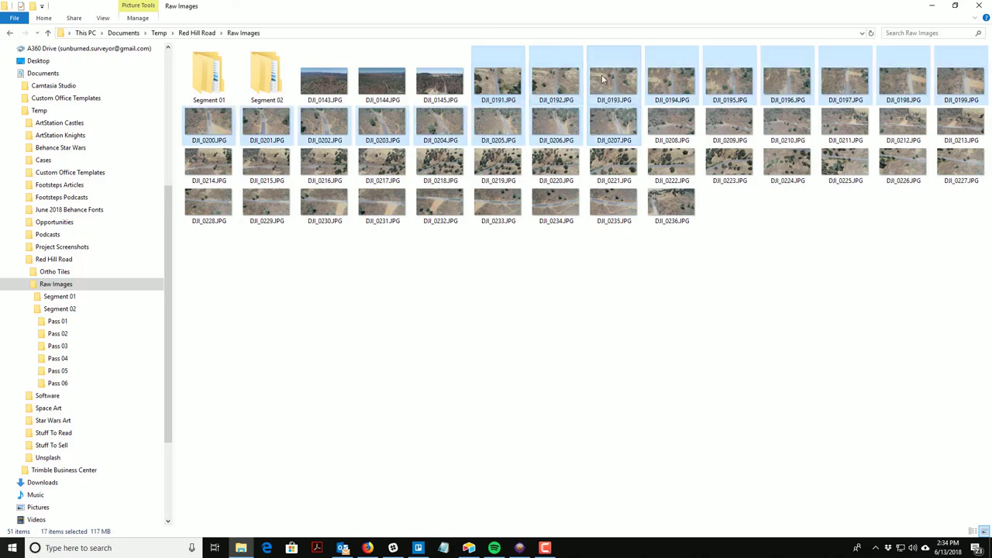
left_click_drag(576, 77, 124, 361)
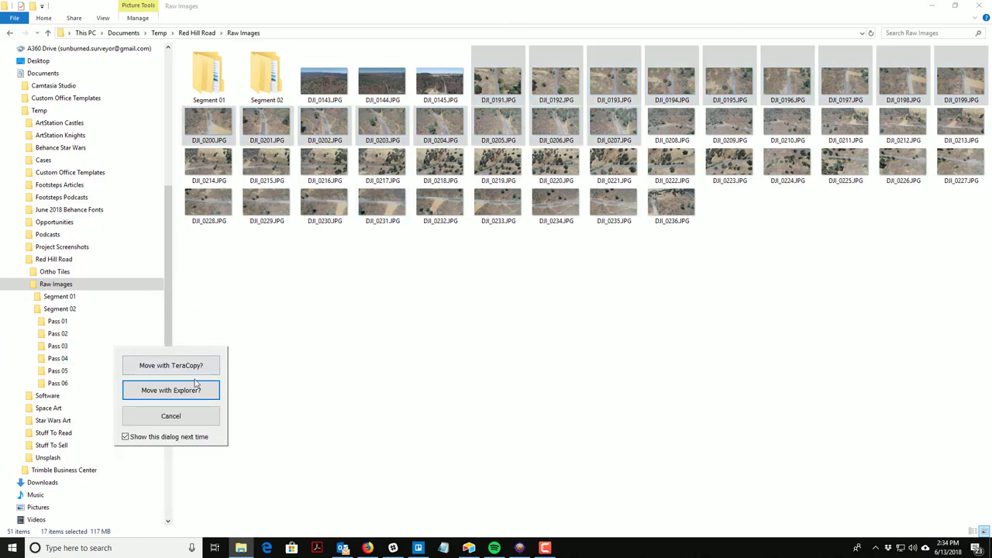
left_click(196, 383)
left_click(506, 87)
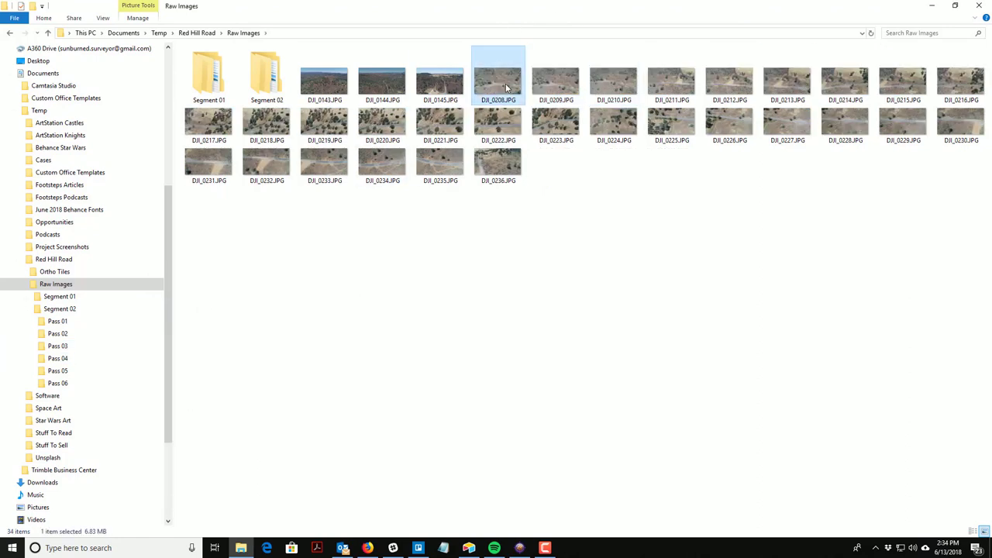
double_click(506, 88)
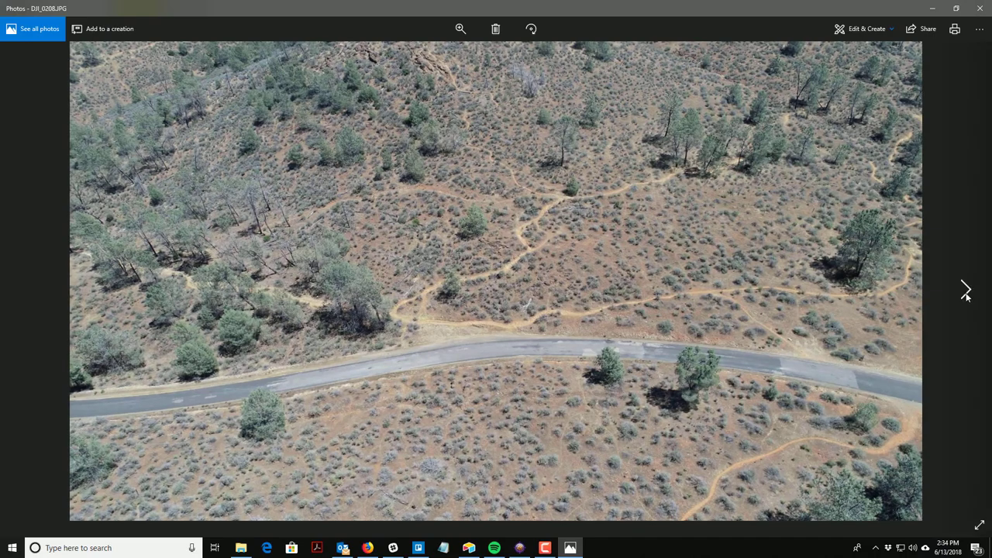
Step: Preview from DJI_0208 to DJI_0223, step back to DJI_0221, and close Photos
left_click(966, 291)
left_click(966, 292)
left_click(965, 291)
left_click(965, 291)
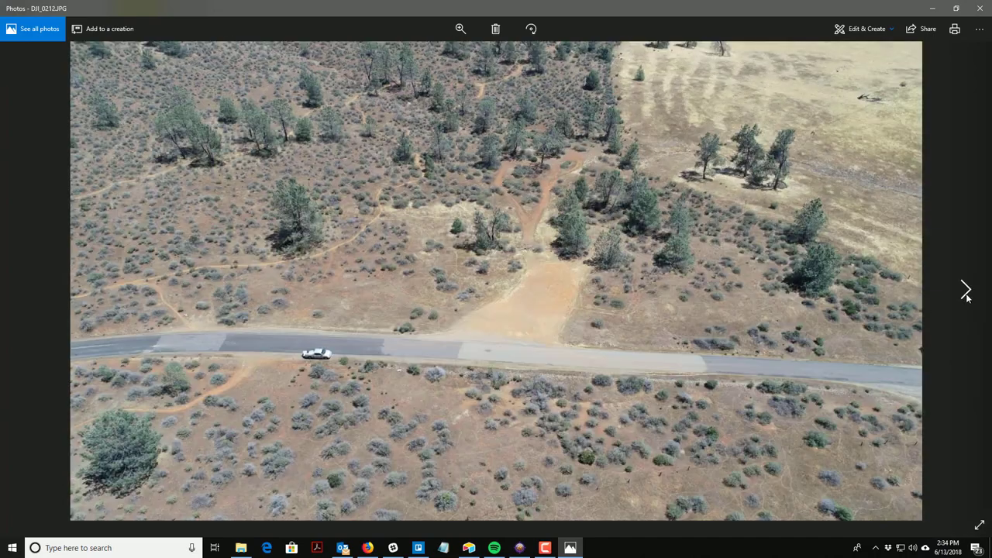
left_click(965, 291)
left_click(966, 292)
left_click(965, 291)
left_click(965, 292)
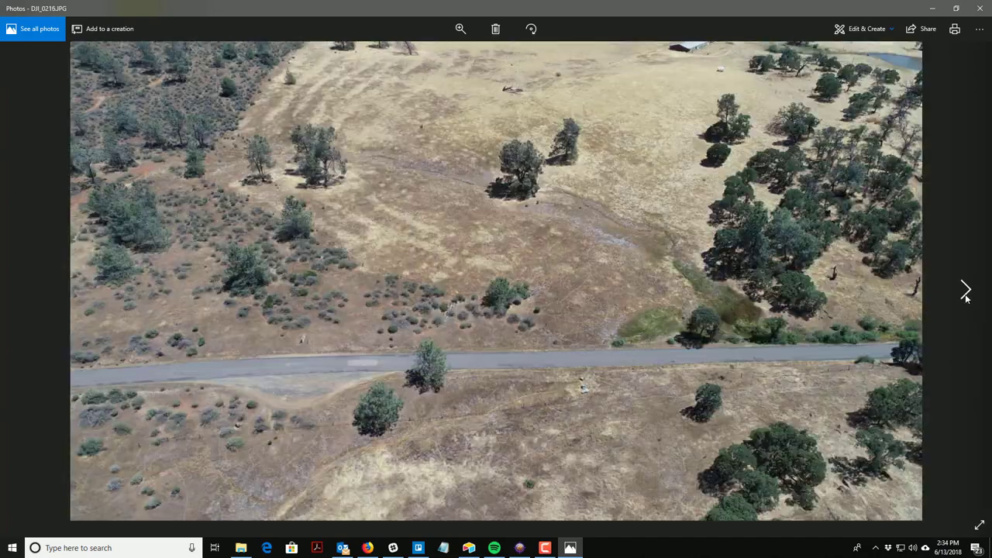
left_click(965, 291)
left_click(965, 291)
left_click(965, 291)
left_click(966, 291)
left_click(965, 291)
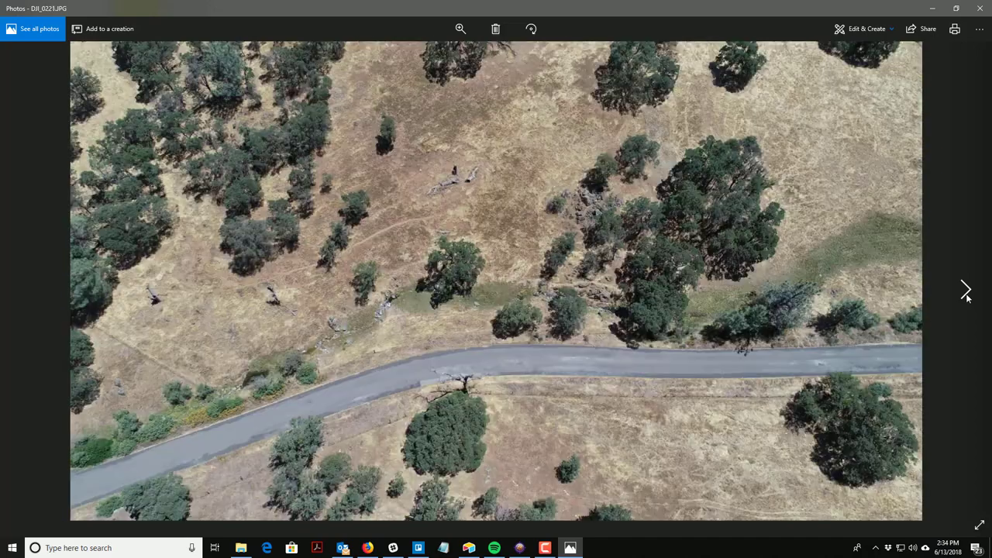
left_click(966, 291)
left_click(965, 291)
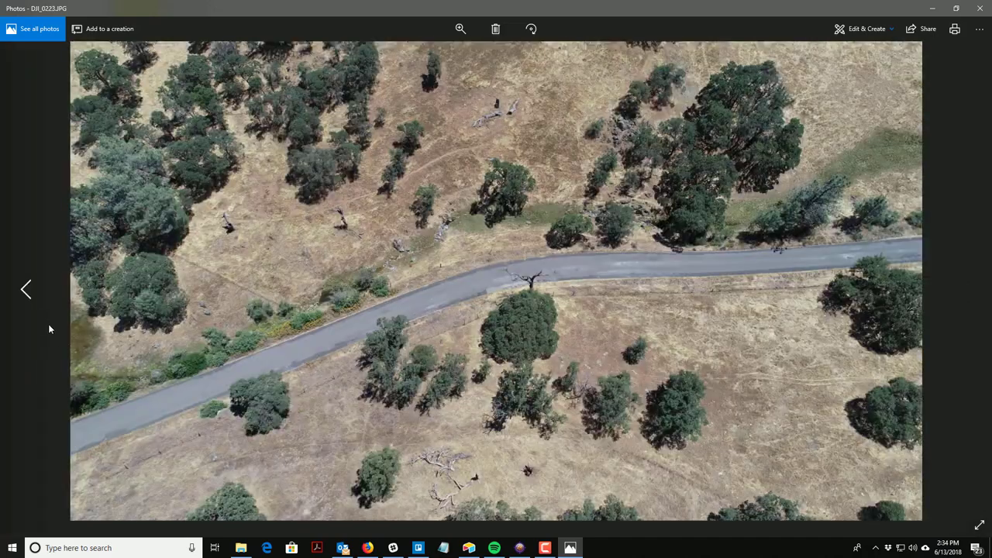
left_click(27, 290)
left_click(27, 290)
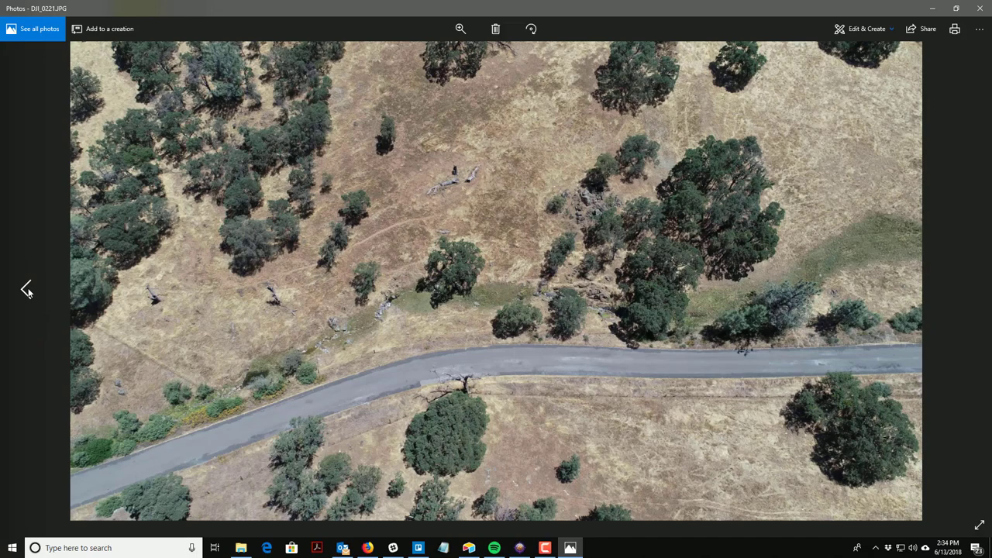
left_click(977, 10)
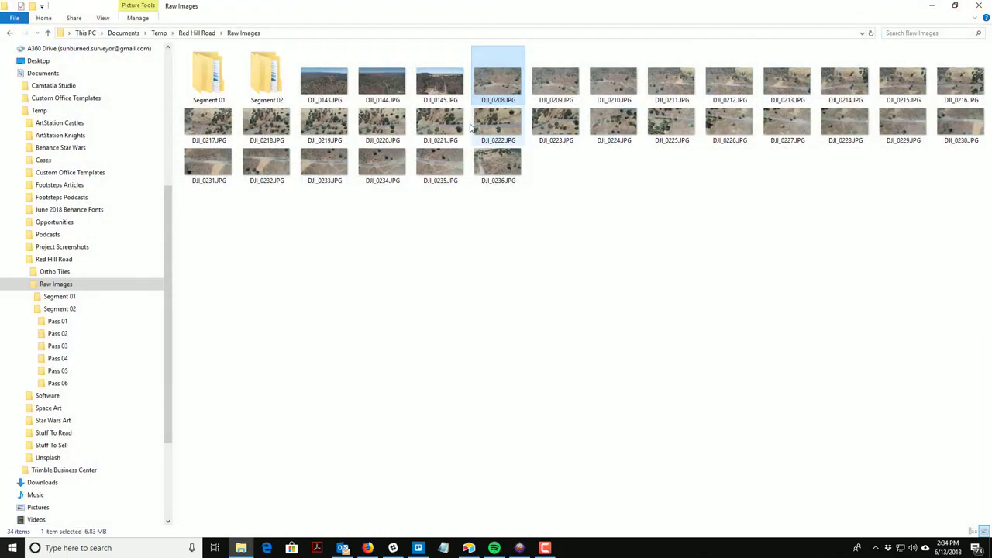
Step: Move the 14 photos DJI_0208–DJI_0221 into Segment 02's Pass 03, then open DJI_0222
left_click(445, 125, "shift")
left_click_drag(496, 86, 117, 361)
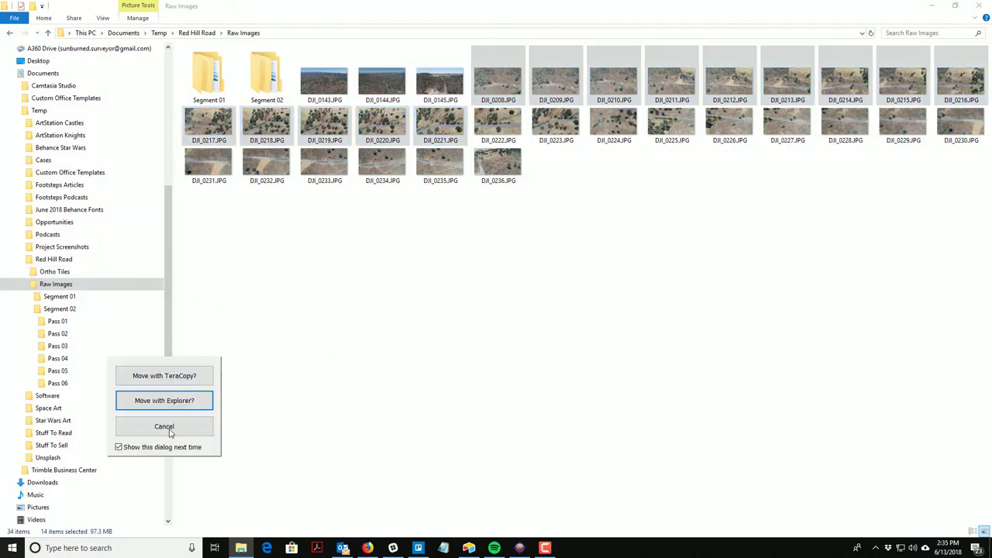
left_click(165, 400)
left_click(517, 87)
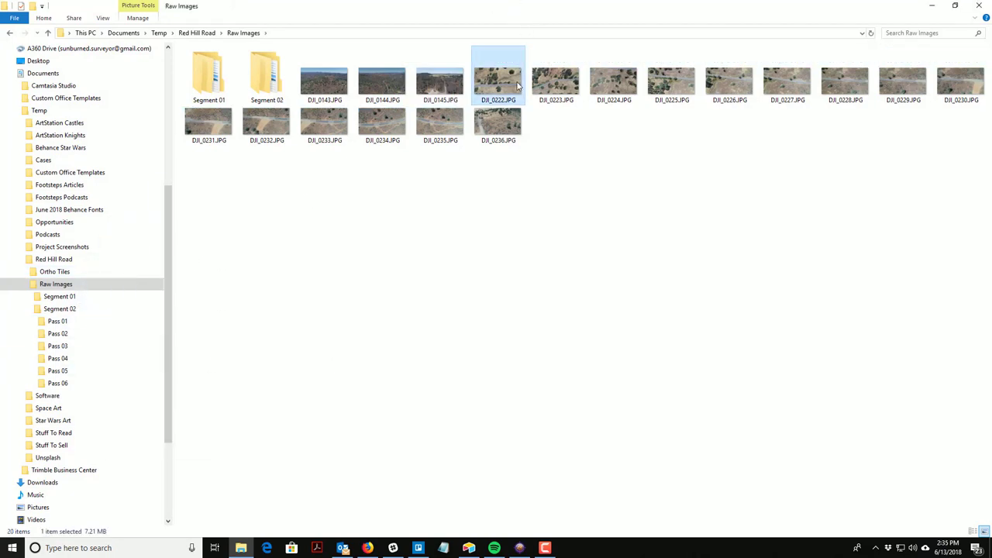
double_click(518, 86)
left_click(965, 299)
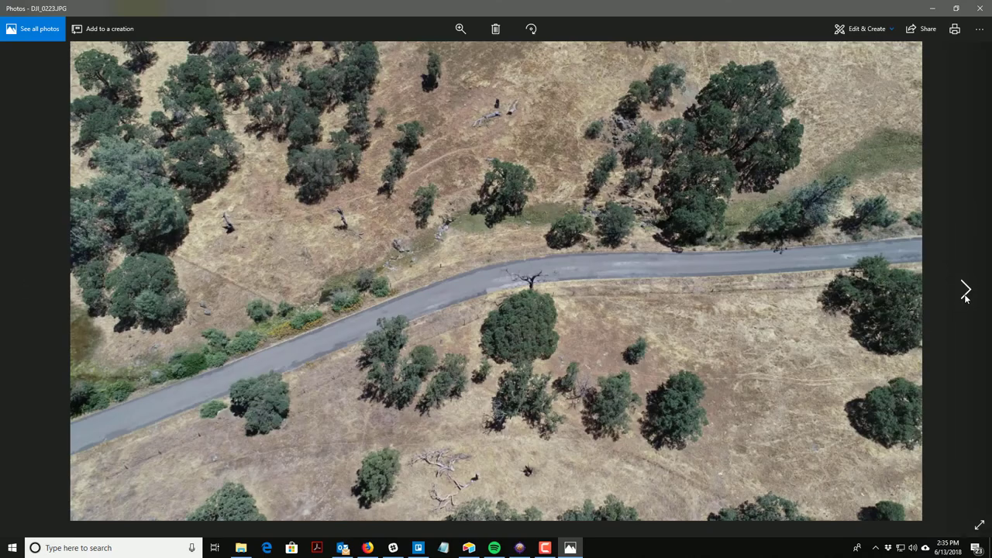
left_click(965, 292)
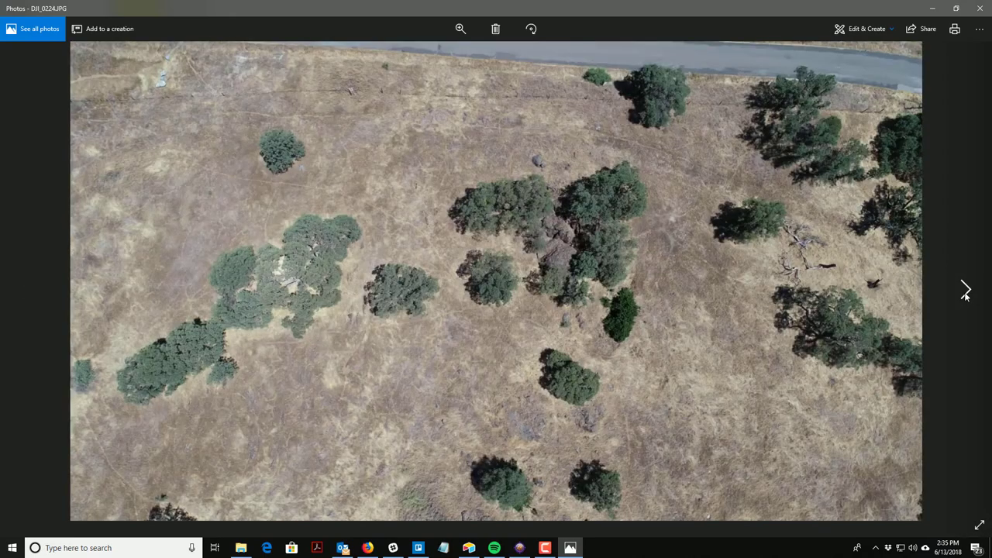
left_click(965, 293)
left_click(965, 292)
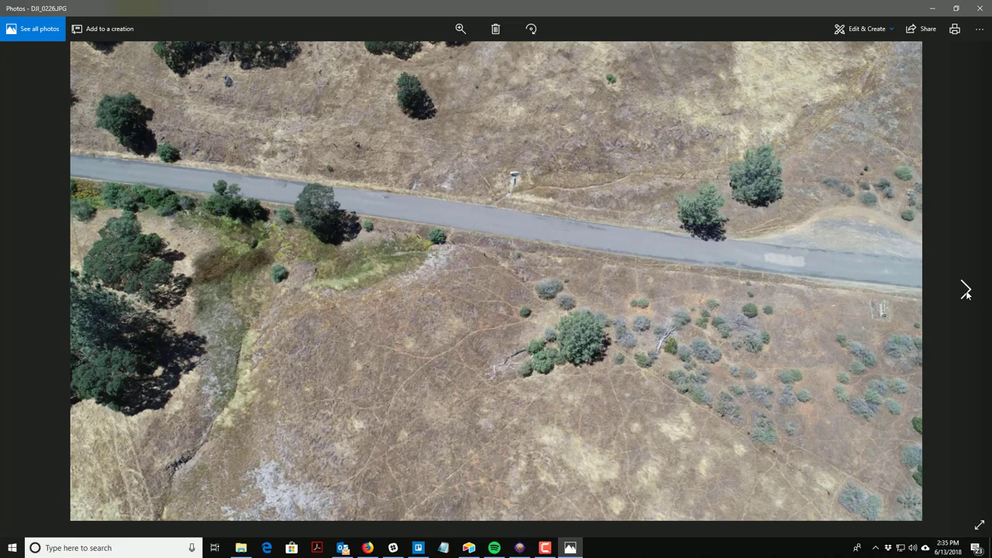
left_click(29, 295)
left_click(29, 295)
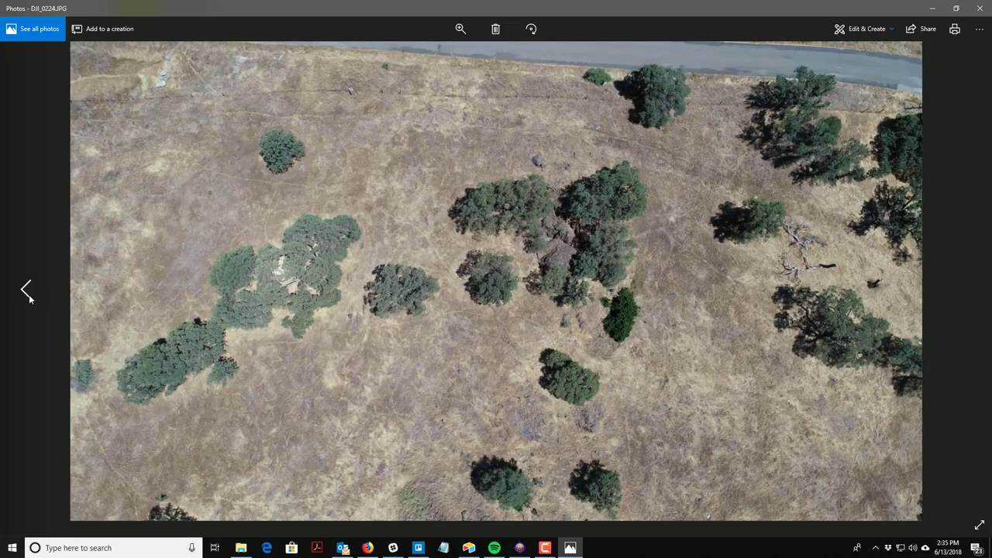
left_click(965, 288)
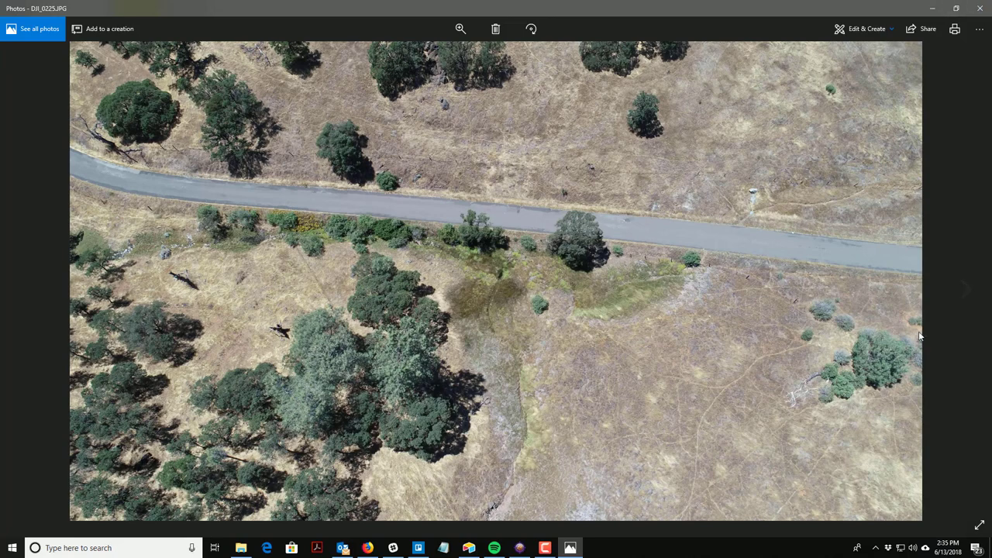
left_click(979, 8)
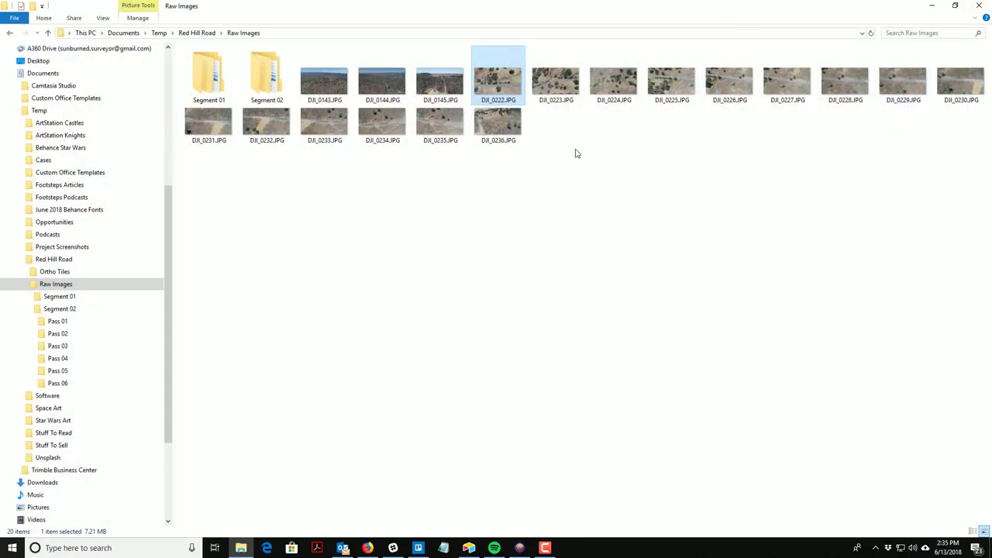
double_click(504, 126)
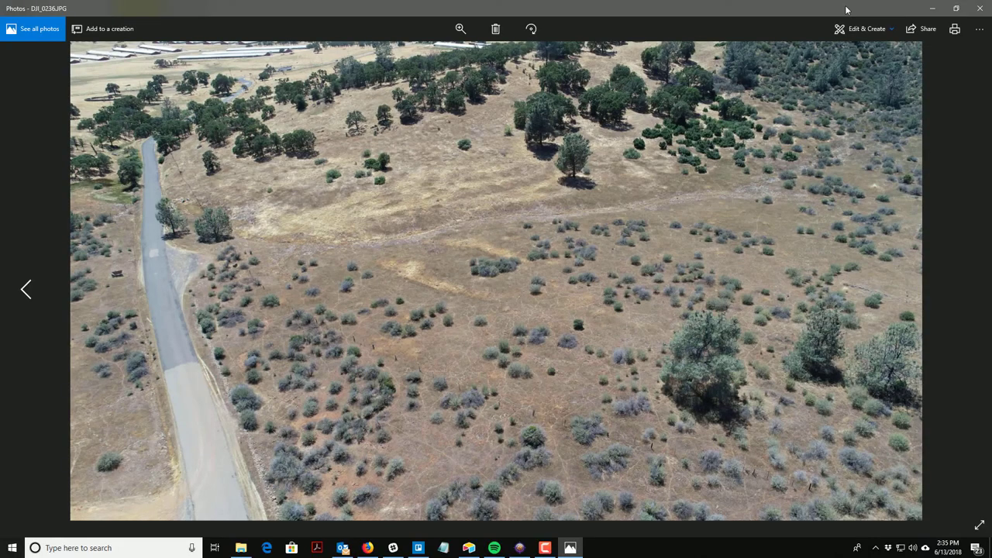
left_click(979, 7)
double_click(445, 124)
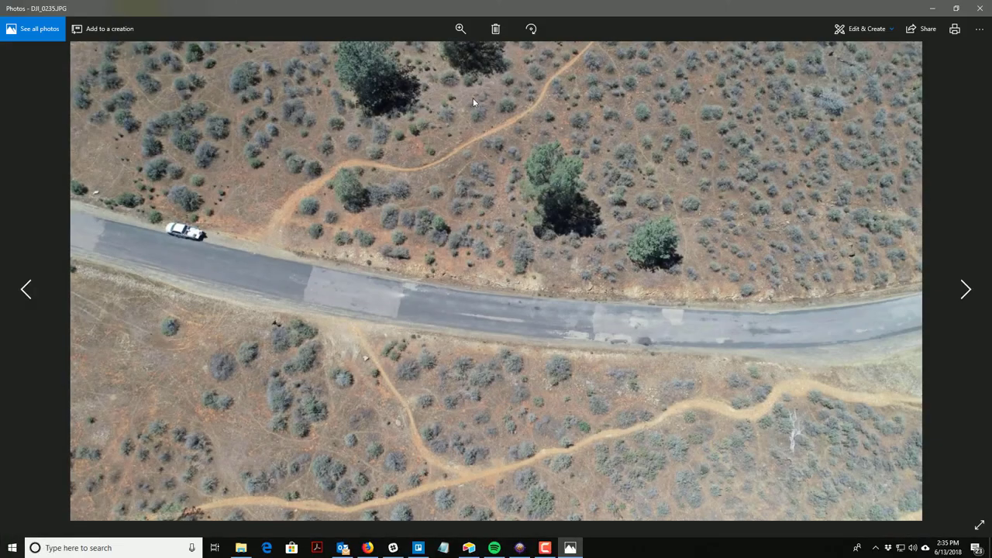
Step: Move DJI_0225–DJI_0235 into Segment 02's Pass 06 and delete the seven leftover photos
left_click(988, 13)
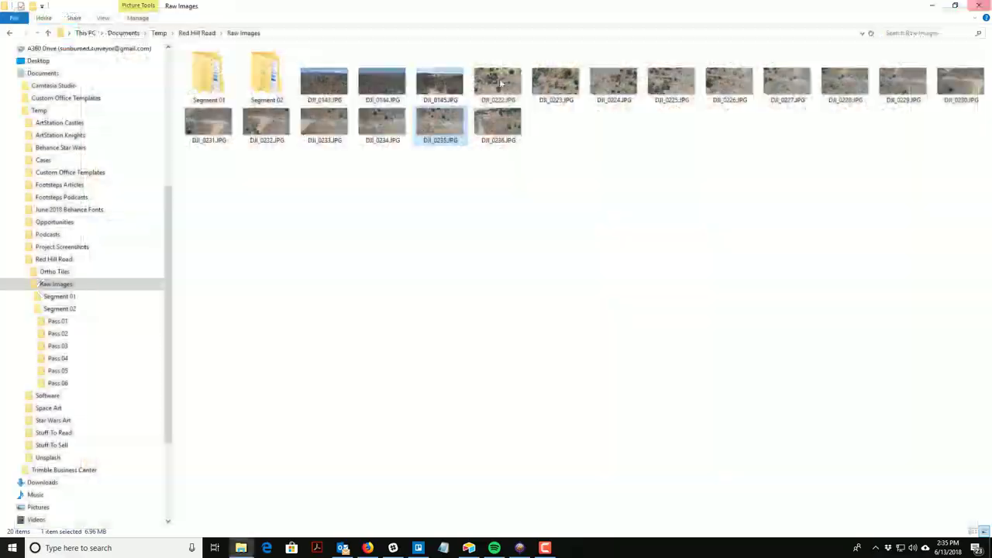
left_click(486, 85, "shift")
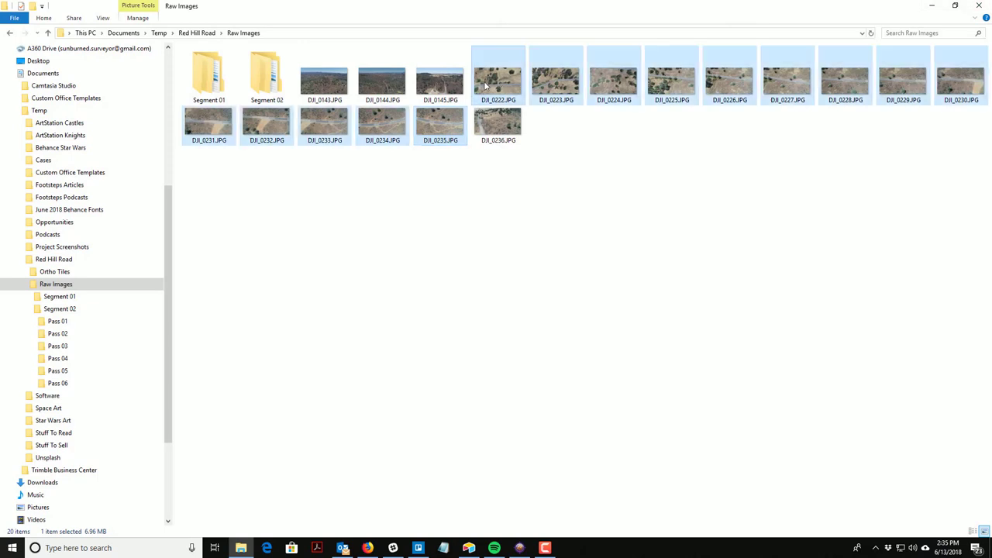
left_click(614, 82, "ctrl")
left_click(555, 81, "ctrl")
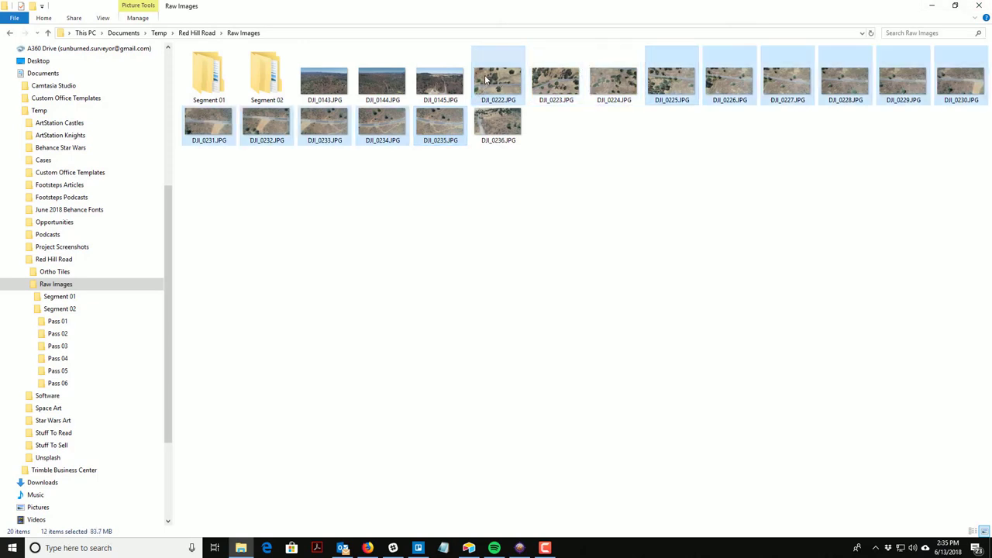
left_click(498, 82, "ctrl")
left_click_drag(439, 122, 57, 382)
left_click(150, 412)
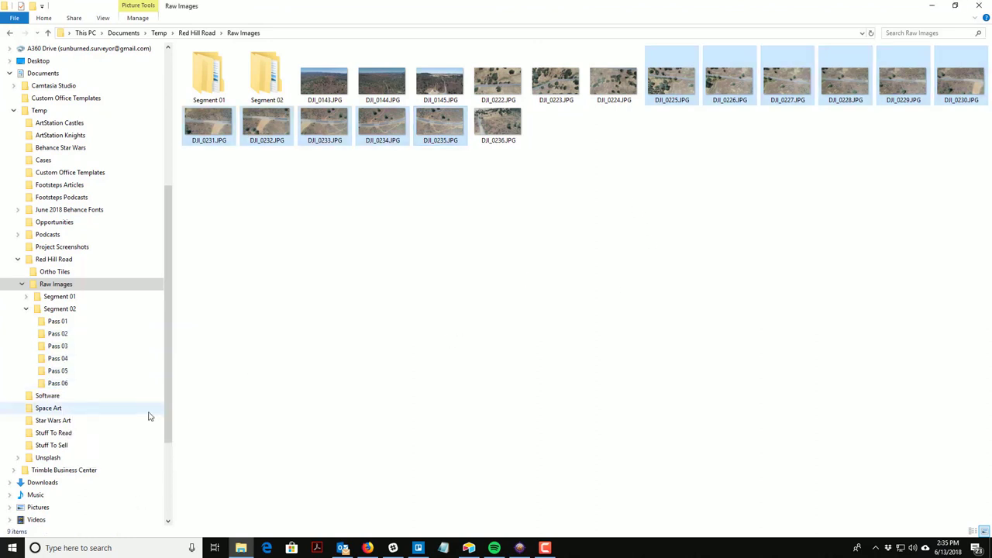
left_click_drag(345, 157, 332, 82)
key("Delete")
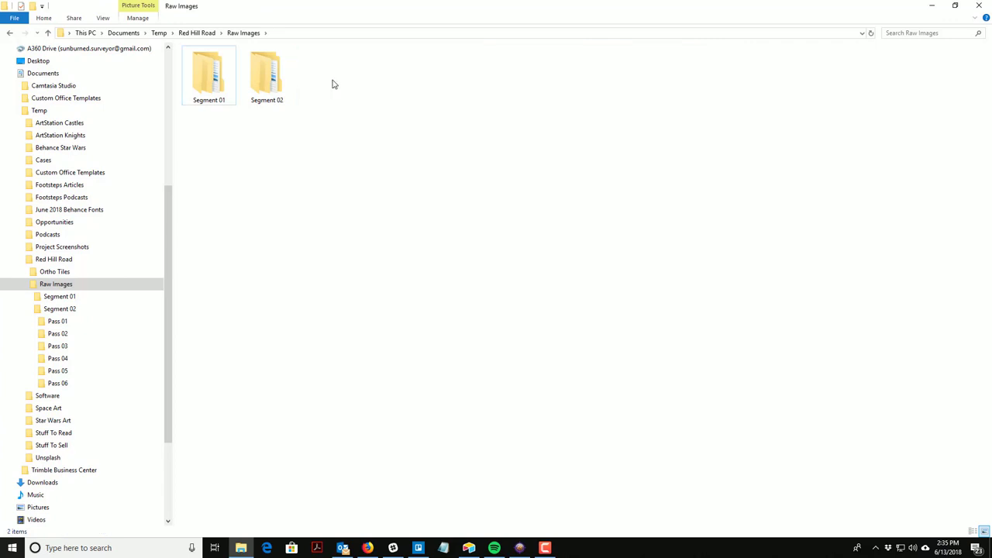
Step: Navigate Red Hill Road > Raw Images > Segment 01, briefly checking Pass 01 and Pass 02
left_click(27, 308)
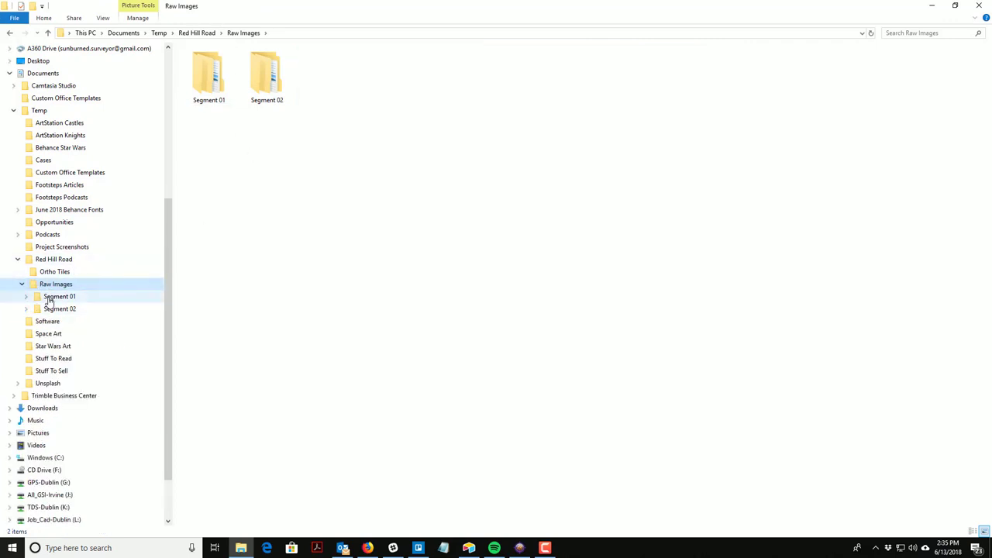
left_click(58, 298)
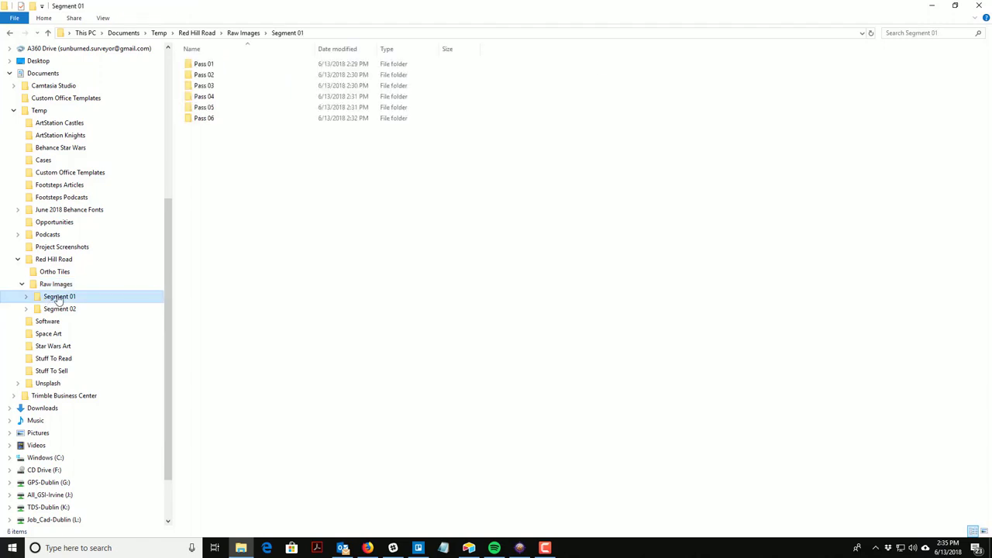
double_click(198, 63)
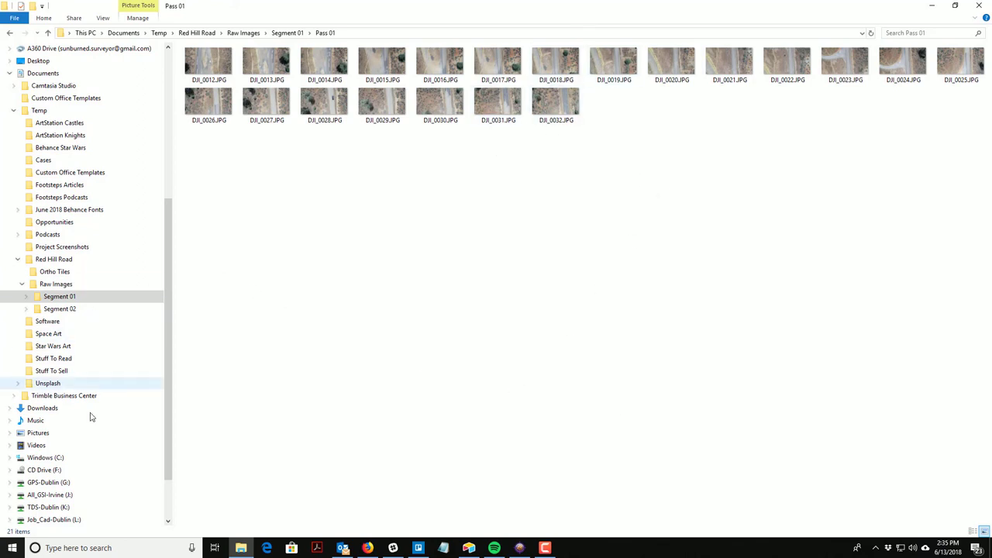
left_click(22, 283)
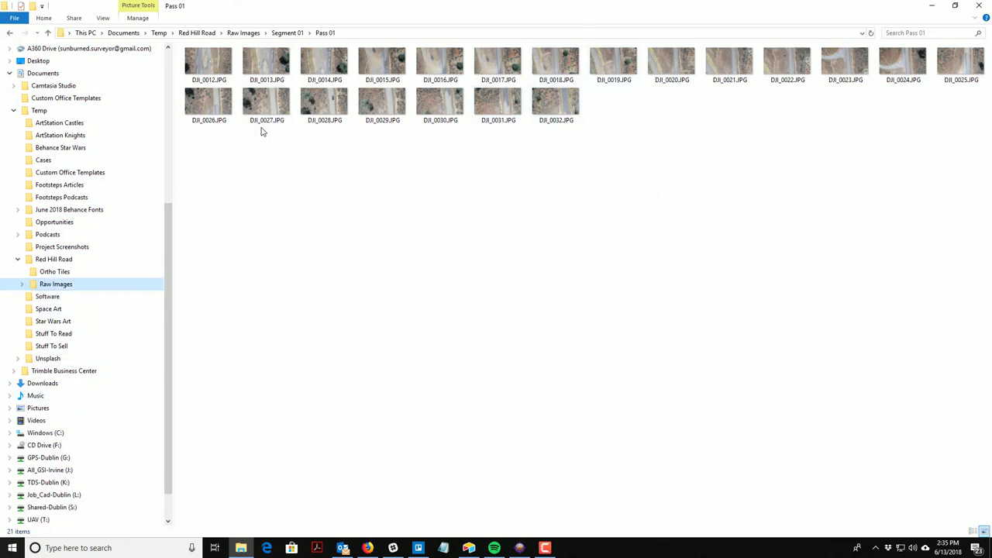
left_click(55, 260)
double_click(271, 79)
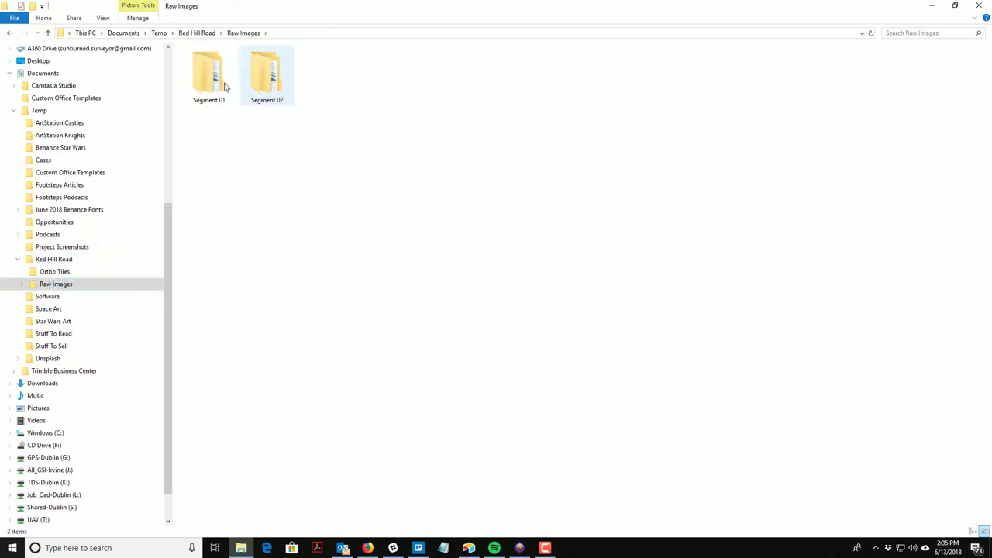
double_click(199, 89)
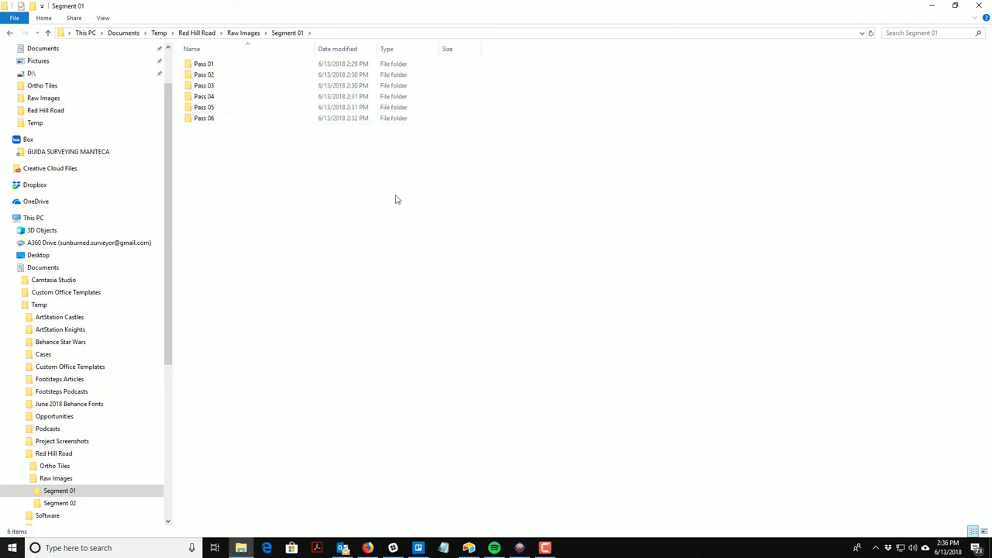
double_click(221, 73)
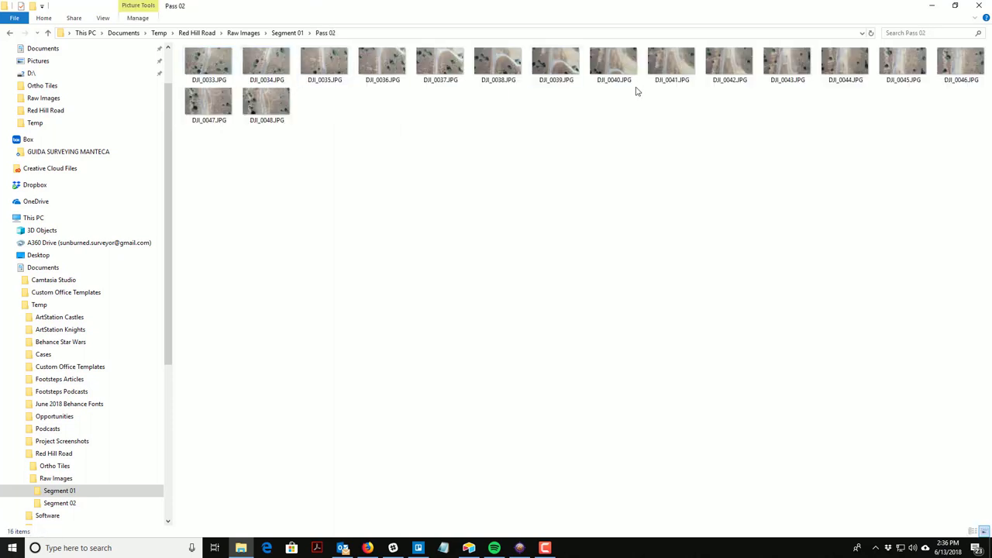
left_click(290, 32)
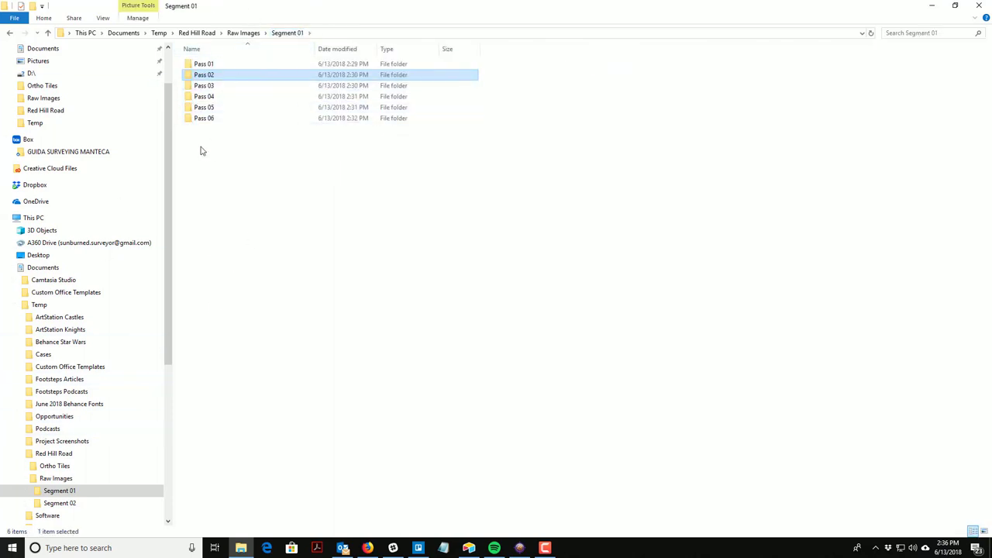
left_click(209, 65)
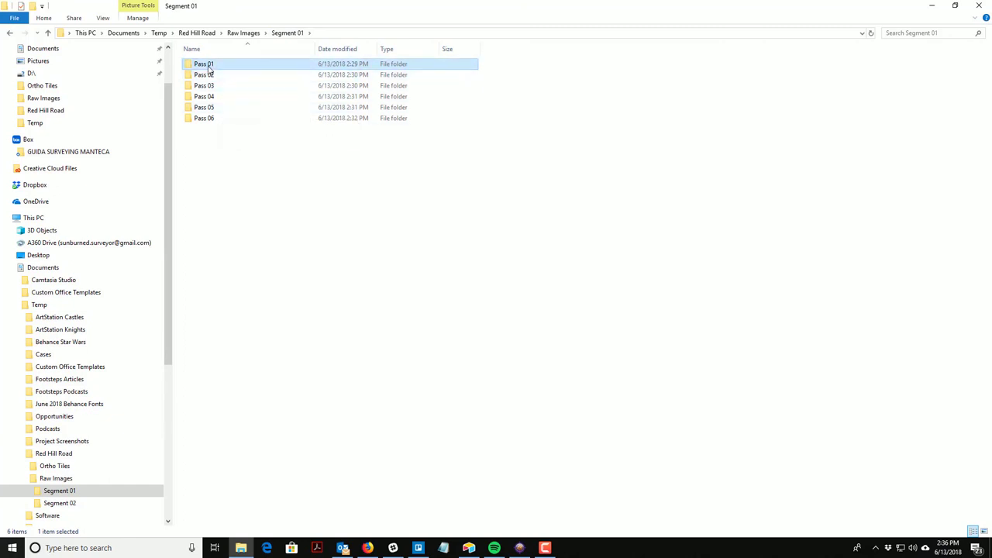
Step: Rename the Pass 01 folder to 'Pass 01 - Vertical 150'
double_click(210, 66)
right_click(211, 66)
left_click(233, 375)
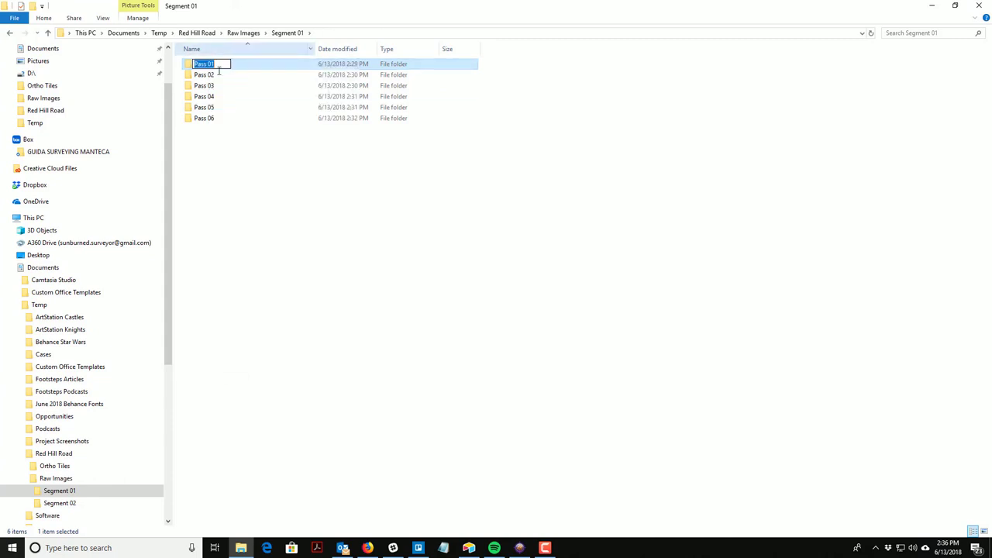
left_click(219, 65)
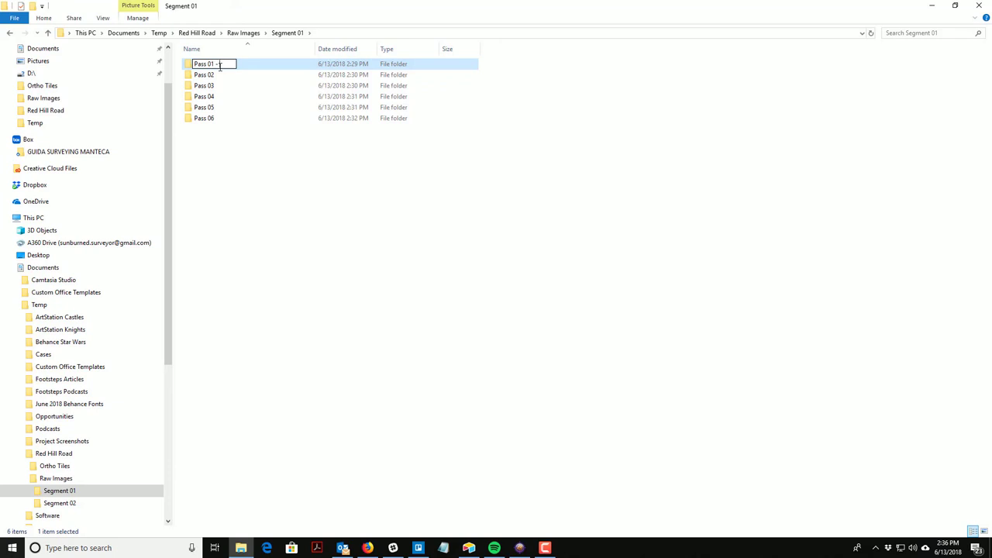
type("- Vertical")
type("ica")
type(" 150")
left_click(204, 75)
Step: Rename the Pass 02 folder to 'Pass 02 - Vertical 300'
left_click(206, 75)
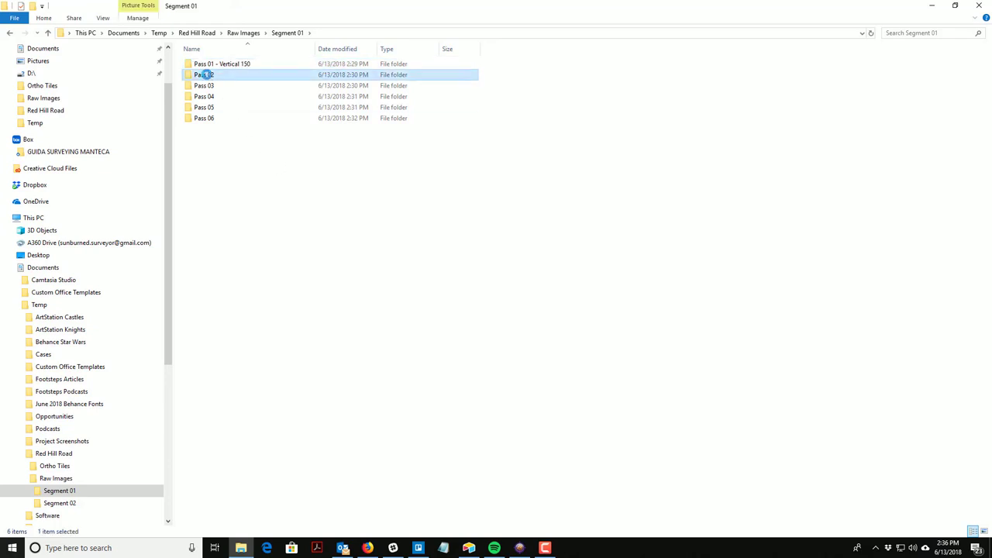
right_click(206, 74)
left_click(241, 386)
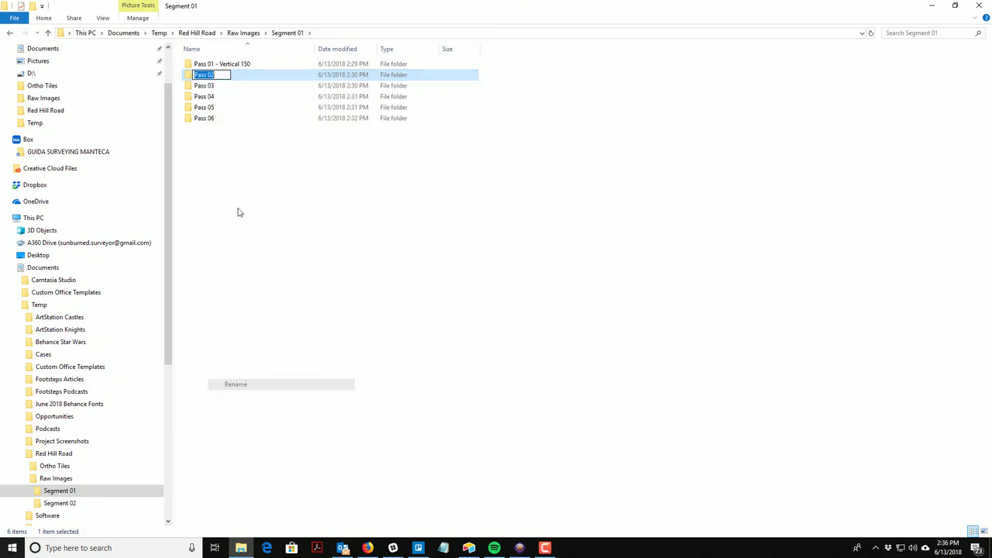
left_click(223, 76)
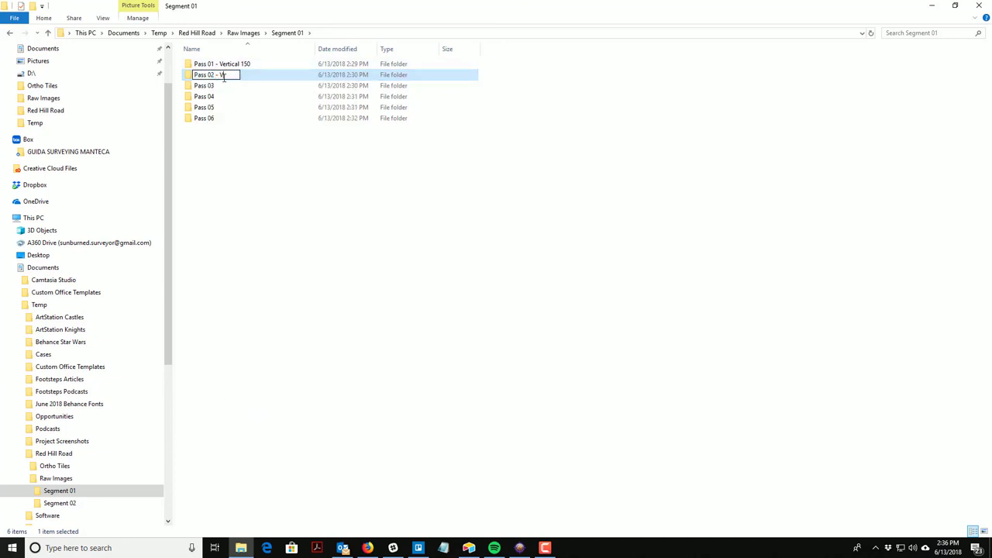
type("- Vertical 300")
left_click(248, 166)
Step: Rename the Pass 03 folder to 'Pass 03 - 45 Degree West'
left_click(210, 86)
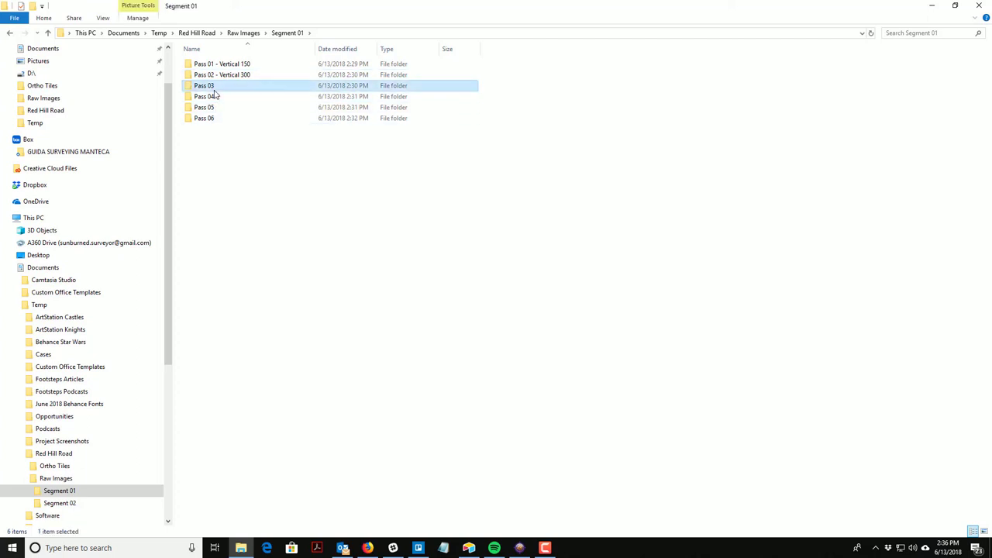
right_click(215, 93)
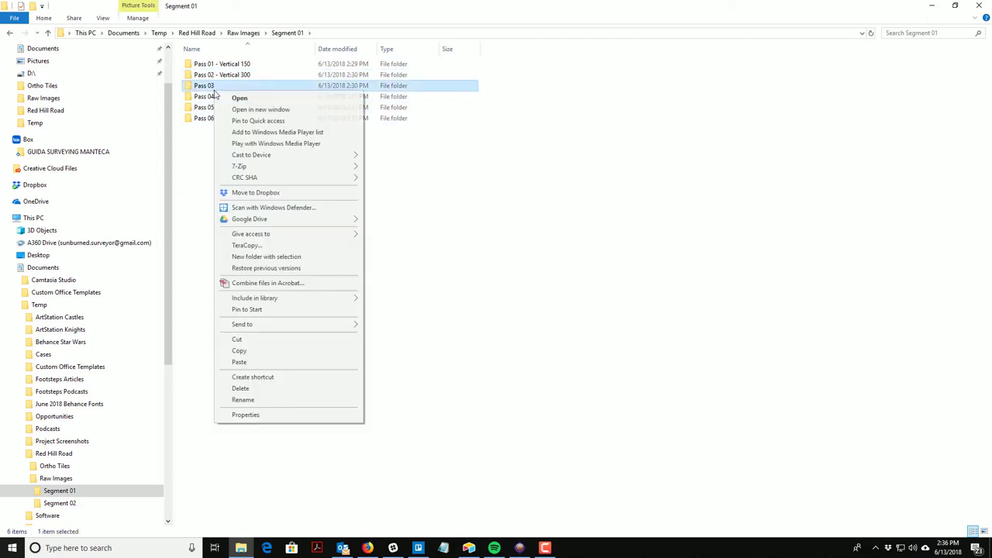
left_click(285, 403)
left_click(227, 85)
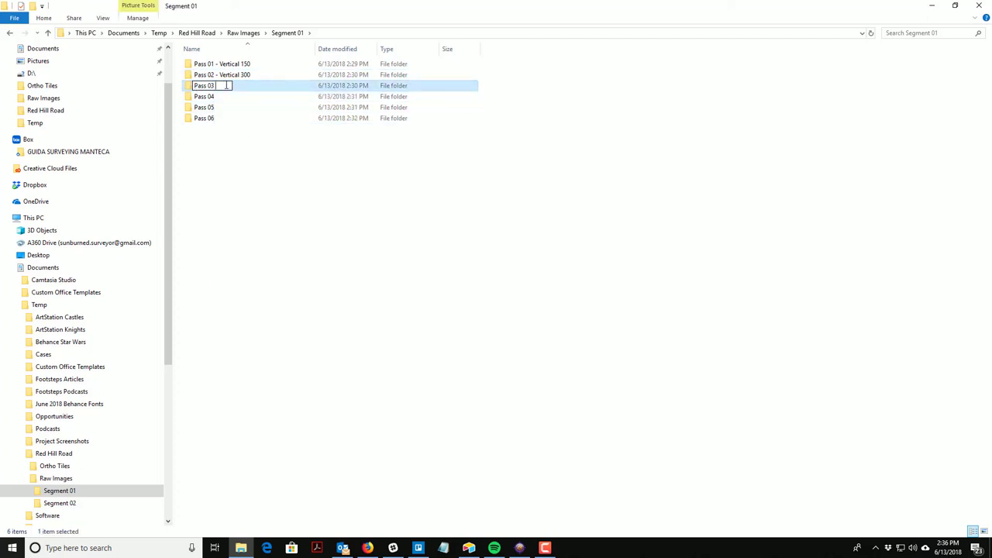
type("- 45 Degree West")
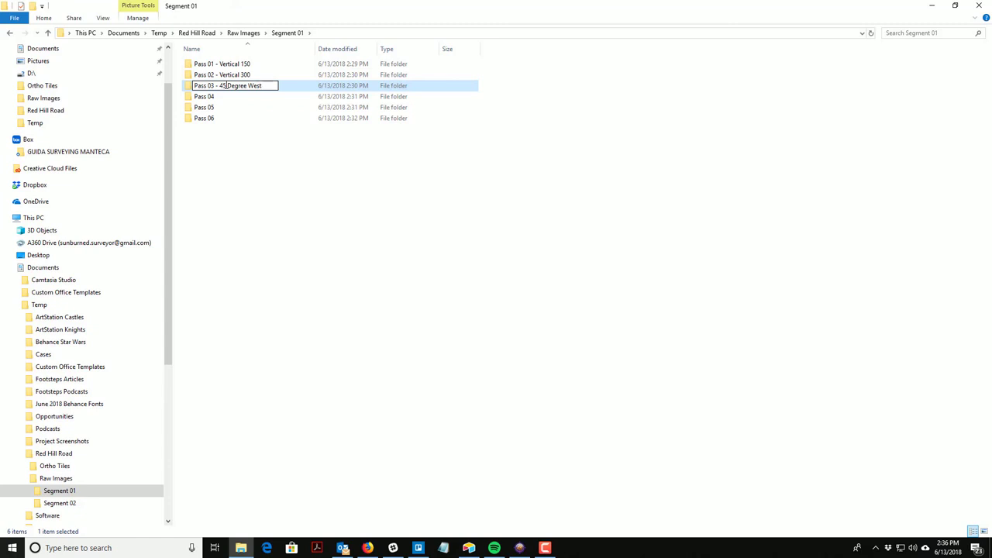
key("Return")
Step: Rename the Pass 04 folder to 'Pass 04 - 45 Degree East'
right_click(221, 103)
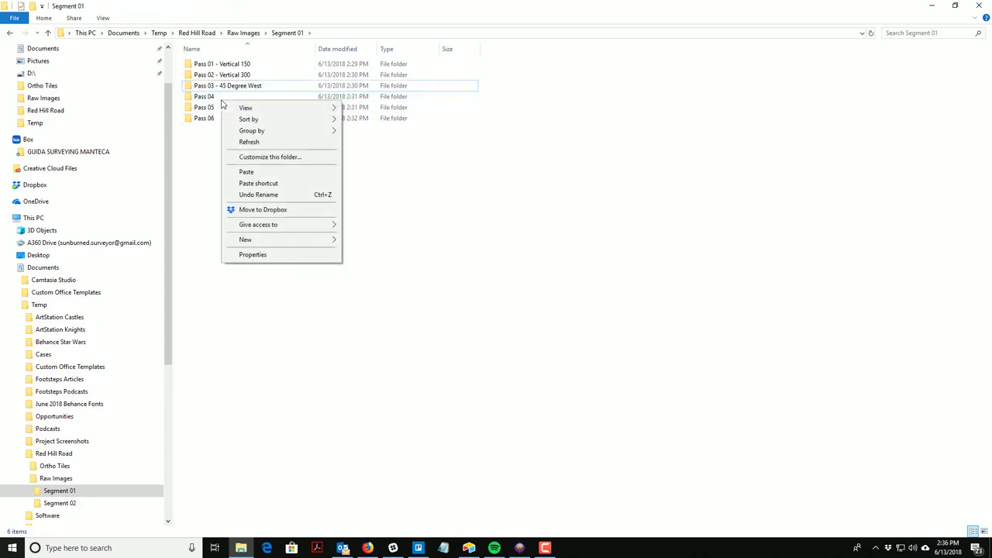
left_click(210, 98)
right_click(210, 97)
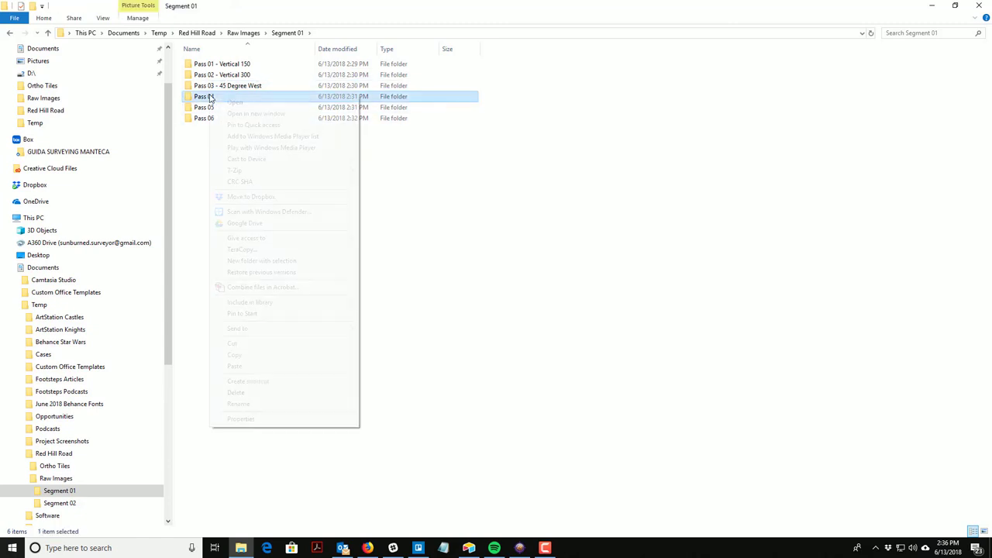
left_click(249, 403)
left_click(226, 96)
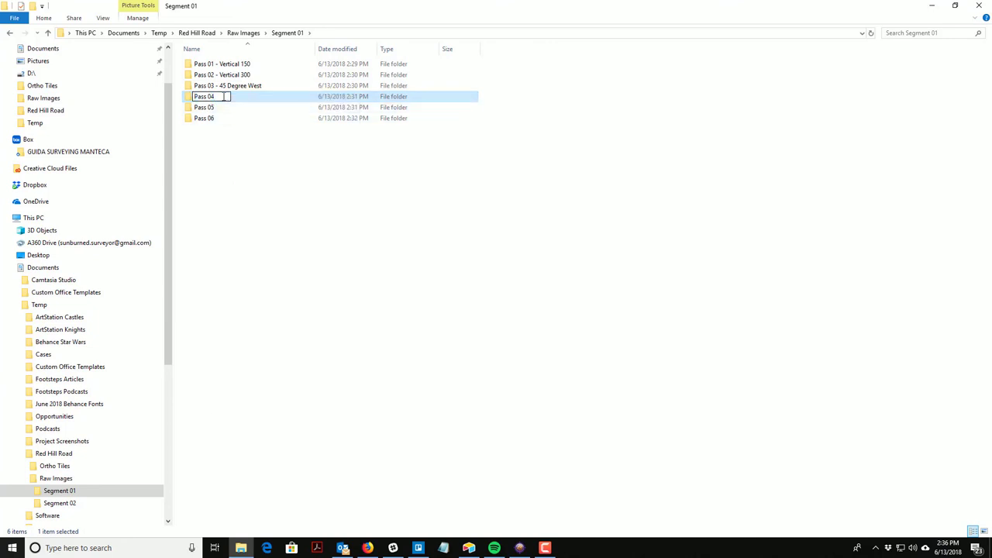
type("- 45 Degree East")
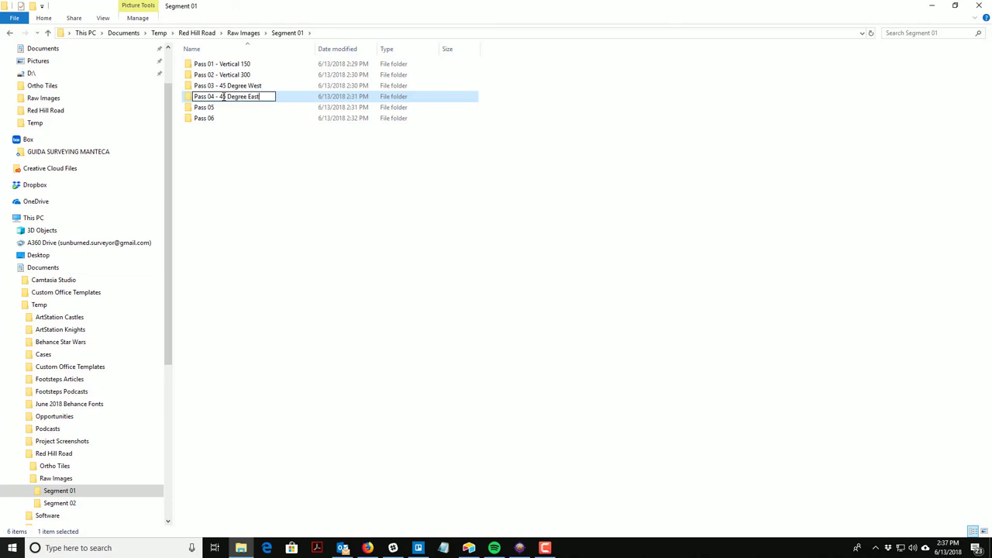
key("Return")
Step: Rename the Pass 05 folder to 'Pass 05 - 45 Degree North'
left_click(207, 112)
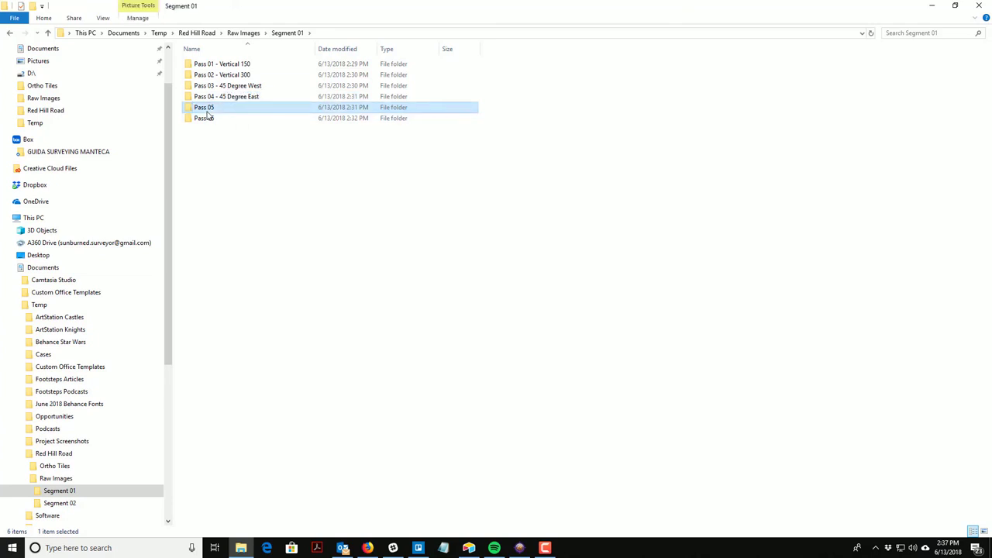
right_click(207, 114)
left_click(237, 422)
left_click(224, 107)
type("- ")
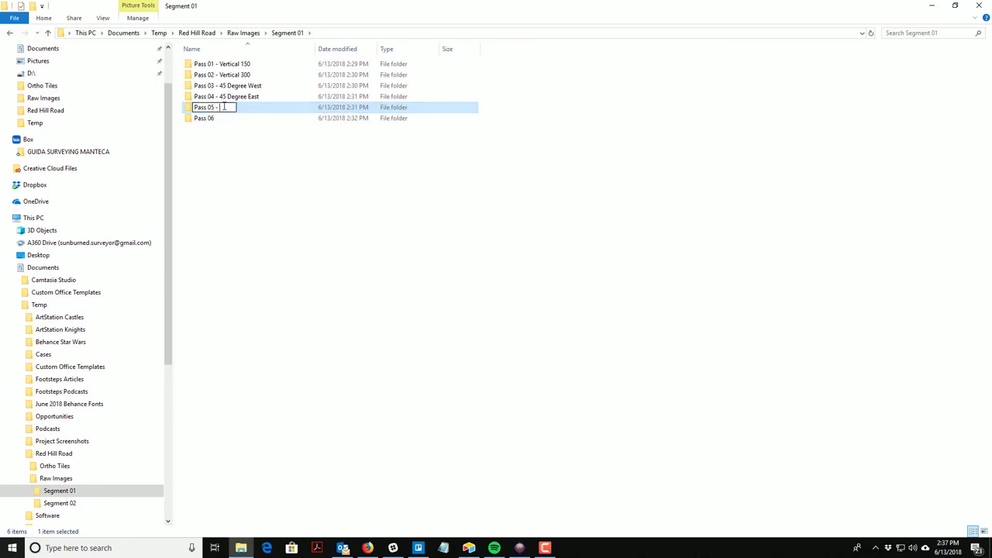
type("45 Degree North")
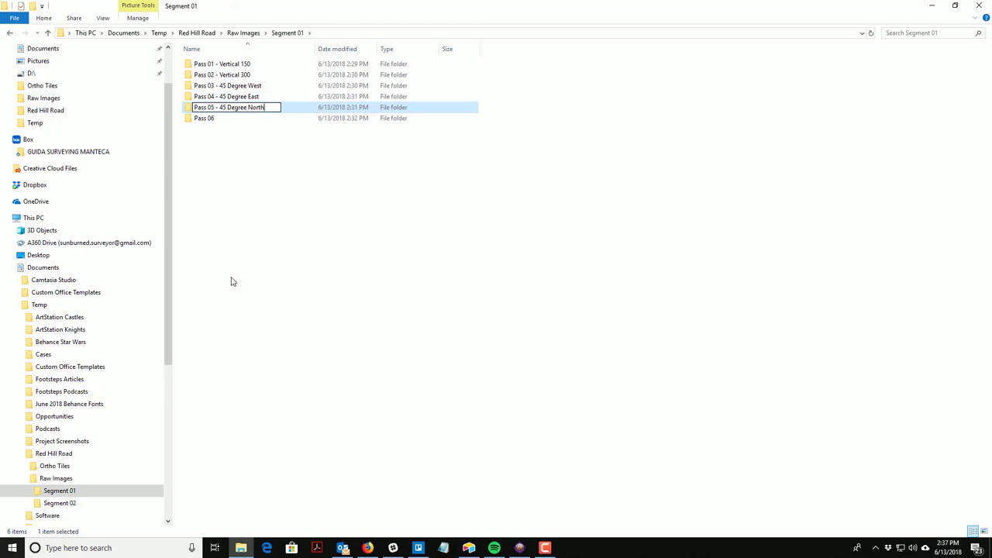
left_click(209, 153)
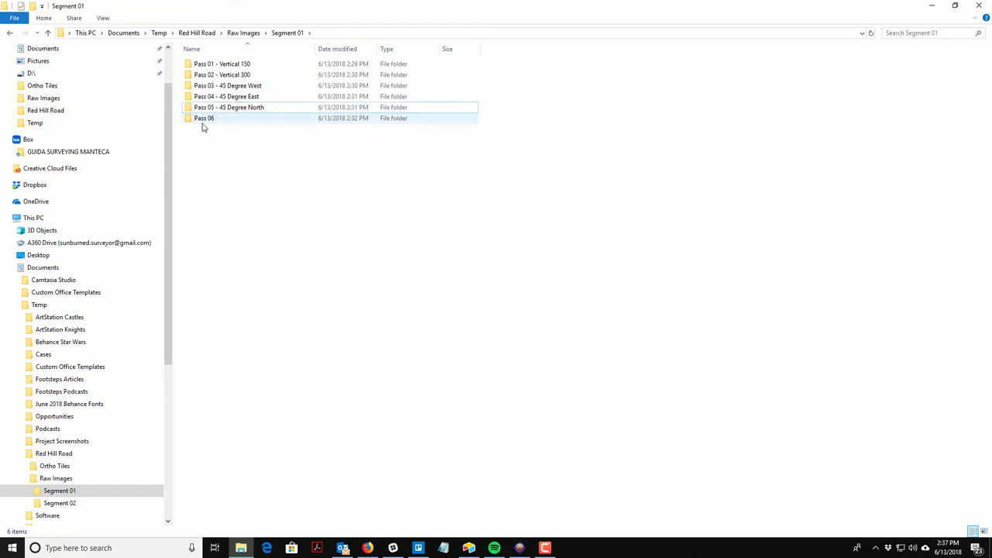
Step: Rename the Pass 06 folder to 'Pass 06 - 45 Degree South'
left_click(203, 121)
right_click(204, 123)
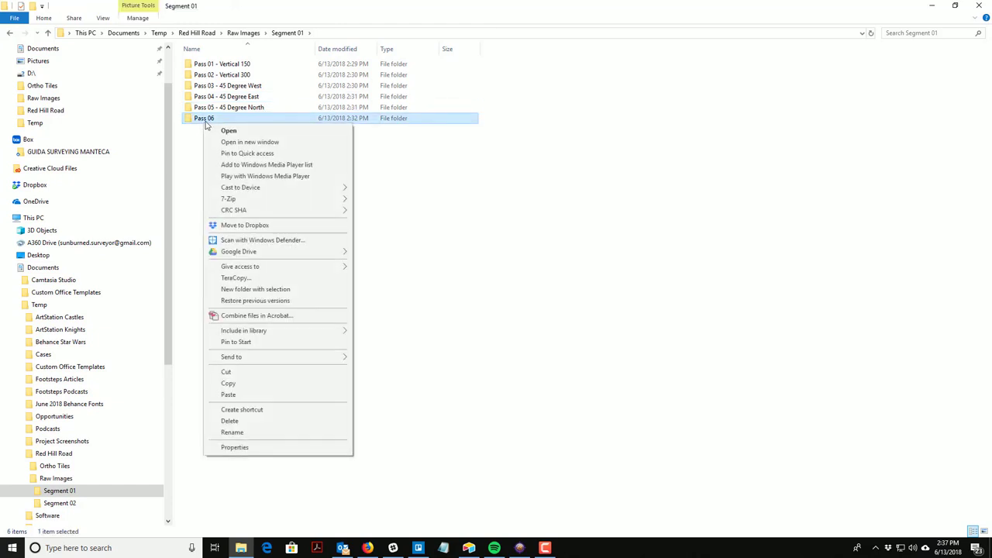
left_click(250, 433)
left_click(220, 117)
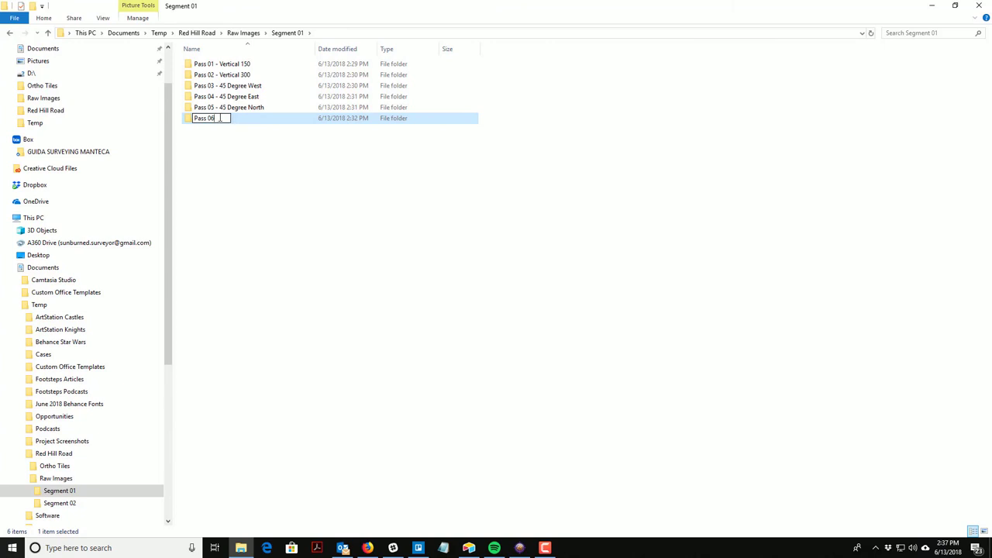
type("0")
type(" 45 Degree Spuit")
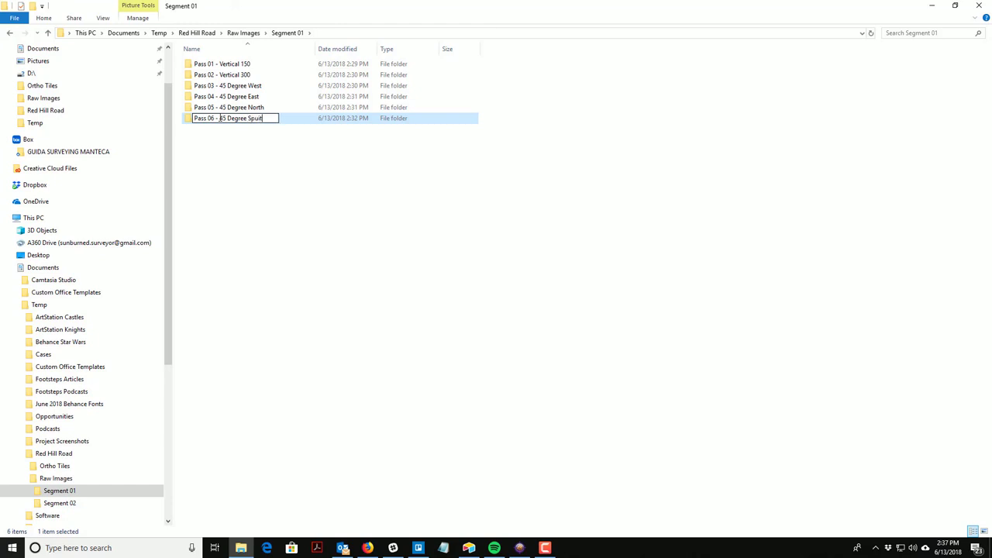
type("u")
type("uth")
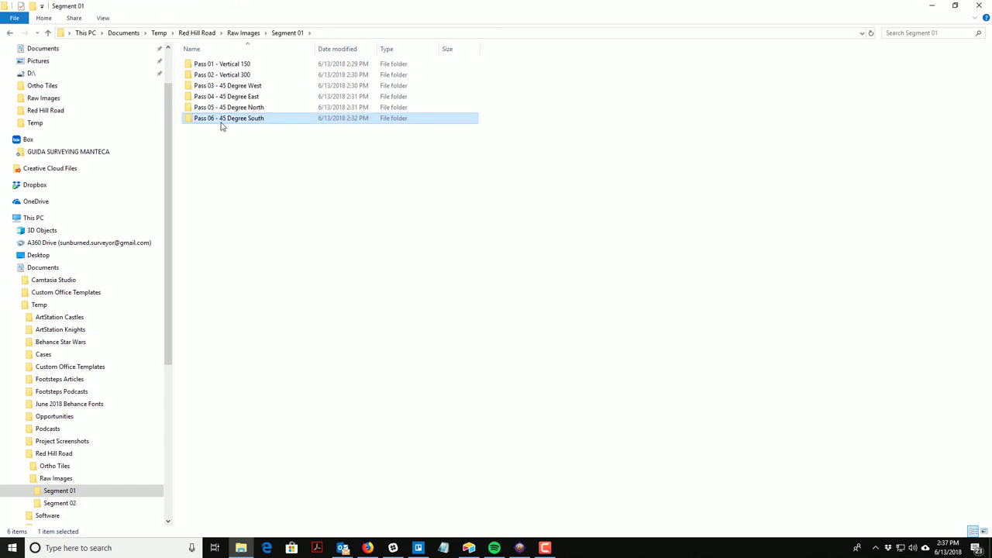
left_click(566, 310)
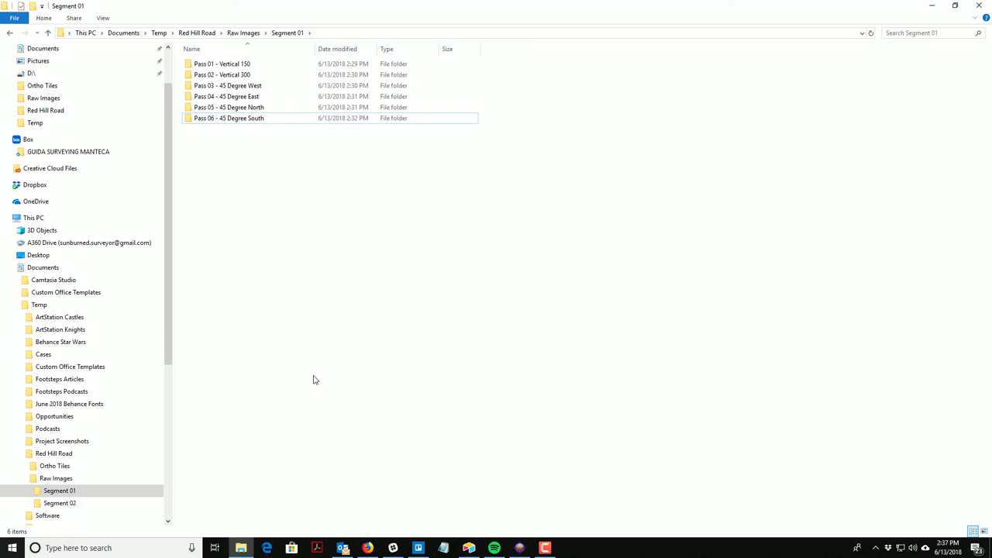